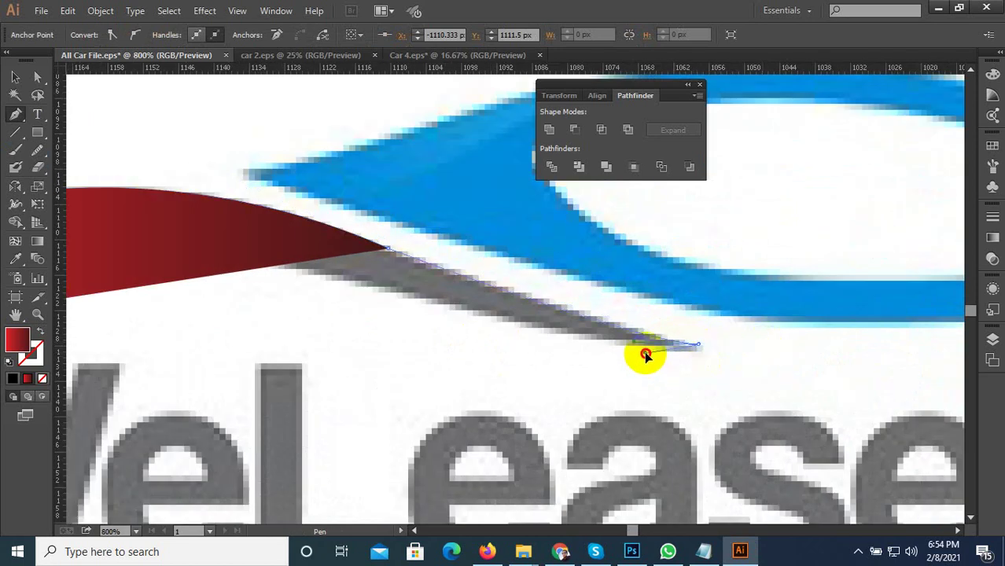
Step: Trace the grey swoosh's right tip and the first stretch of its underside with the Pen tool, swapping the fill for an outline
left_click_drag(674, 352, 653, 348)
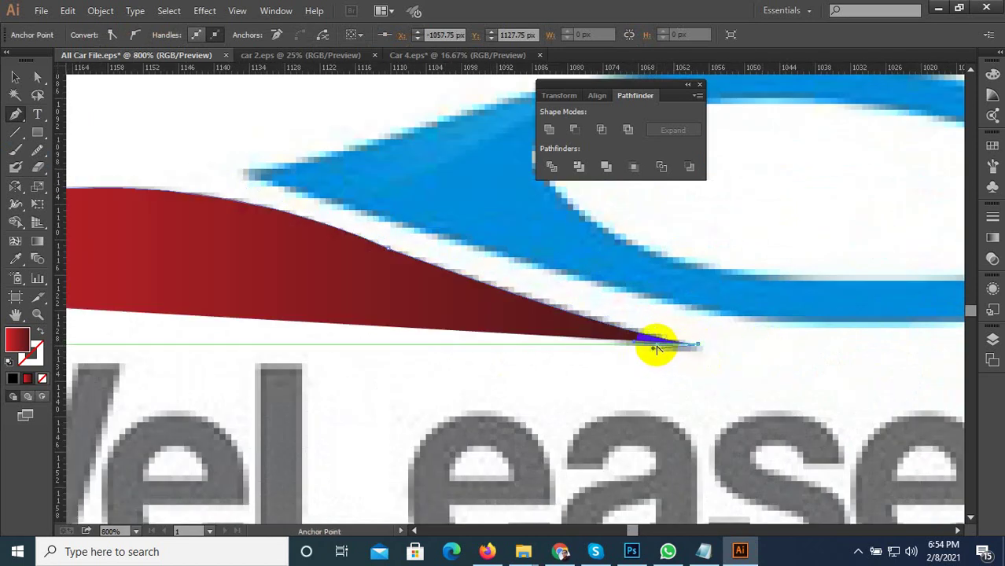
left_click(41, 333)
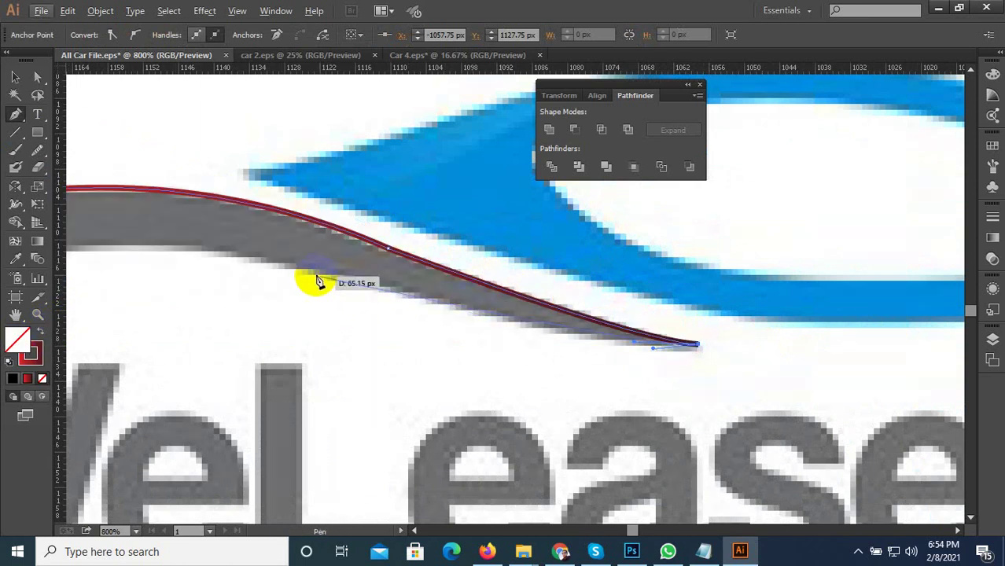
left_click_drag(140, 212, 225, 217)
key("ctrl+z")
key("ctrl+minus")
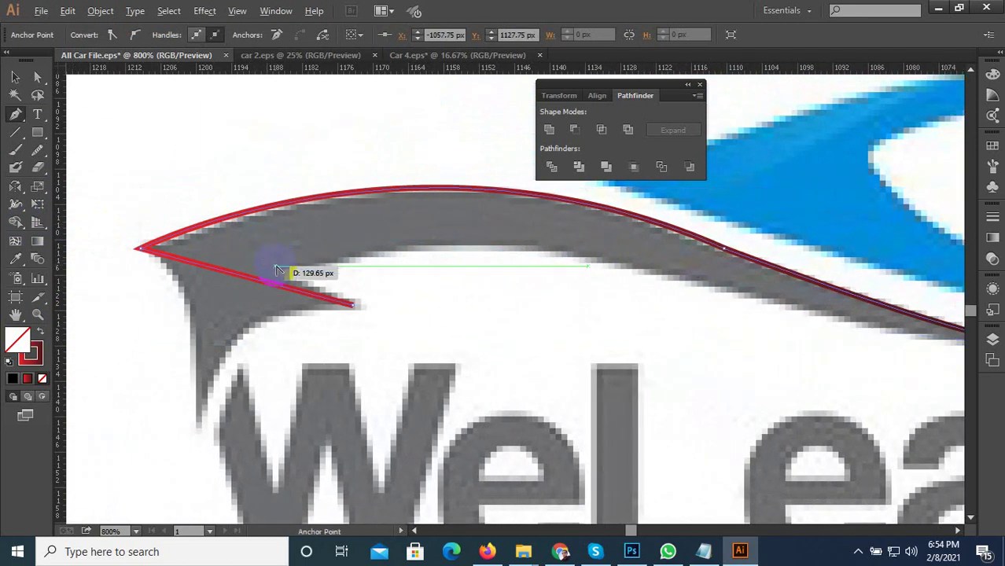
left_click_drag(564, 256, 449, 244)
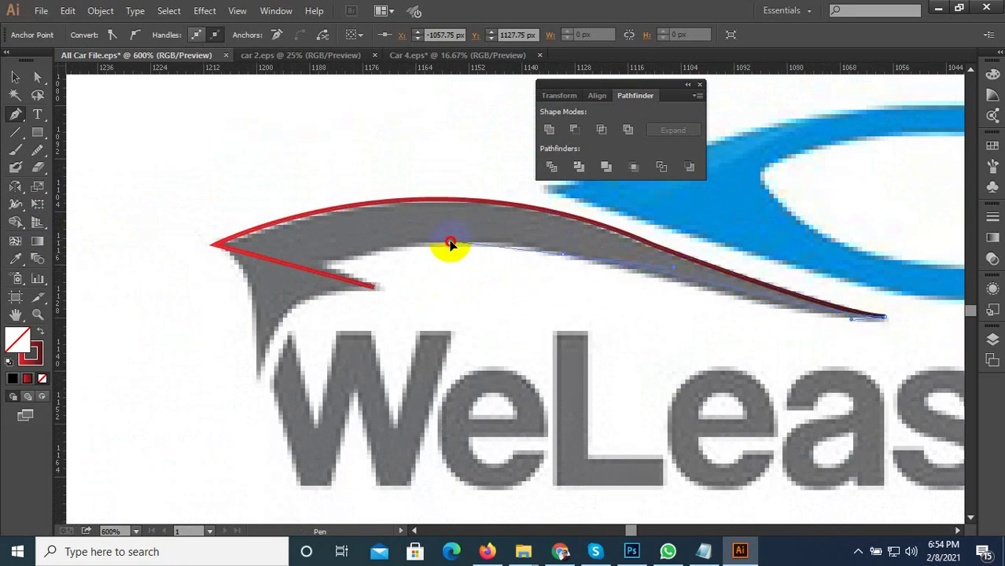
mouse_move(303, 197)
left_mouse_down()
mouse_move(313, 187)
mouse_move(260, 182)
left_mouse_up()
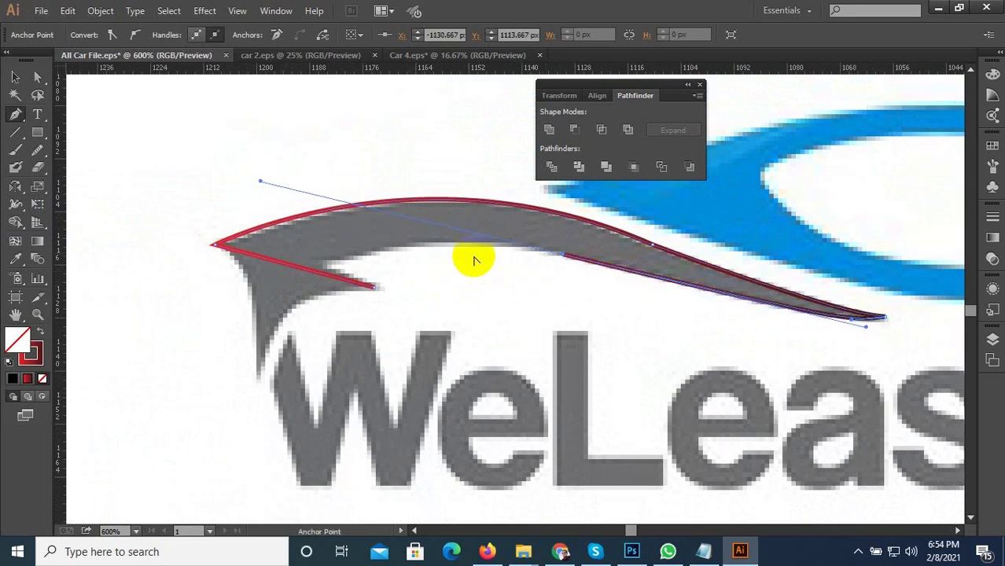
left_click(564, 255)
Step: Continue the swoosh path along its curved underside to the inner notch and out to the barb's tip
scroll(346, 269, "up", 2)
scroll(327, 256, "down", 1)
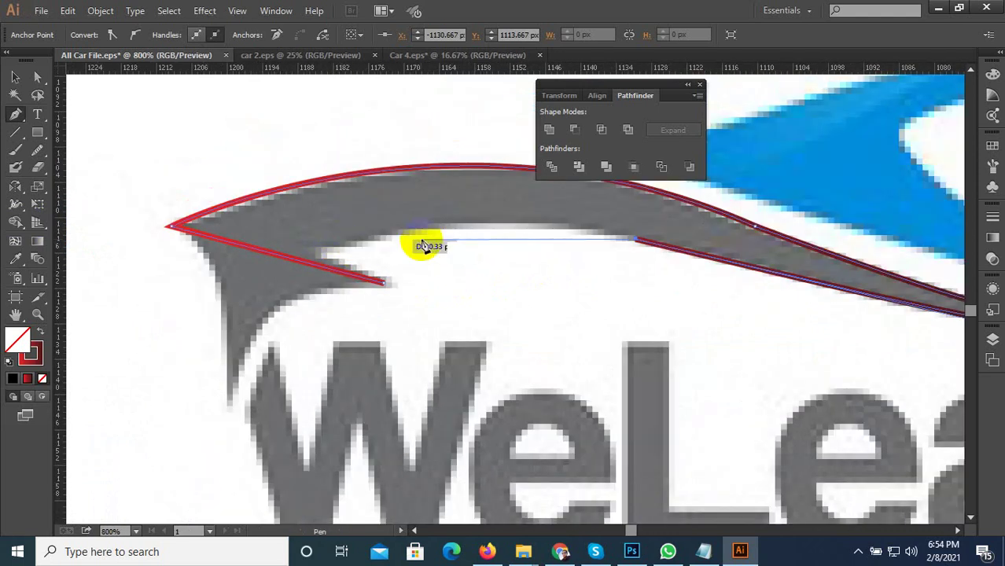
scroll(488, 242, "down", 1)
scroll(284, 214, "up", 1)
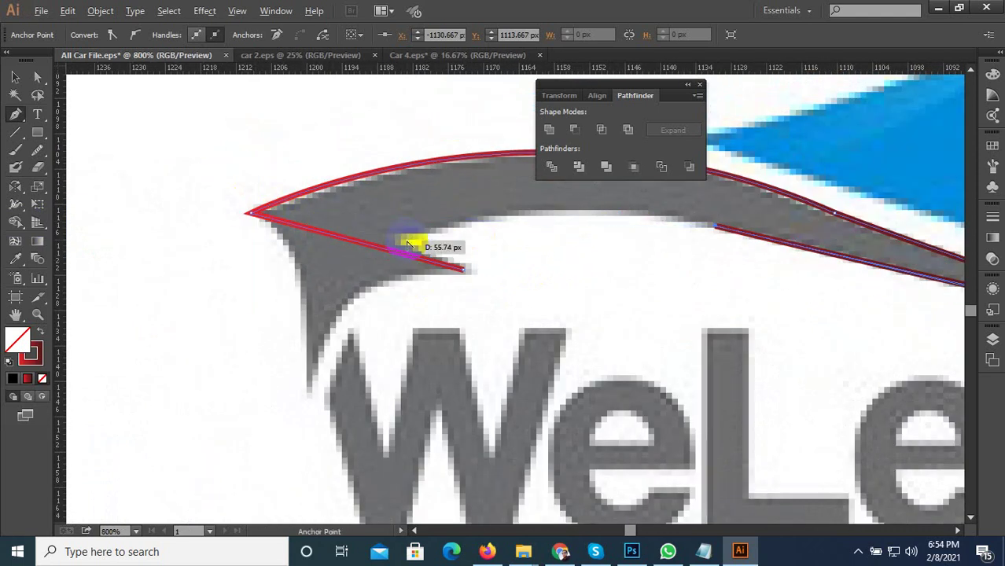
left_click_drag(399, 232, 220, 283)
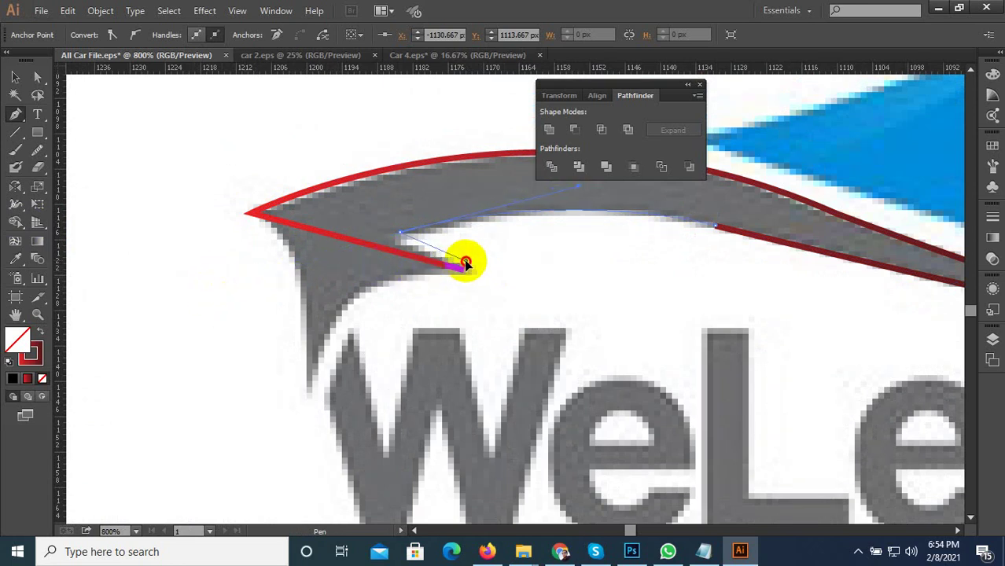
scroll(460, 267, "up", 2)
left_click_drag(462, 275, 463, 283)
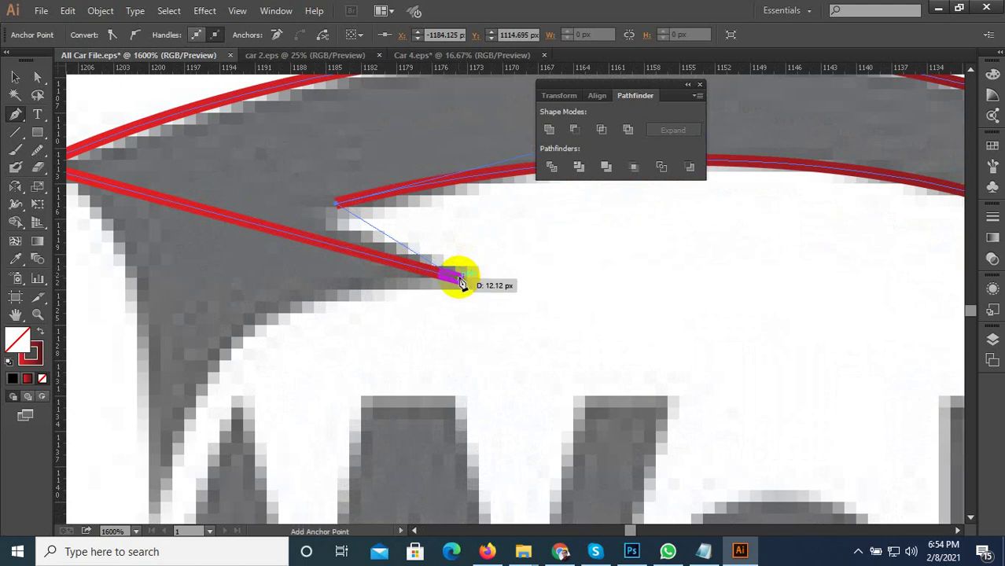
left_click(459, 278)
Step: Fill the traced swoosh with the logo's grey, sampled from the reference image with the Eyedropper
scroll(371, 305, "down", 3)
scroll(421, 330, "down", 1)
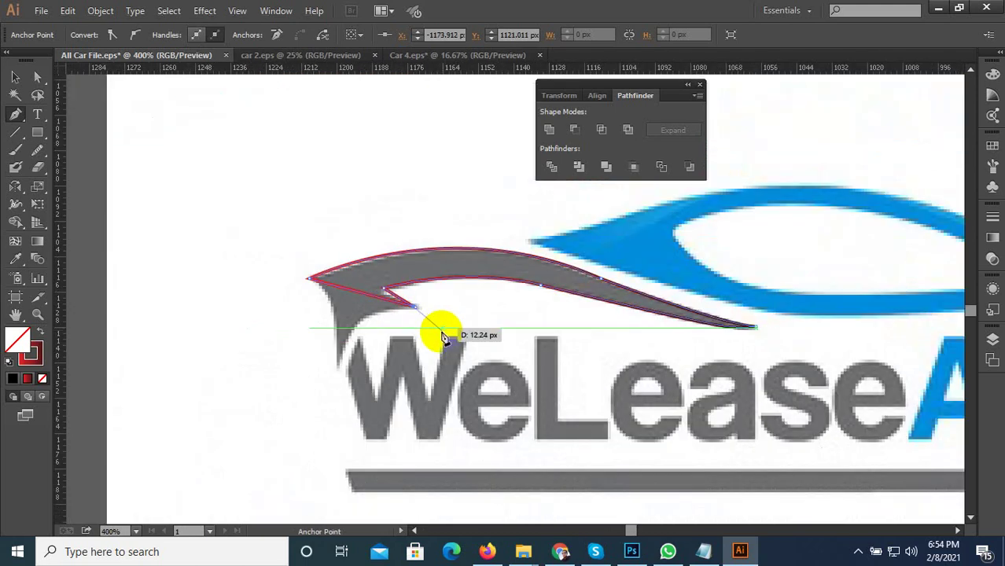
left_click(18, 261)
left_click(466, 254)
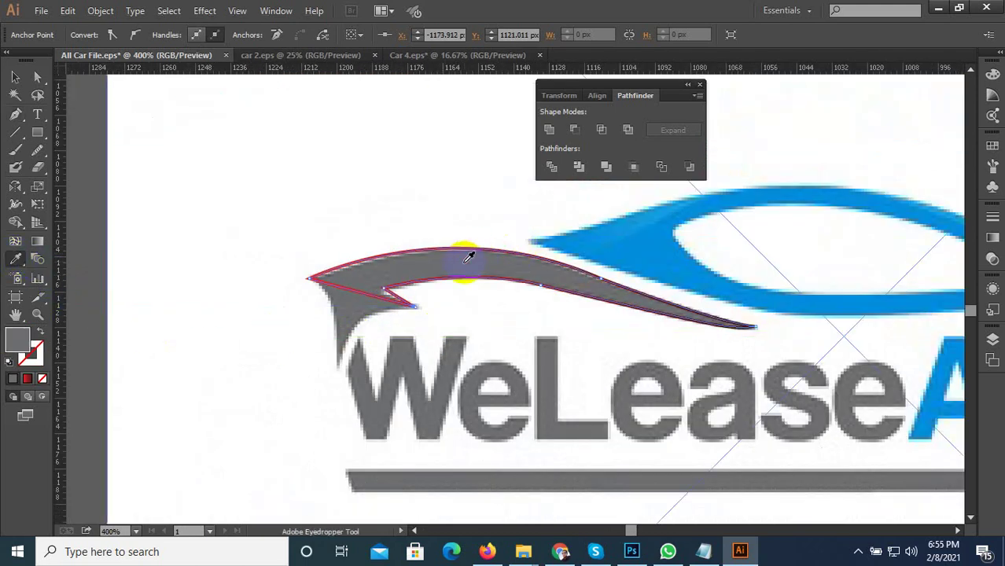
Step: Start a Pen path at the blue roof's rear tip and trace the window's upper edge to its front corner
scroll(291, 332, "down", 2)
scroll(470, 281, "up", 2)
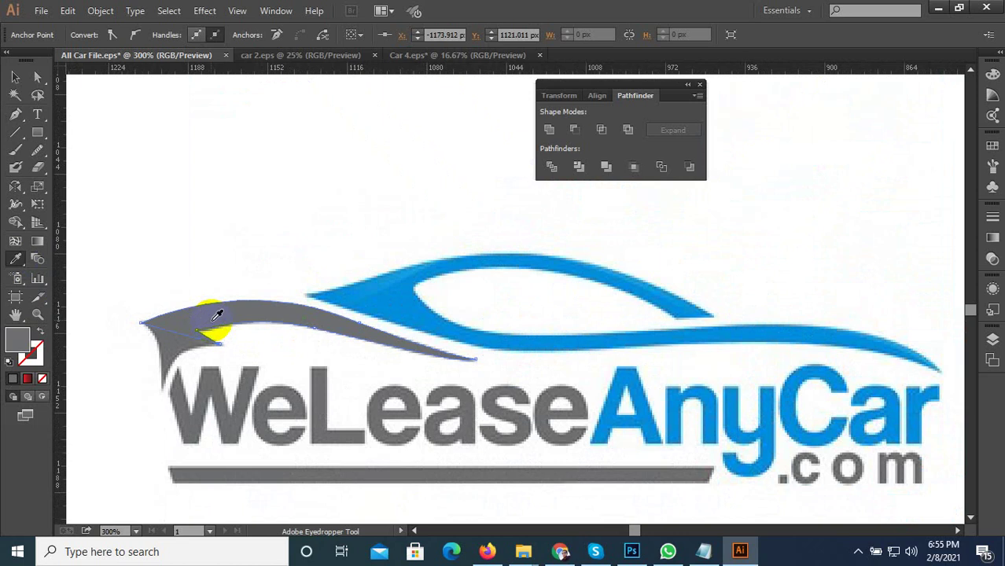
left_click(14, 115)
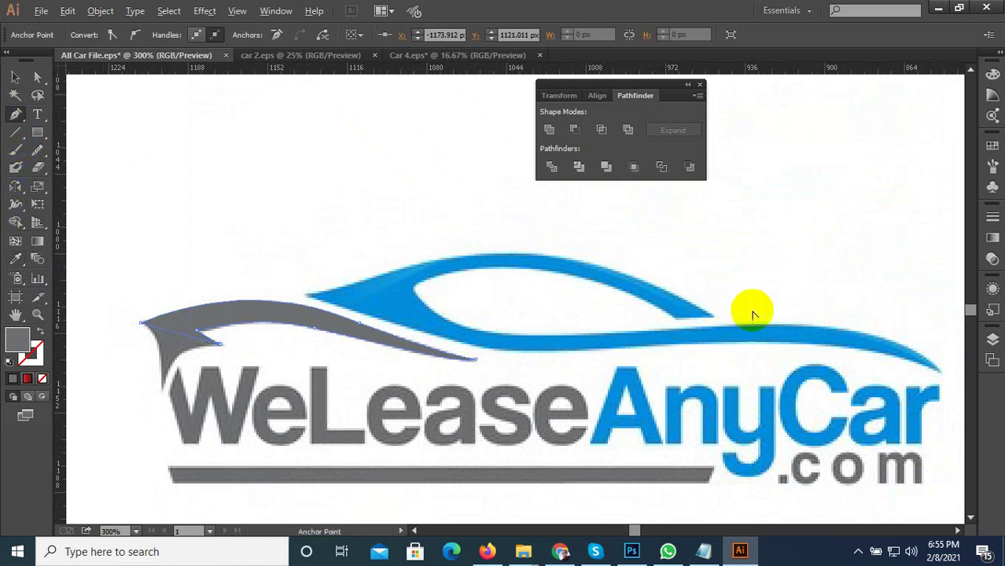
scroll(732, 318, "up", 1)
left_click_drag(708, 326, 656, 325)
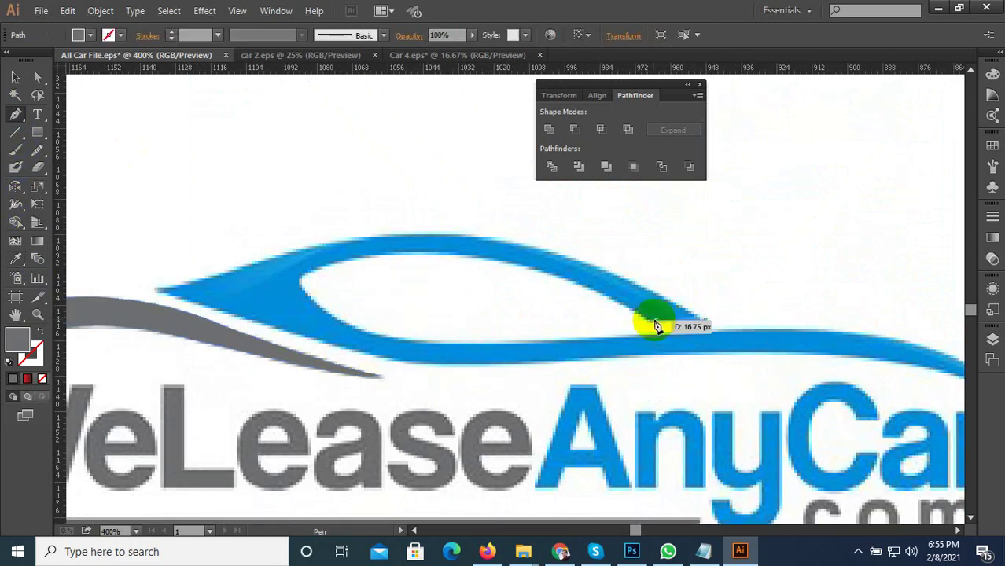
scroll(666, 300, "down", 1)
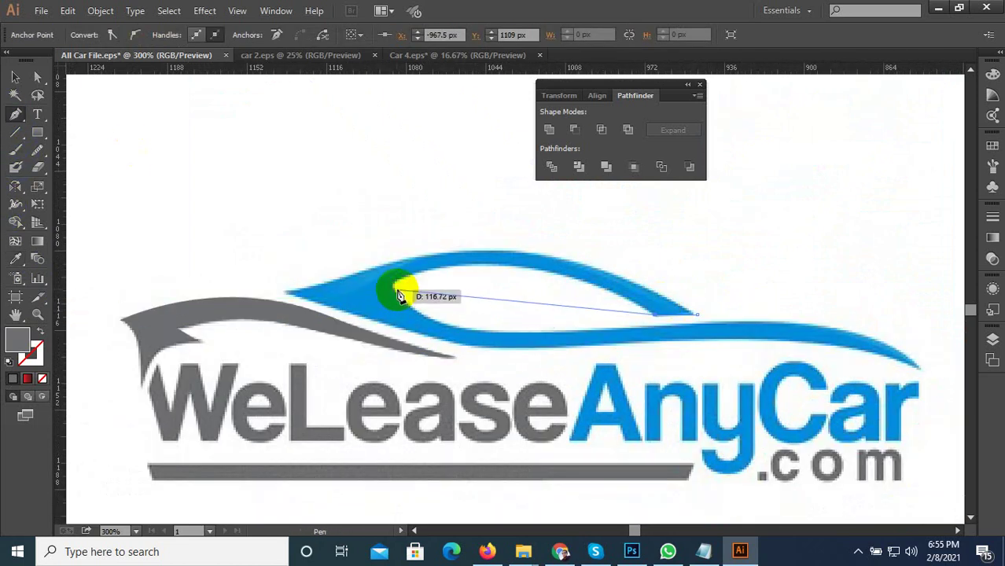
left_click_drag(376, 291, 347, 324)
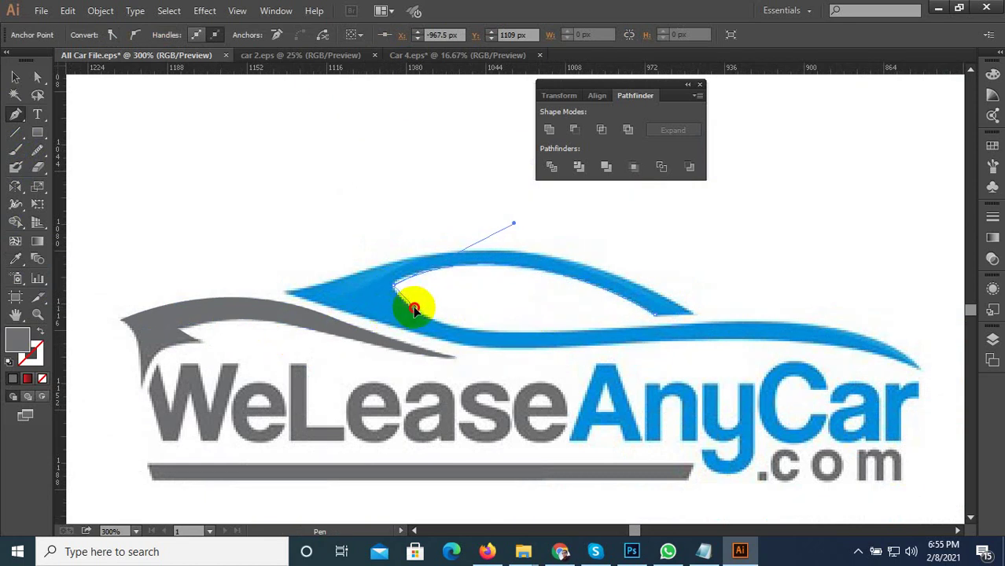
left_click_drag(414, 310, 414, 308)
scroll(446, 297, "up", 2)
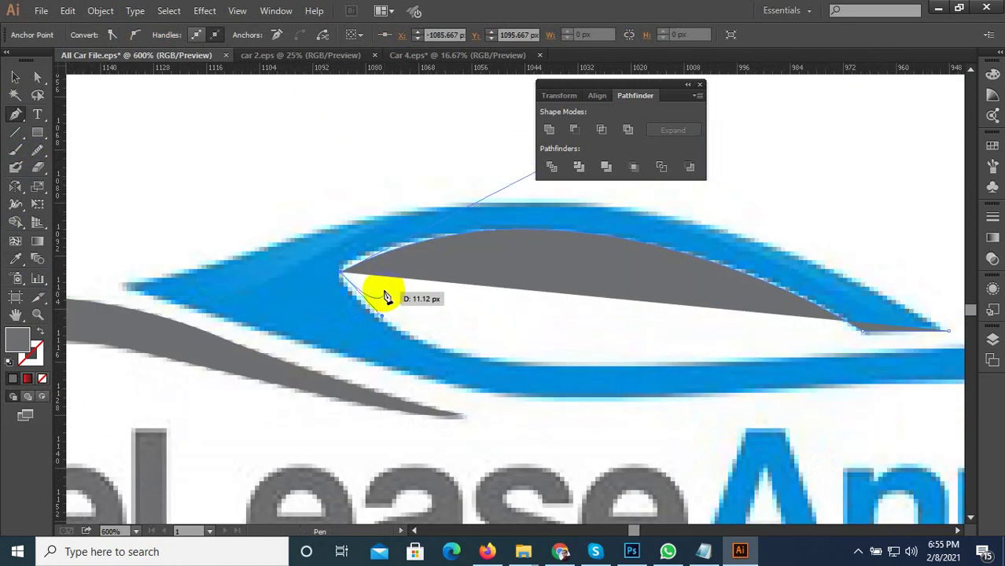
left_click(343, 274)
Step: Curve the path down from the window's front corner to its lower edge, ending in a corner anchor
scroll(370, 318, "down", 1)
scroll(437, 338, "up", 1)
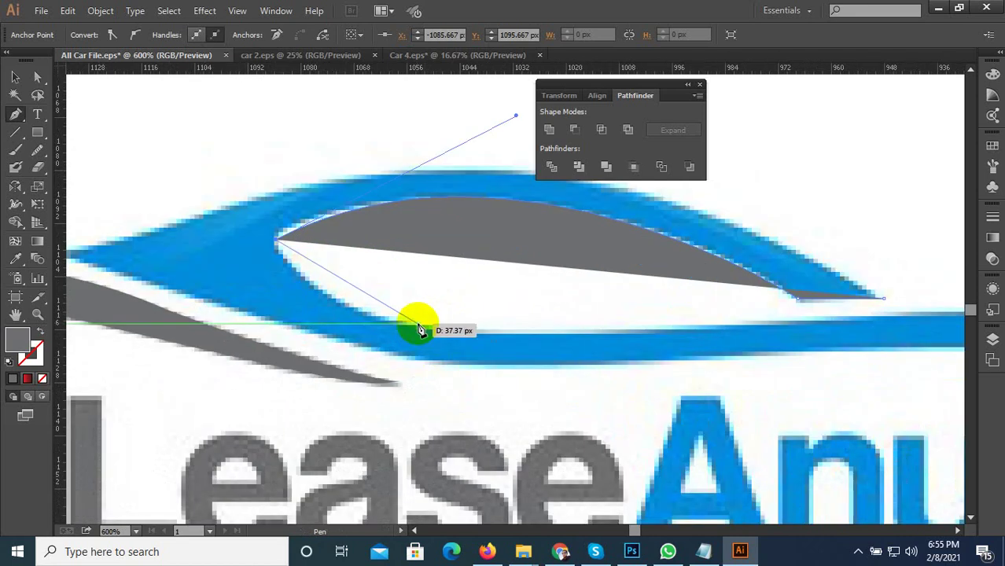
left_click_drag(419, 329, 425, 326)
left_click(429, 324)
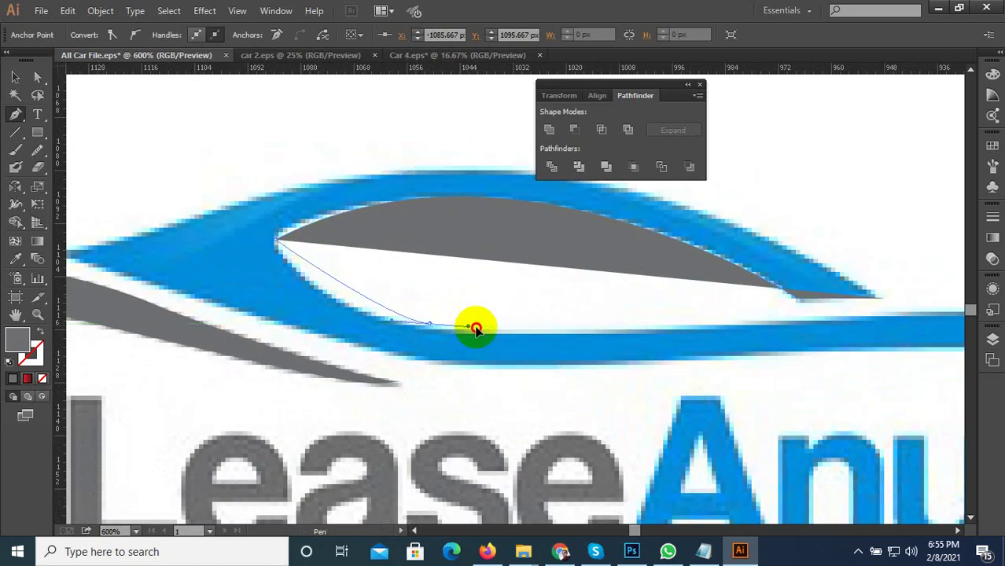
left_click(555, 333)
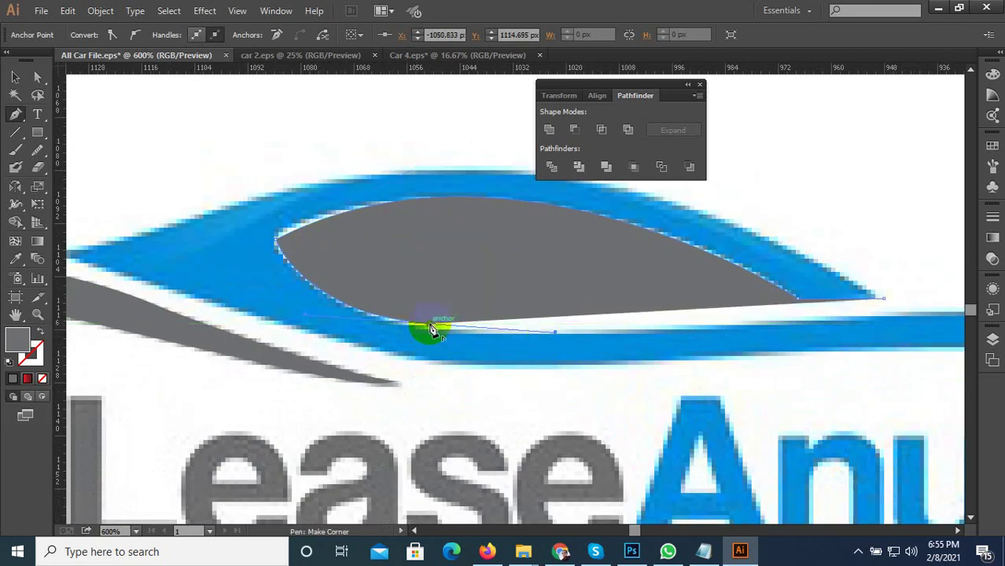
left_click(430, 325)
Step: Trace the upper edge of the lower blue band back to its rear tip, ending in a corner anchor
scroll(312, 325, "down", 2)
scroll(558, 332, "up", 2)
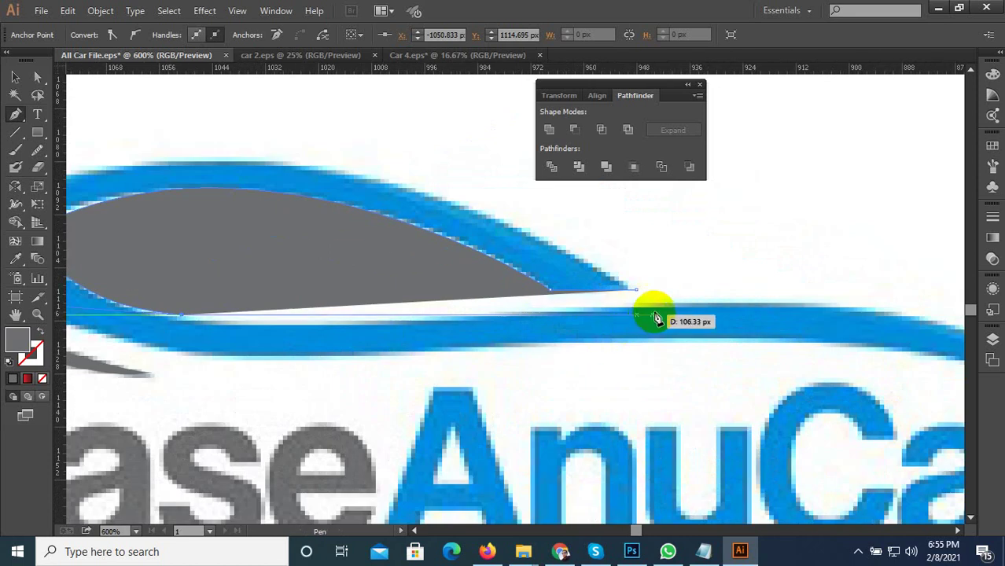
left_click_drag(675, 305, 603, 319)
scroll(550, 329, "down", 2)
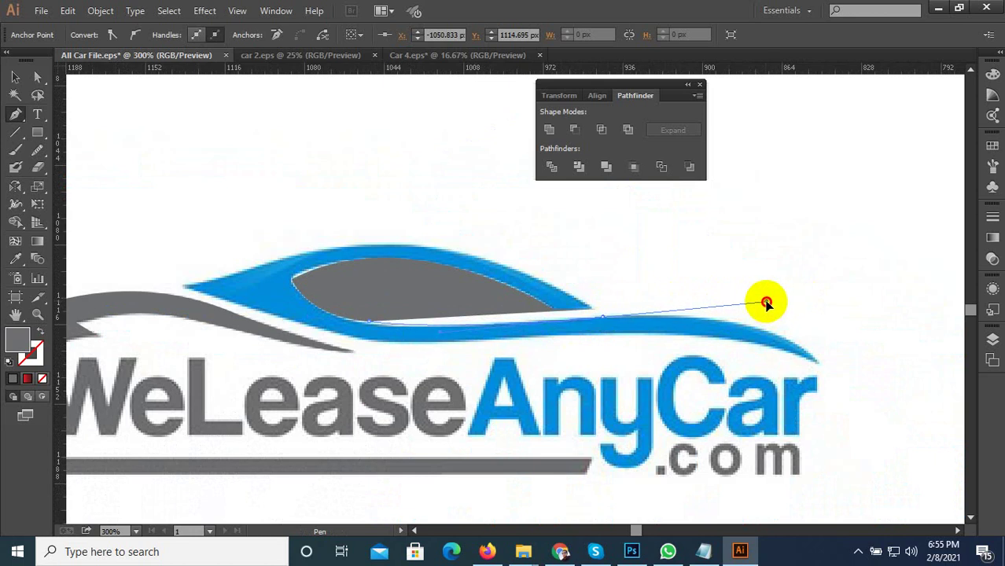
left_click(605, 321)
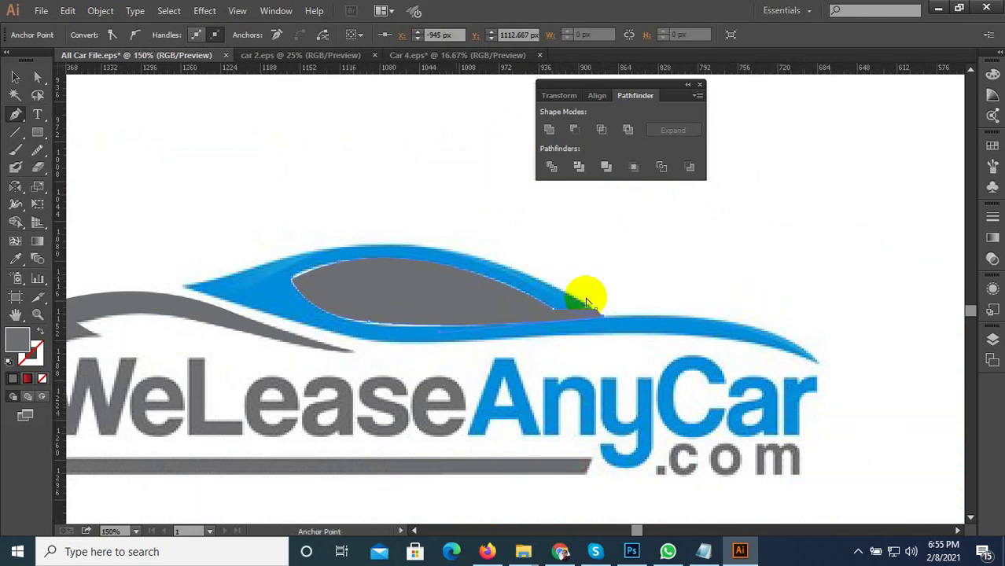
scroll(606, 306, "down", 2)
scroll(621, 316, "up", 2)
left_click_drag(669, 327, 719, 393)
scroll(661, 333, "up", 2)
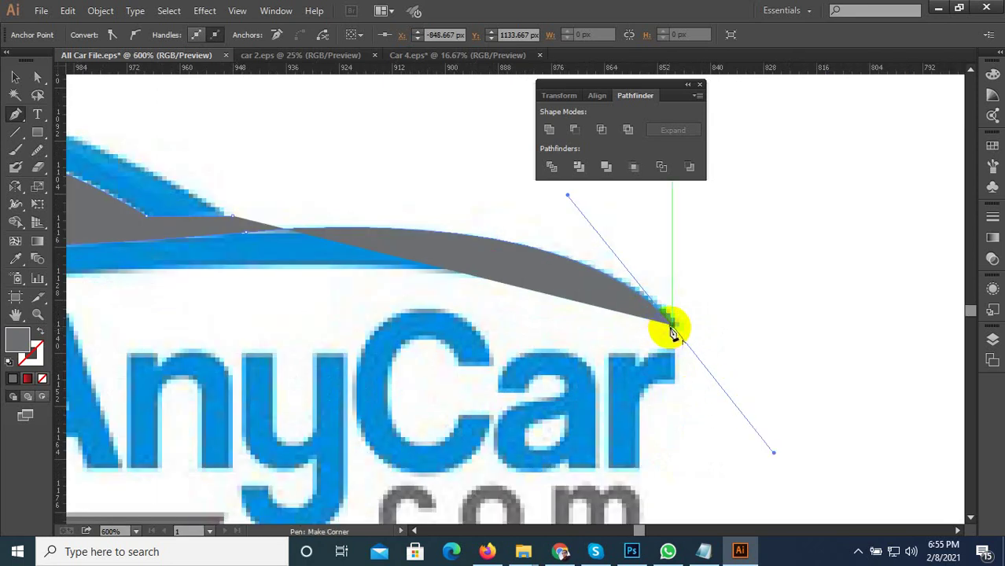
left_click(671, 327)
Step: Swap the path's fill for an outline and trace the blue band's underside from the rear tip to above the letter A
scroll(727, 326, "down", 2)
left_click(41, 332)
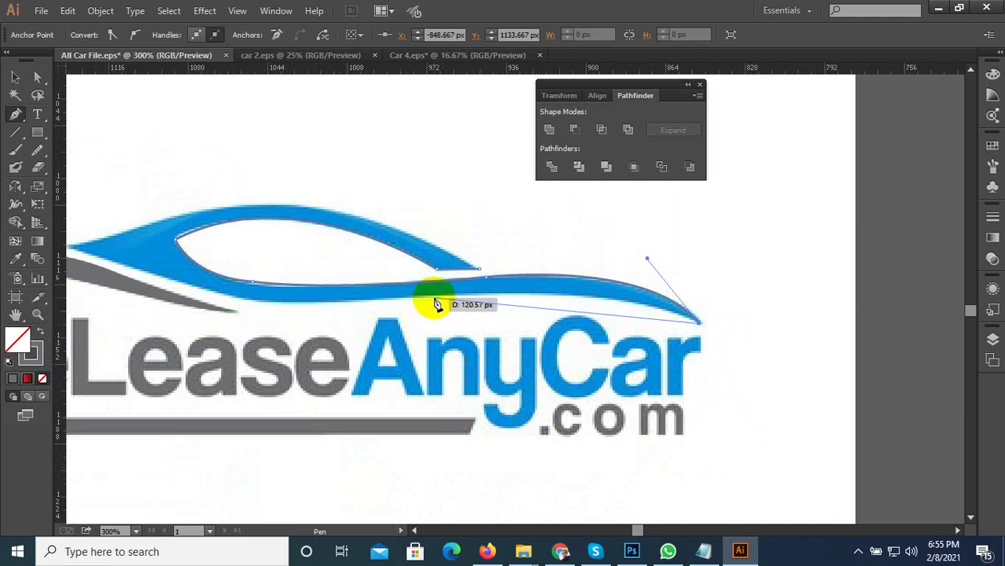
left_click_drag(433, 298, 247, 317)
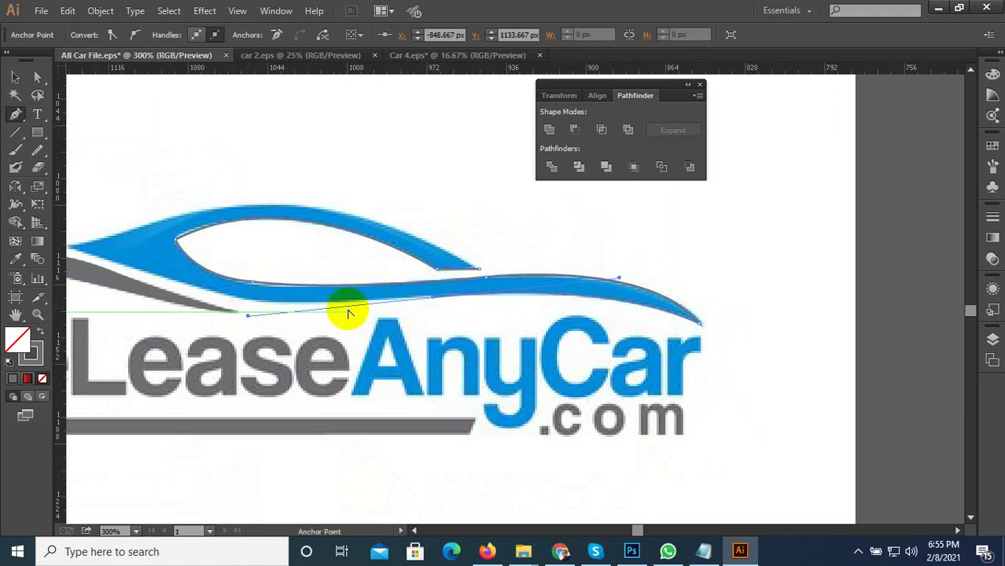
scroll(418, 307, "up", 2)
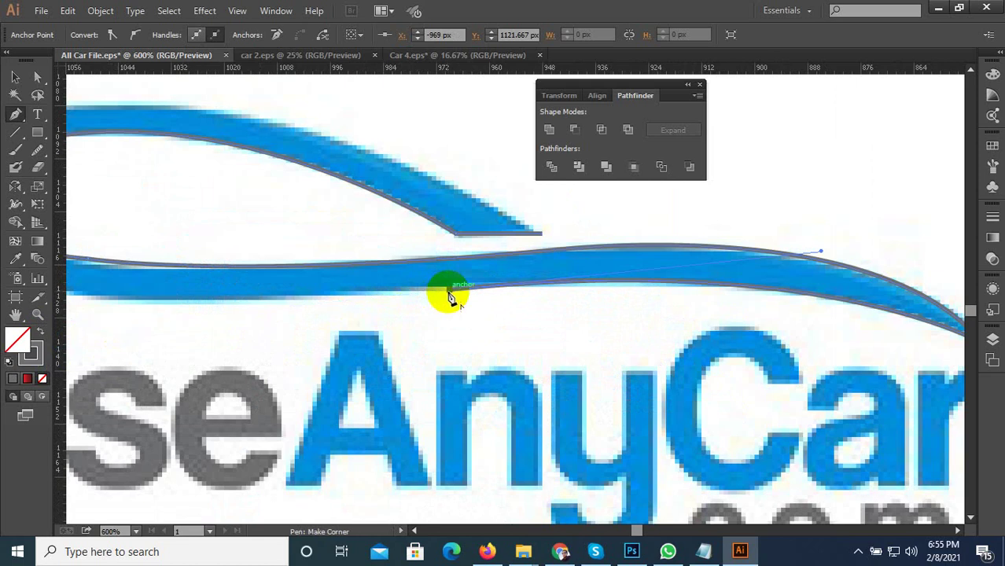
Step: Extend the path along the blue band's underside to the bend below the window's front, ending in a corner anchor
scroll(450, 297, "down", 3)
scroll(291, 378, "up", 2)
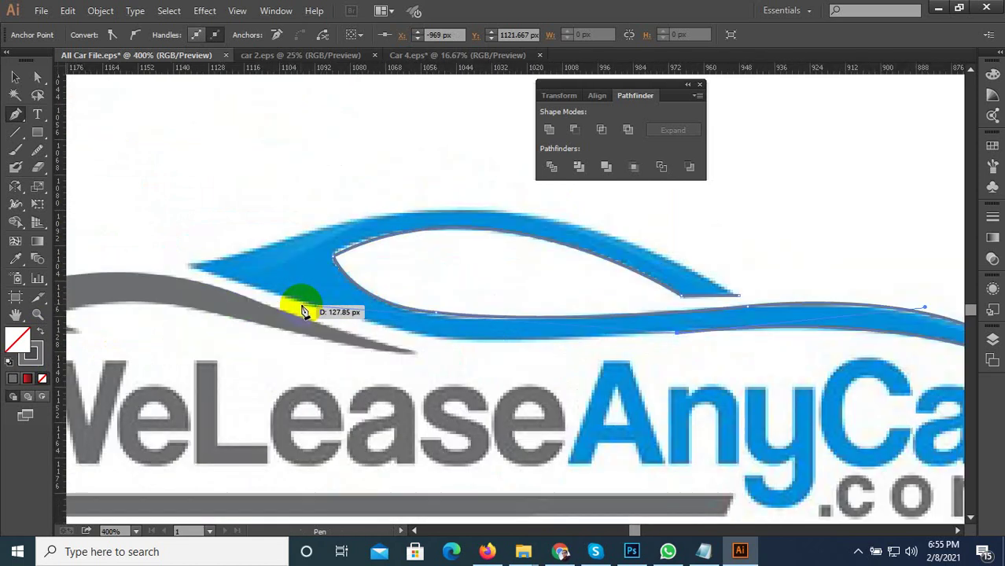
scroll(304, 311, "down", 3)
scroll(382, 312, "up", 2)
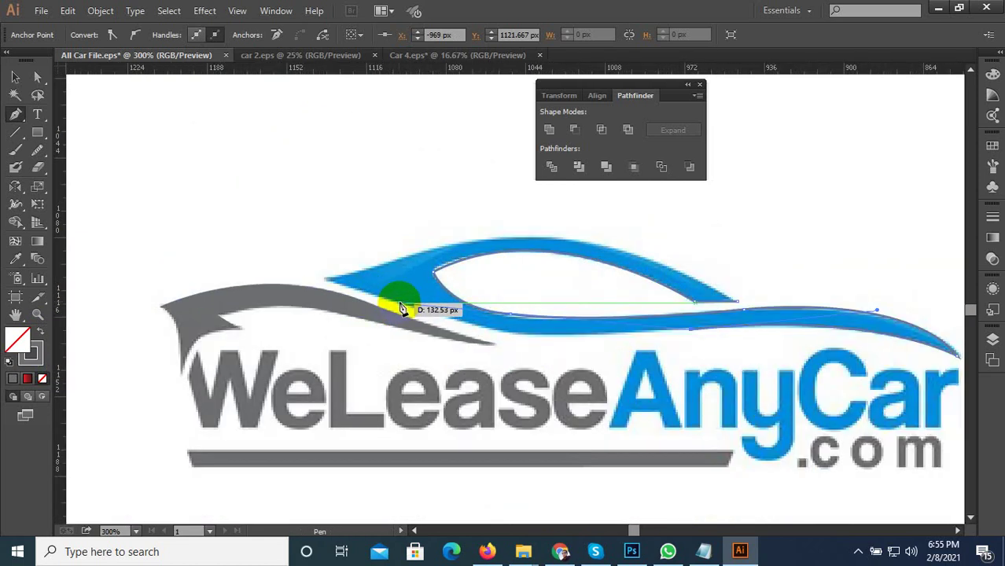
left_click(342, 289)
left_click_drag(323, 271, 292, 248)
scroll(467, 303, "up", 1)
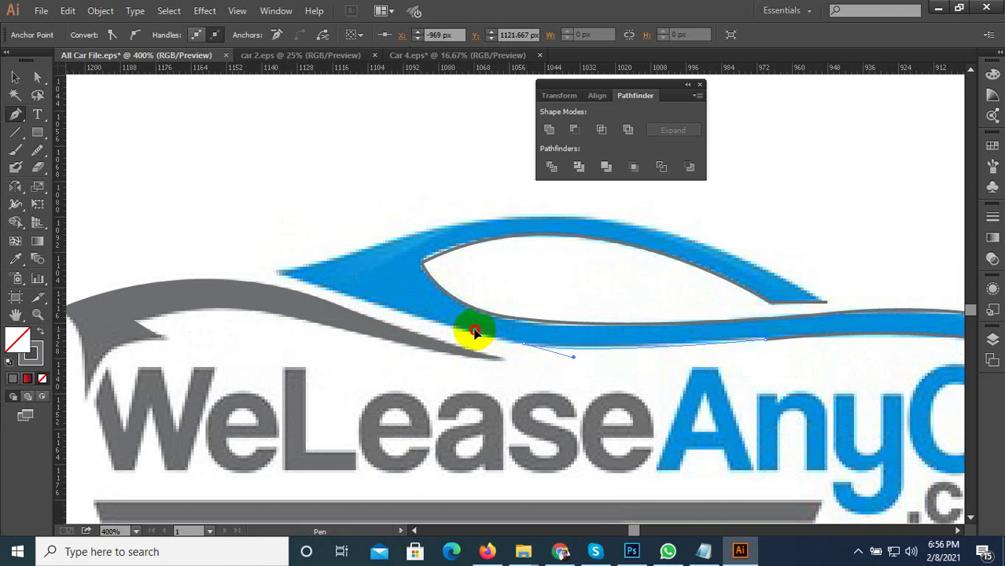
left_click_drag(475, 330, 475, 330)
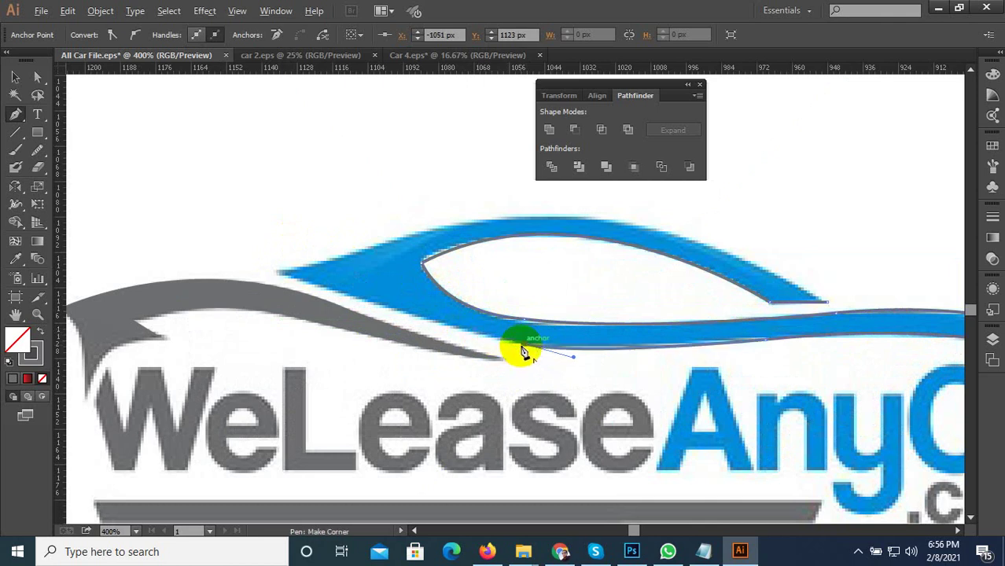
scroll(523, 362, "up", 1)
scroll(647, 420, "up", 2)
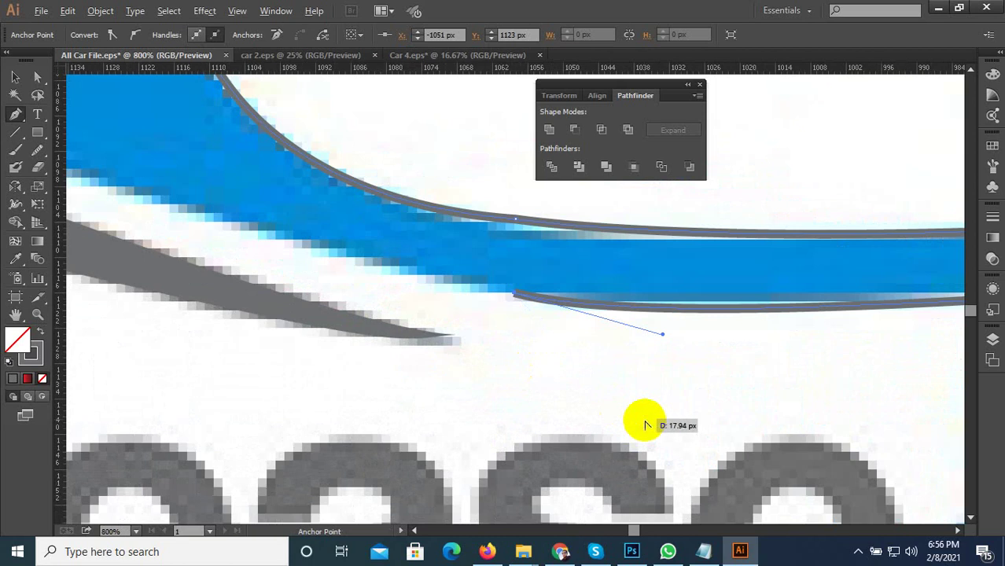
Step: Curve the path along the lower front edge of the blue shape up to its pointed front tip
scroll(487, 417, "down", 2)
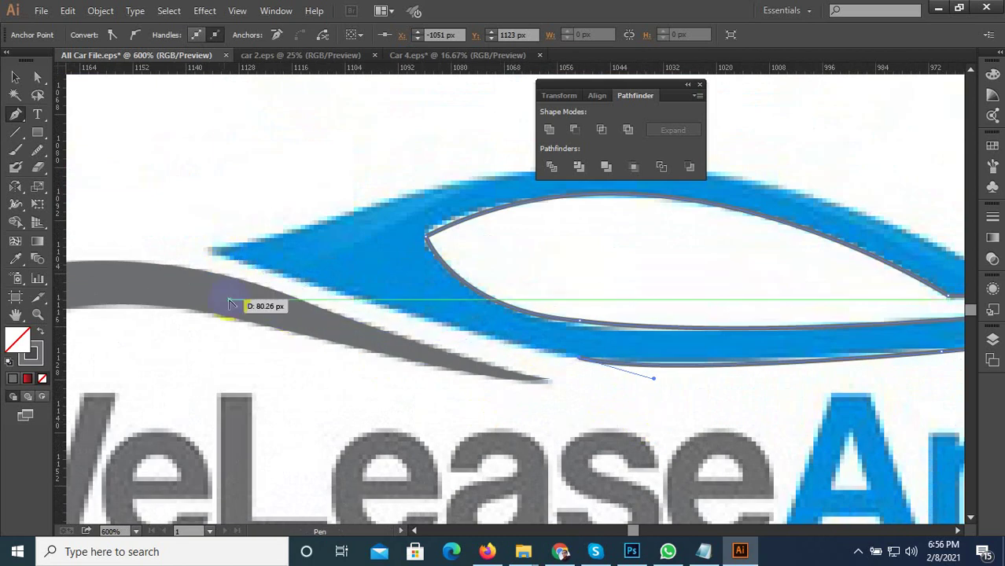
scroll(535, 359, "down", 2)
scroll(364, 311, "up", 1)
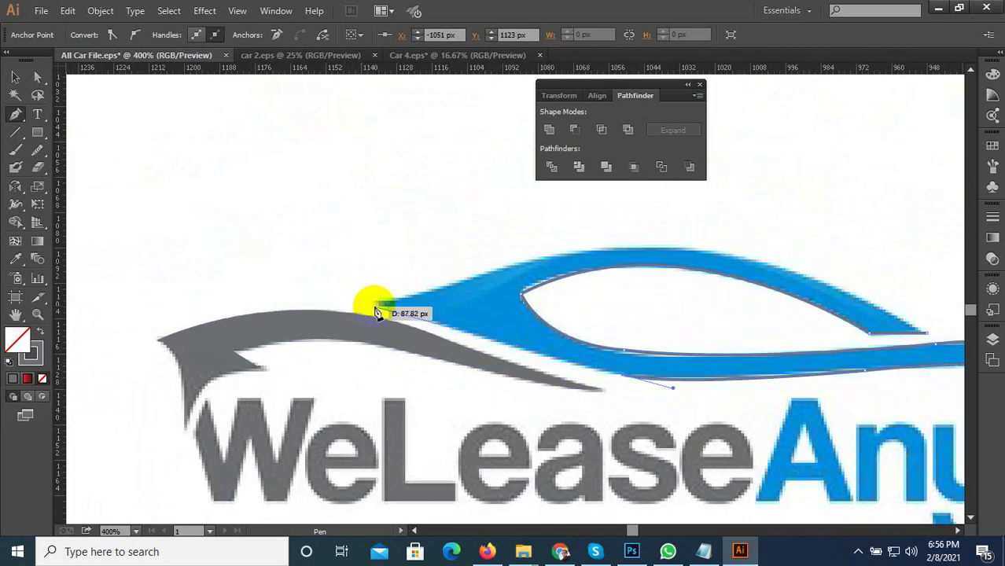
left_click(368, 299)
left_click_drag(358, 291, 305, 281)
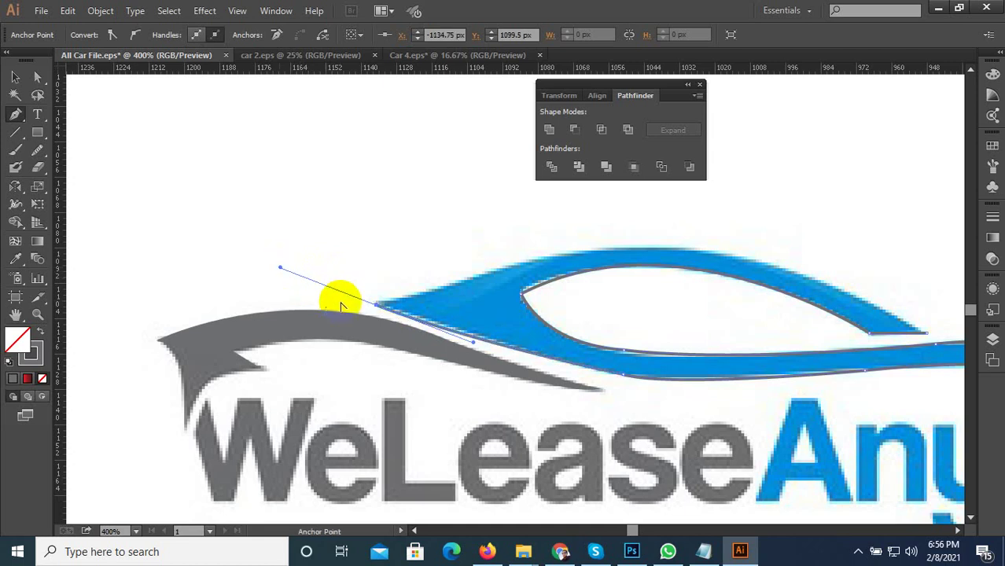
Step: Extend the path from the pointed front tip and curve it over the roof's outer edge to the rear roof slope
scroll(311, 299, "down", 1)
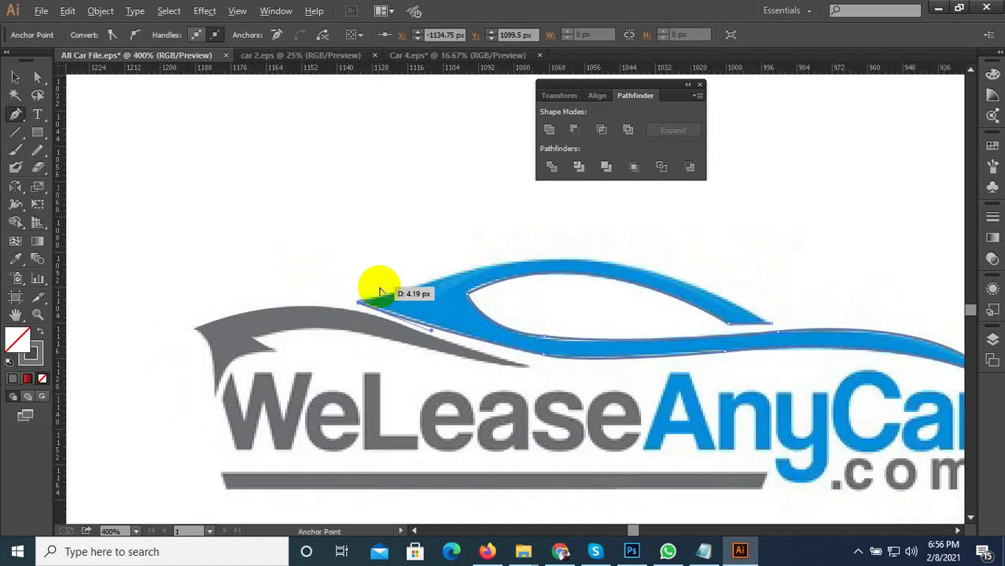
scroll(383, 293, "up", 2)
scroll(306, 256, "down", 2)
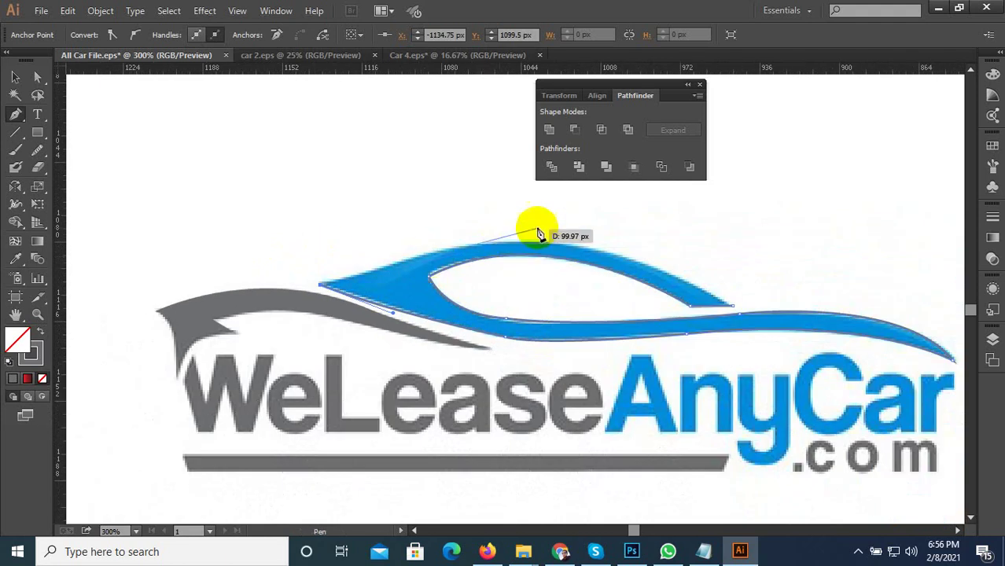
scroll(515, 227, "up", 1)
left_click_drag(448, 246, 577, 251)
scroll(392, 242, "down", 3)
scroll(605, 257, "up", 3)
left_click_drag(712, 302, 732, 300)
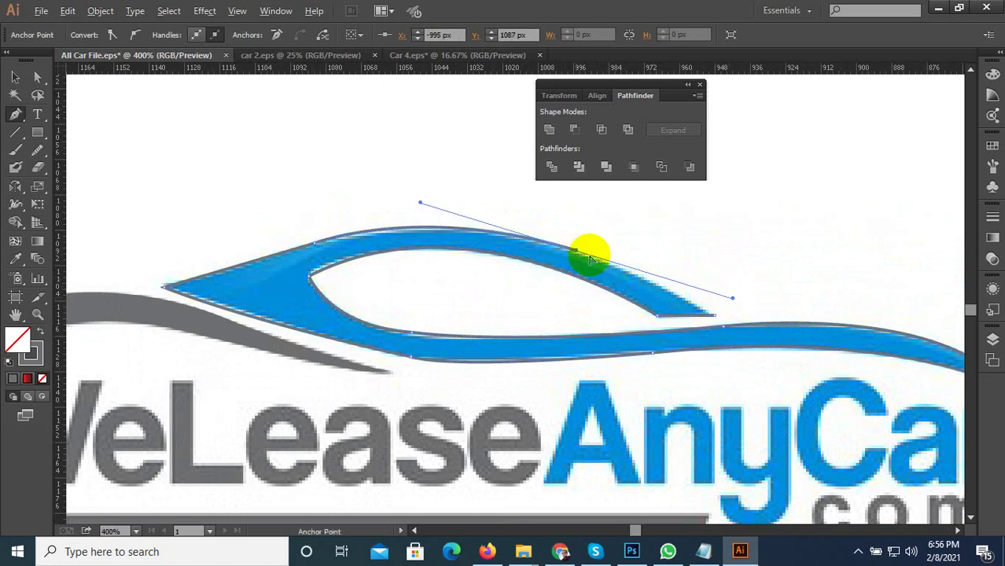
Step: Close the blue shape's path at the roof's rear tip, shaping the last segment to the rear slope
scroll(740, 340, "up", 1)
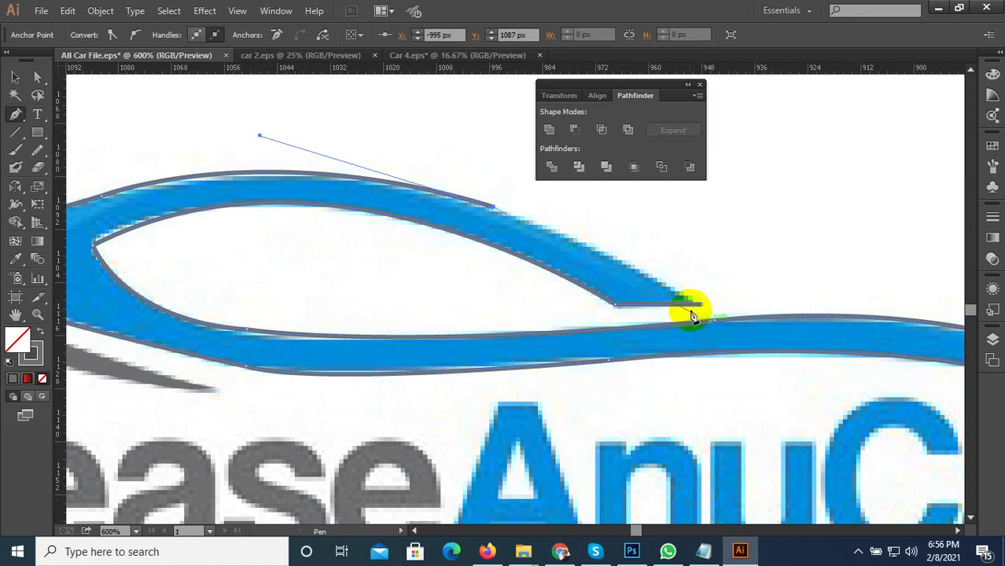
scroll(706, 310, "down", 2)
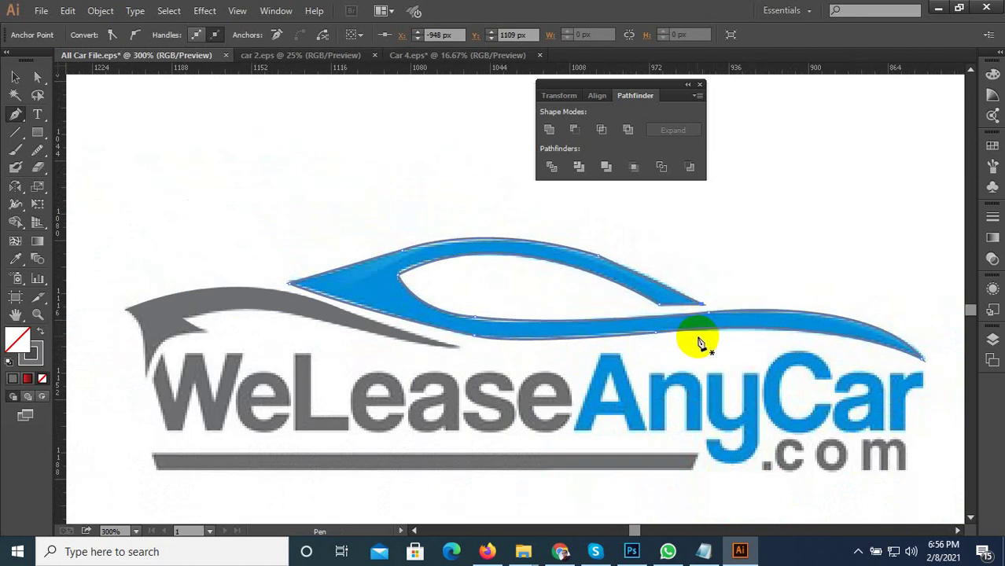
left_click_drag(687, 342, 704, 305)
scroll(684, 340, "up", 1)
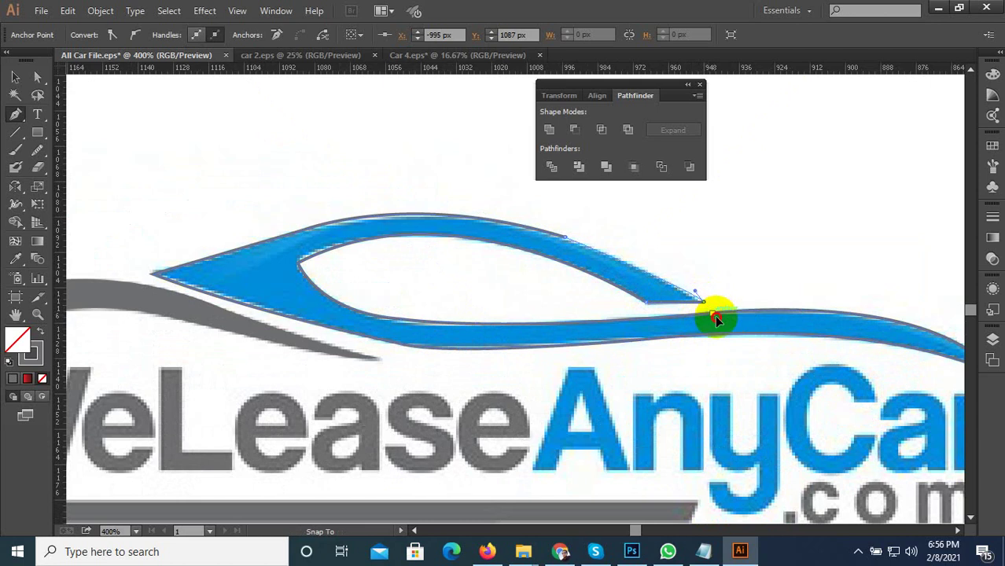
left_click_drag(747, 339, 775, 356)
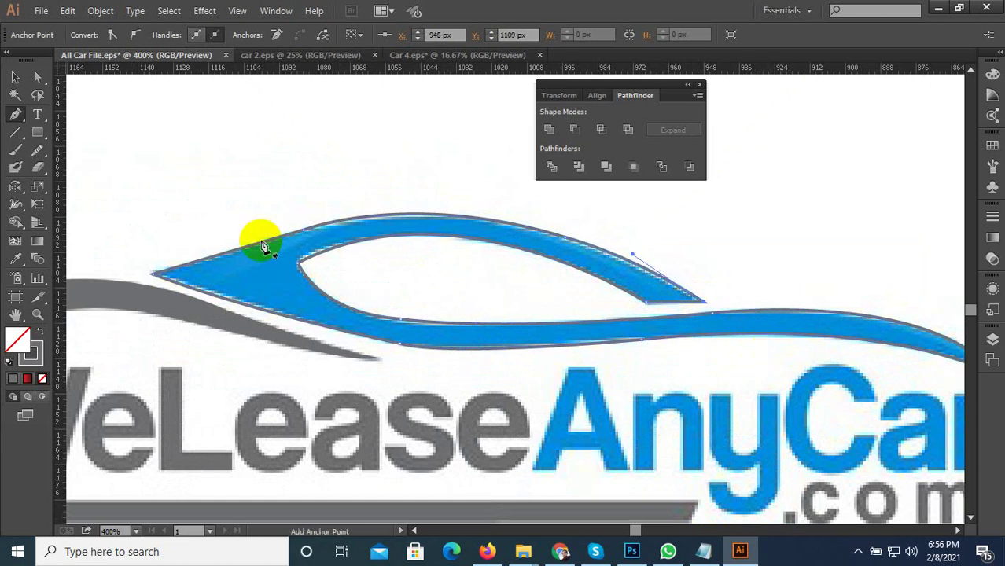
Step: Smooth the traced outline along the roof's outer edge and around the window's front corner with the Smooth tool
left_click_drag(37, 155, 112, 166)
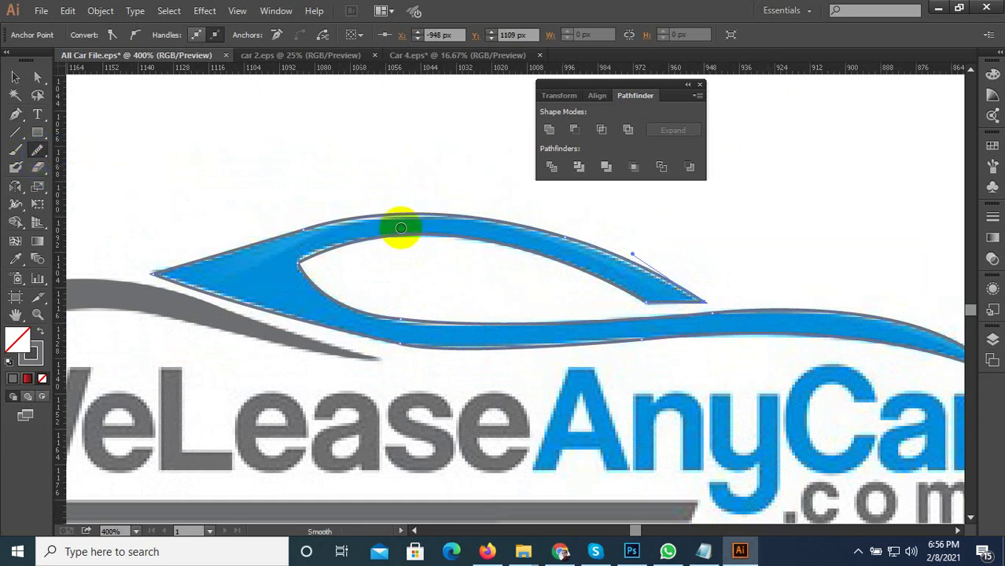
scroll(591, 238, "up", 3)
mouse_move(591, 238)
left_mouse_down()
mouse_move(493, 217)
mouse_move(707, 272)
left_mouse_up()
scroll(707, 272, "down", 2)
scroll(208, 221, "up", 1)
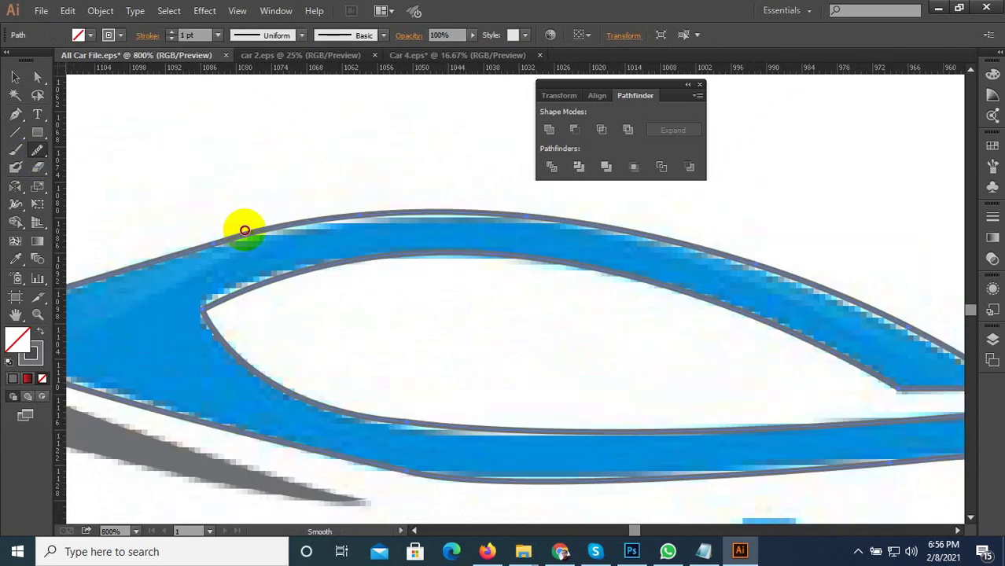
scroll(279, 220, "down", 2)
mouse_move(374, 241)
left_mouse_down()
mouse_move(305, 254)
mouse_move(297, 271)
mouse_move(308, 278)
left_mouse_up()
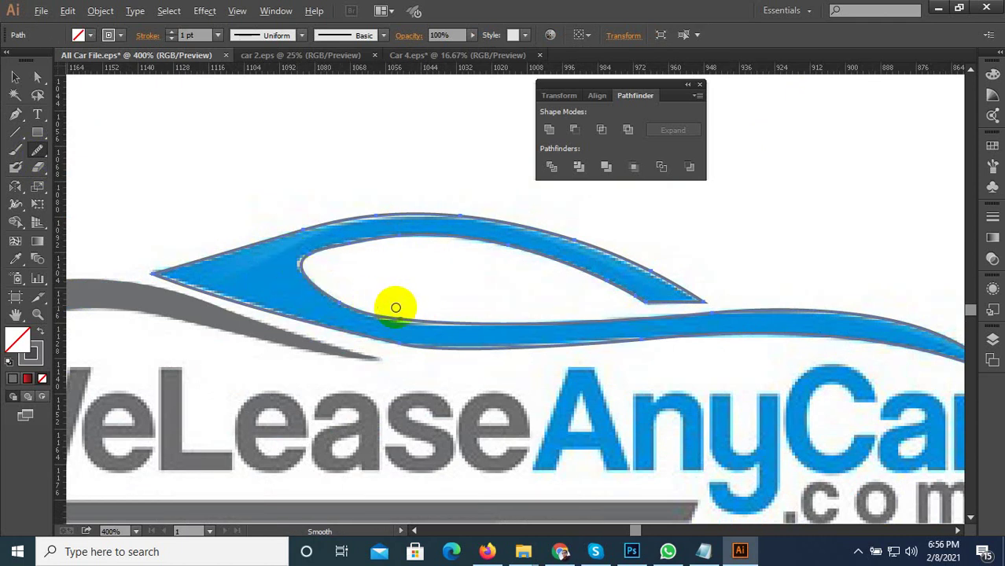
Step: Fill the closed blue car path with the blue sampled from the reference logo, without an outline
scroll(287, 291, "down", 2)
scroll(435, 320, "down", 1)
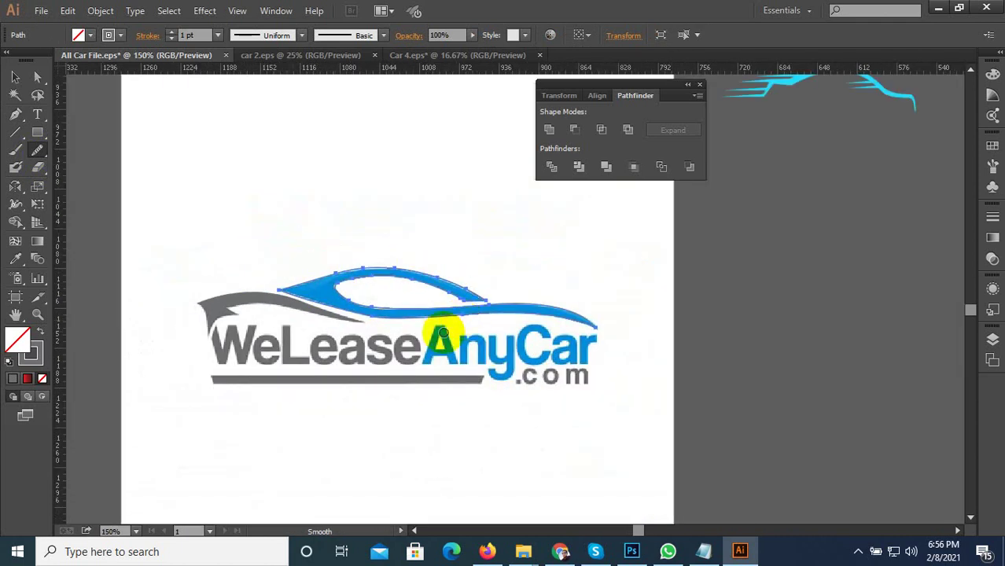
left_click(14, 80)
left_click(260, 260)
scroll(279, 296, "up", 1)
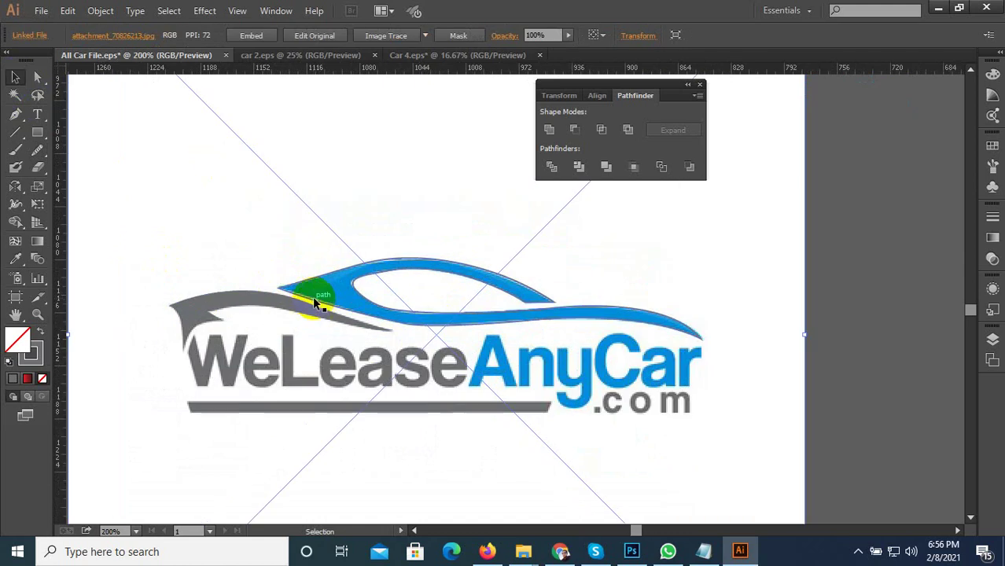
left_click(306, 297)
left_click(16, 260)
left_click(319, 286)
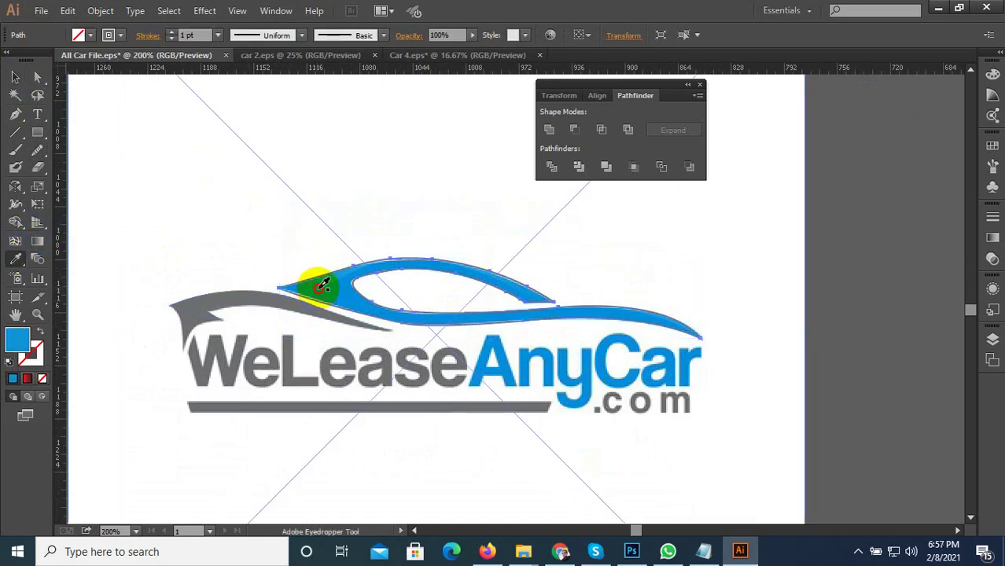
left_click(16, 82)
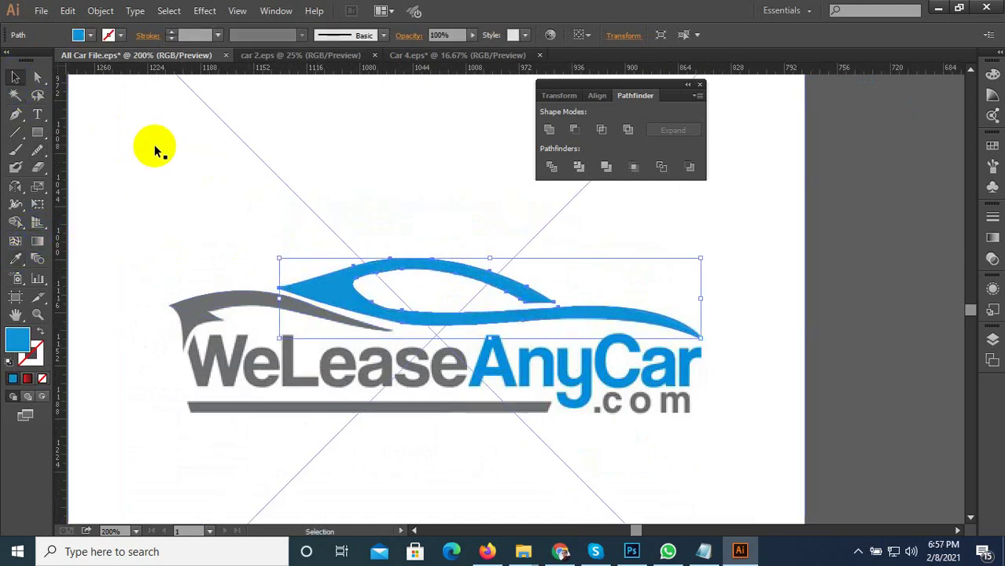
Step: Delete the reference logo image behind the finished blue and grey car shapes
left_click(171, 157)
scroll(431, 233, "down", 2)
key("Delete")
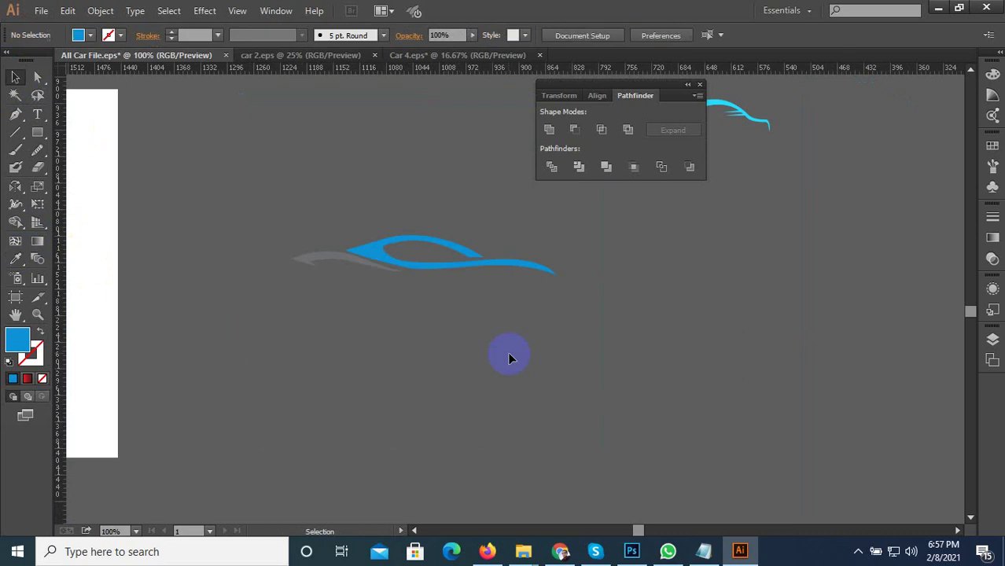
Step: Select the traced blue and grey car shapes together and move them aside, closer to the cyan car
left_click_drag(509, 353, 220, 188)
left_click_drag(370, 264, 784, 170)
left_click(650, 303)
scroll(650, 302, "down", 2)
Step: Move the WeLeaseAnyCar.com reference image with the dark-windowed car off the image stack into the empty area, and deselect it
left_click_drag(625, 313, 525, 271)
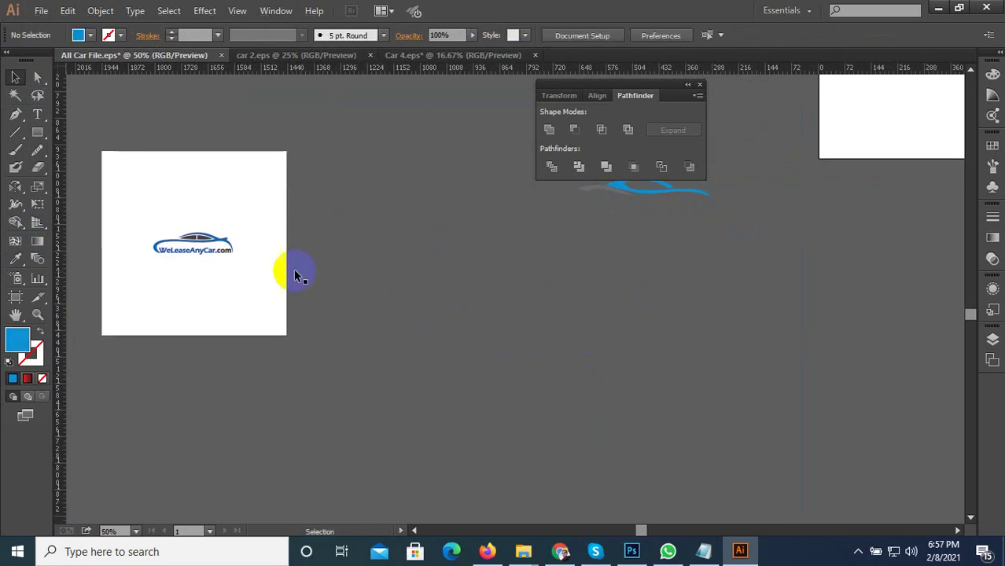
left_click_drag(291, 269, 633, 312)
left_click(633, 312)
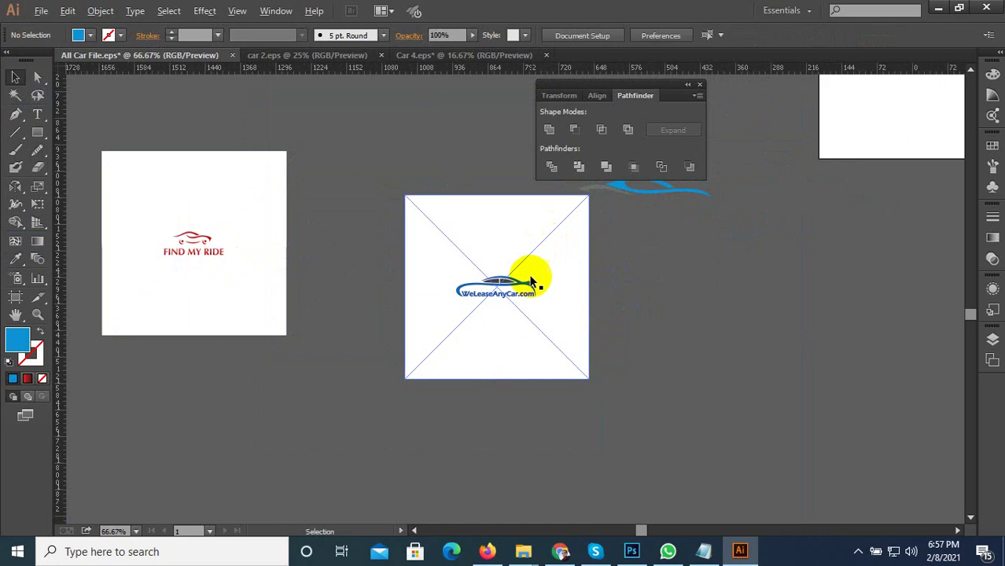
Step: Start a Pen path at the front arc's lower tip and curve it up along the arc's inner edge
scroll(538, 274, "up", 7)
scroll(580, 339, "down", 1)
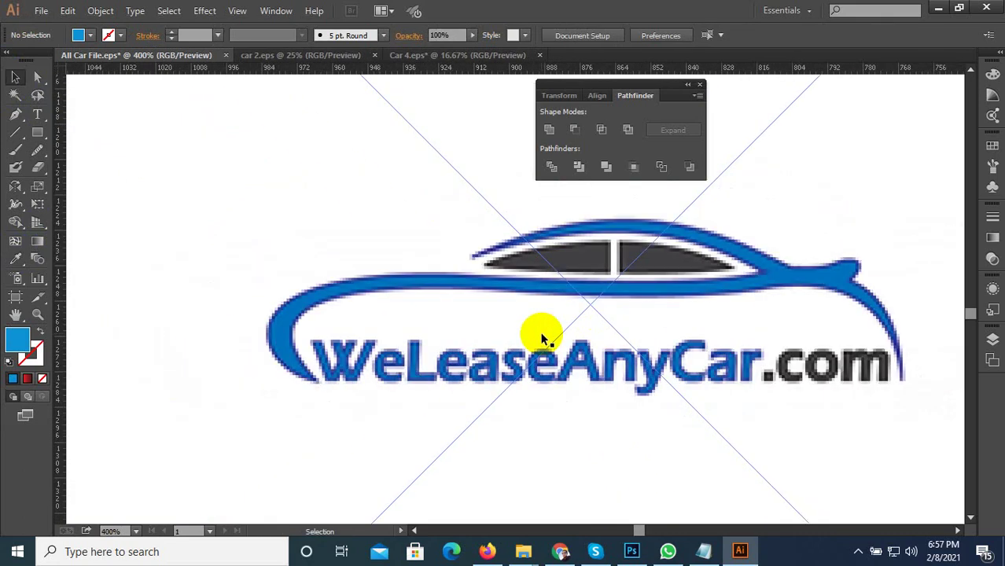
left_click(13, 114)
scroll(303, 337, "up", 2)
left_click(324, 412)
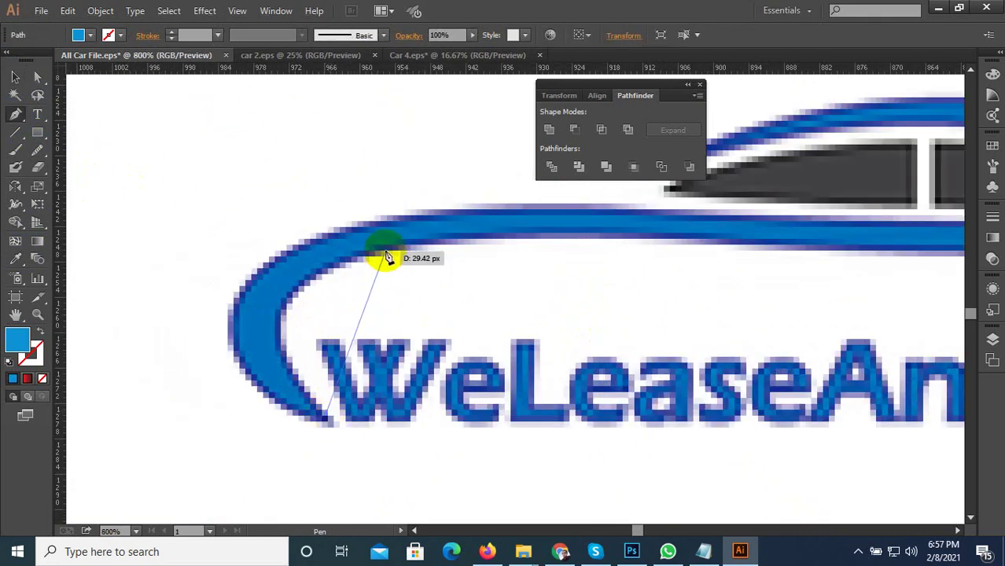
left_click_drag(417, 245, 553, 227)
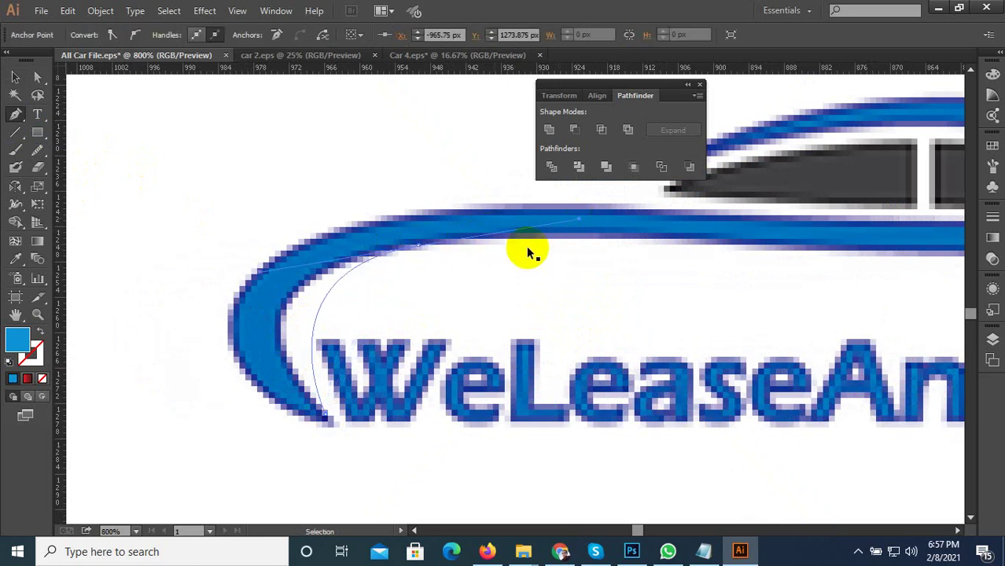
key("ctrl+z")
left_click_drag(271, 294, 404, 216)
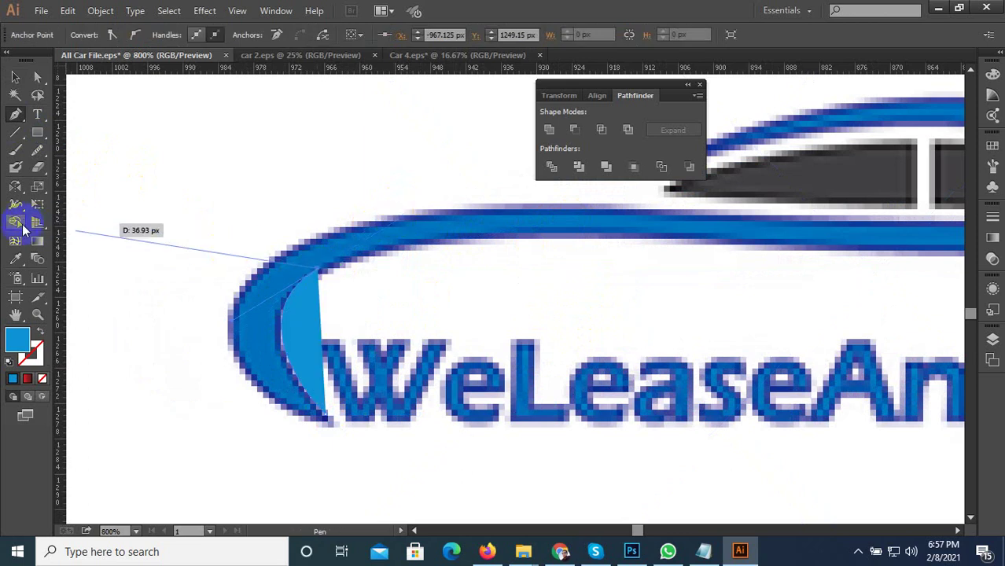
Step: Extend the path along the body band's underside to behind the rear window, with corner anchors at both stops
key("ctrl+minus")
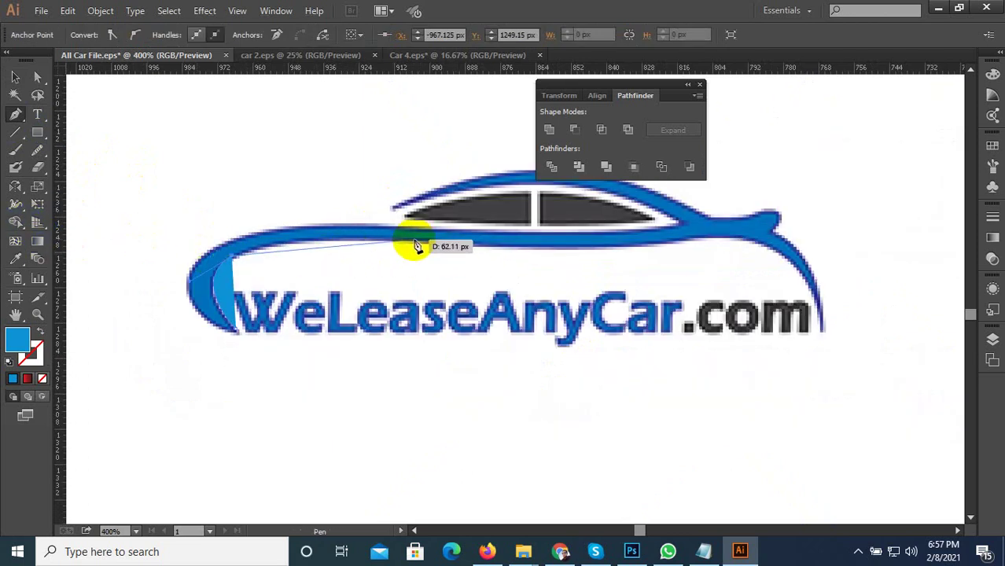
left_click_drag(415, 241, 559, 251)
left_click(415, 240)
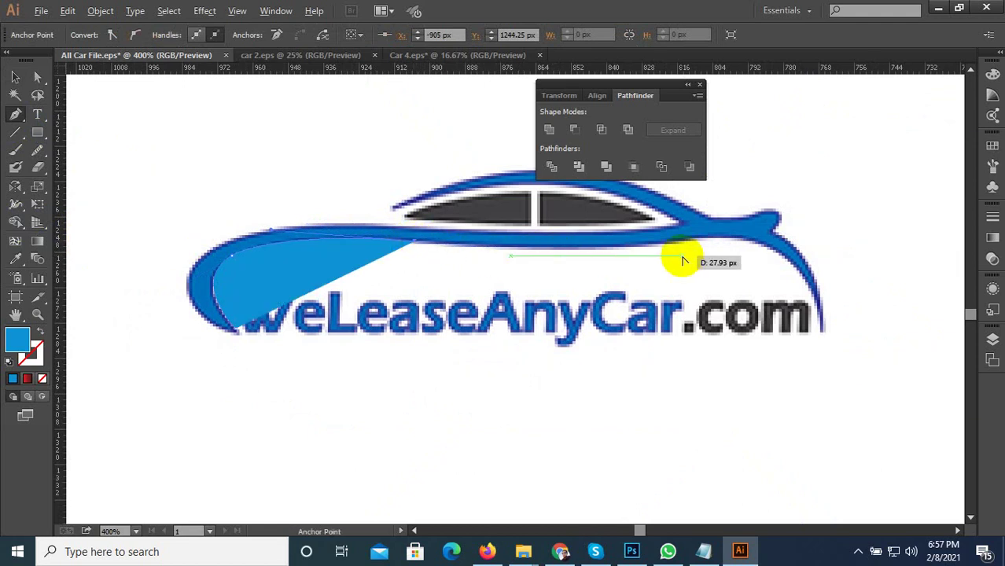
scroll(683, 260, "up", 2)
scroll(525, 294, "down", 1)
left_click(632, 242)
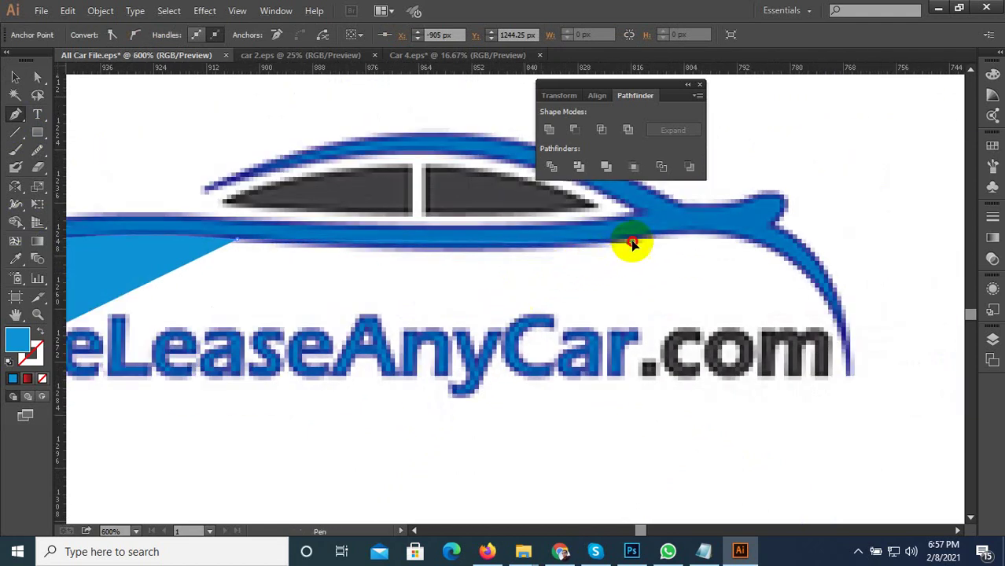
mouse_move(633, 244)
left_mouse_down()
mouse_move(689, 211)
mouse_move(767, 218)
left_mouse_up()
left_click(631, 243)
Step: Curve the path down the rear arc's inner edge and end it at the arc's lower tip
scroll(542, 245, "down", 1)
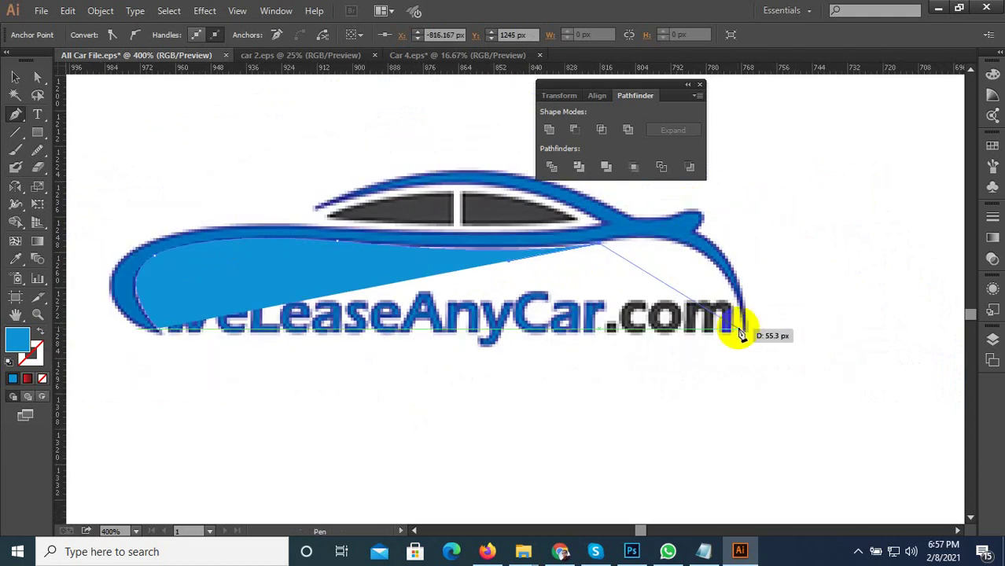
scroll(721, 296, "up", 1)
mouse_move(737, 280)
left_mouse_down()
mouse_move(774, 358)
mouse_move(815, 391)
mouse_move(788, 377)
left_mouse_up()
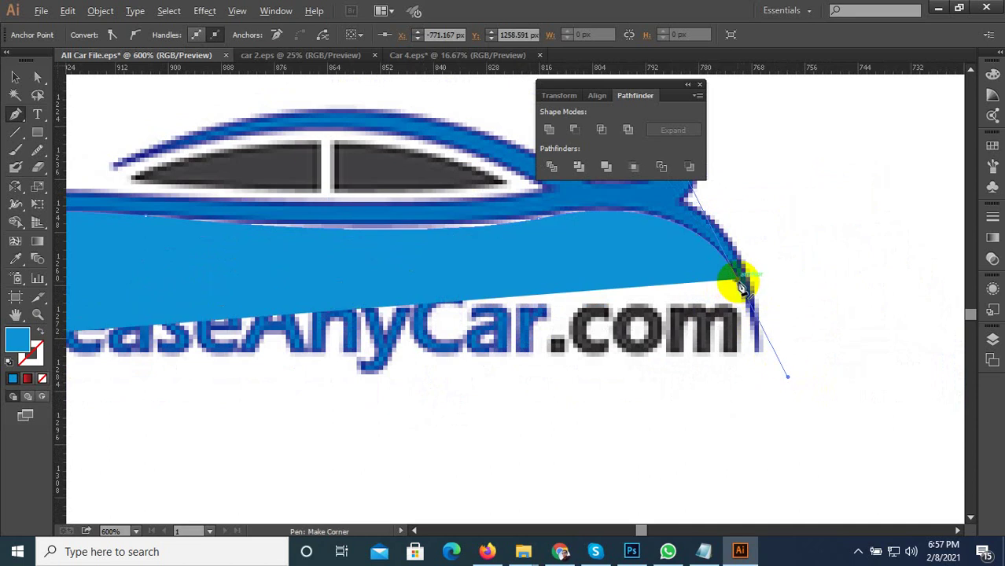
left_click(739, 283)
scroll(813, 359, "up", 1)
left_click(756, 349)
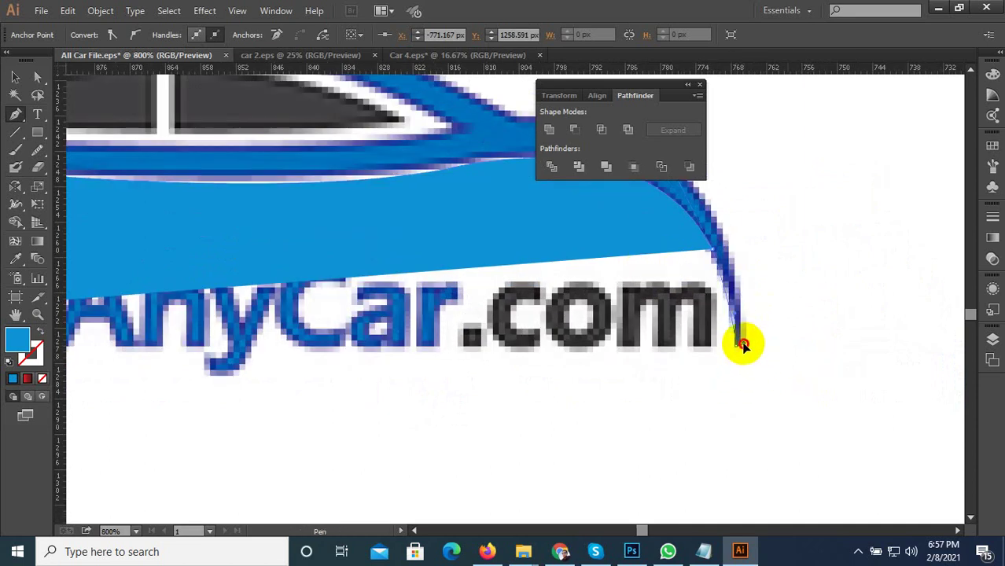
left_click(740, 344)
Step: Trace the rear arc's outer edge up to the notch below the spoiler and swap the path's fill for an outline
scroll(743, 353, "down", 2)
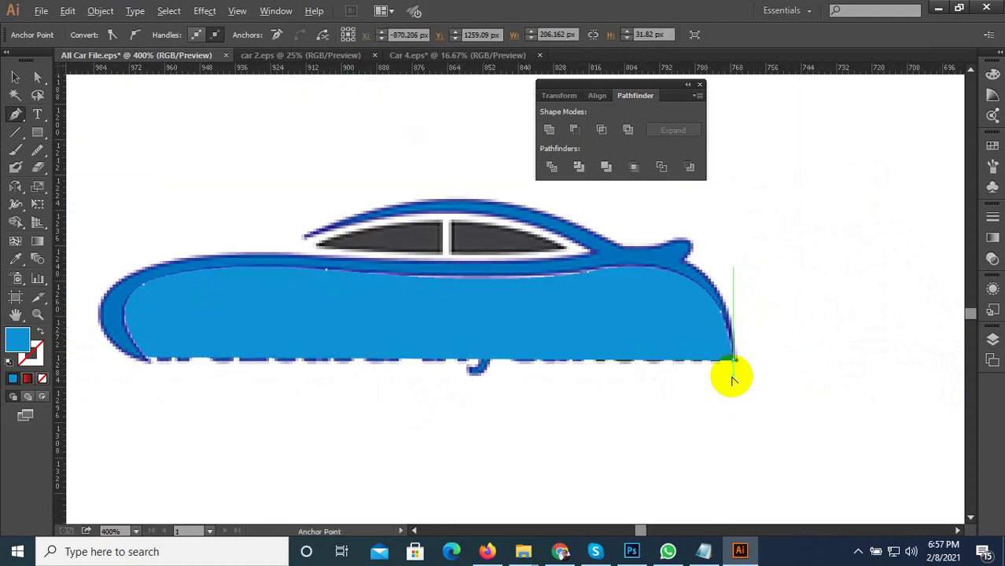
left_click_drag(687, 269, 622, 237)
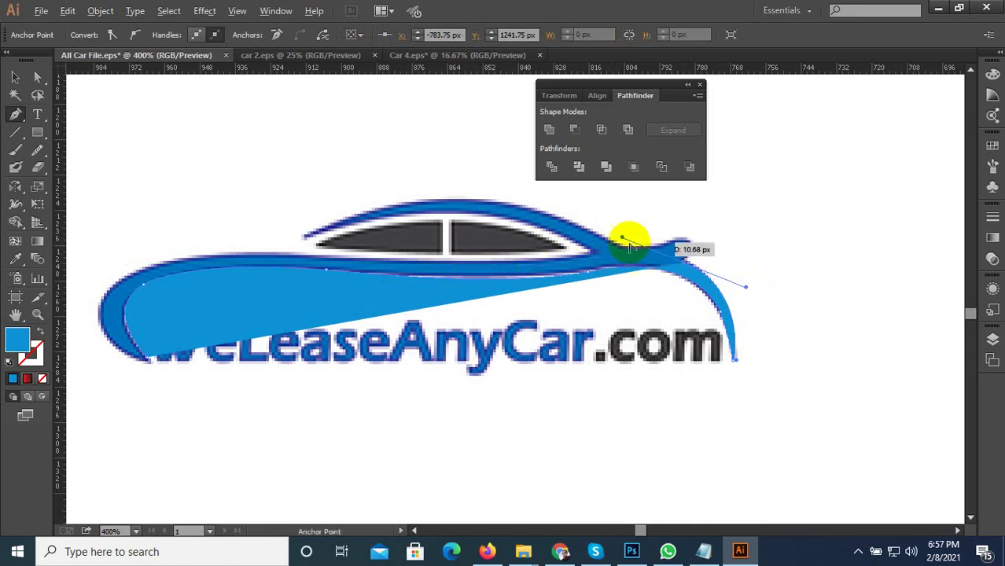
key("alt")
left_click(42, 334)
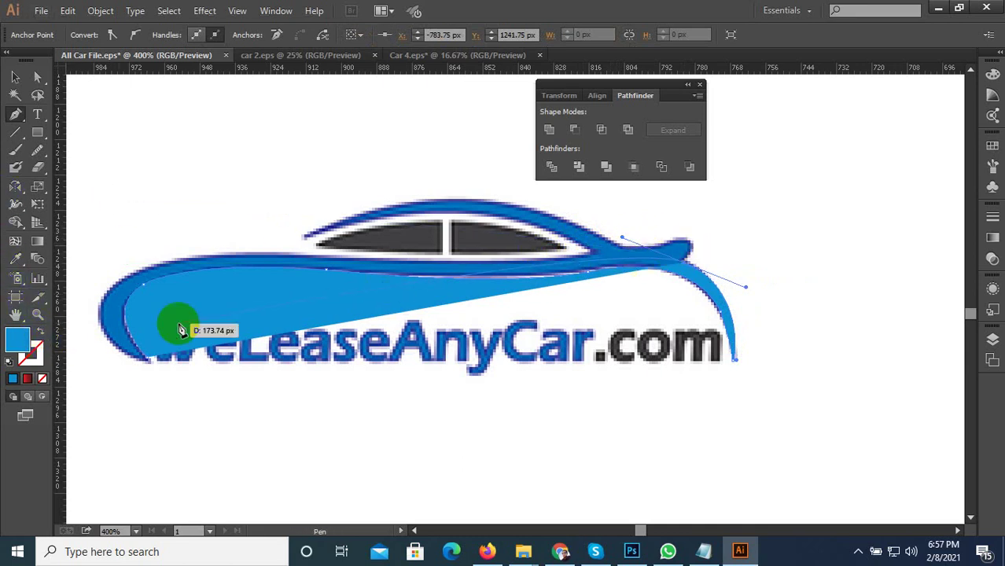
left_click(39, 334)
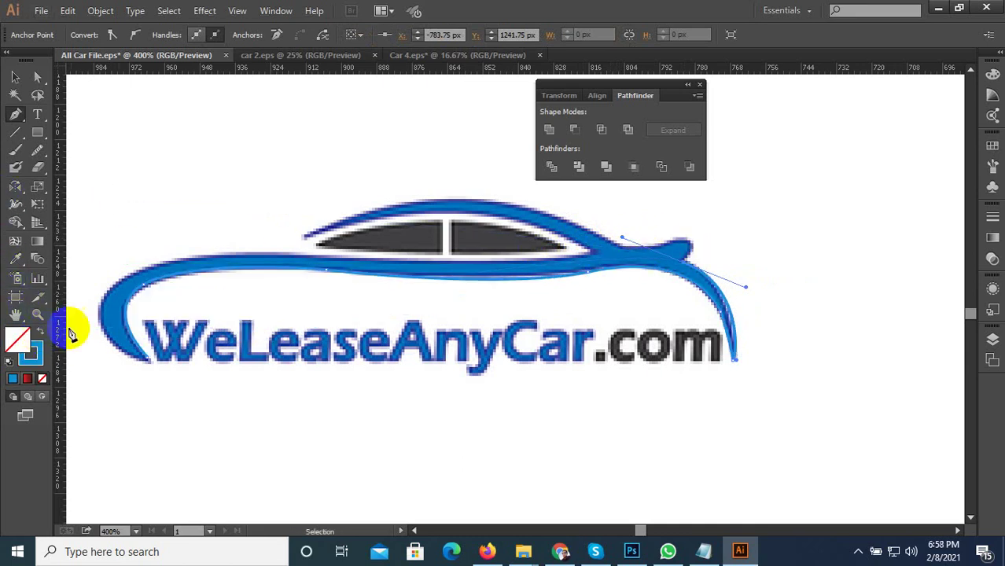
scroll(644, 232, "up", 2)
left_click_drag(575, 282, 721, 300)
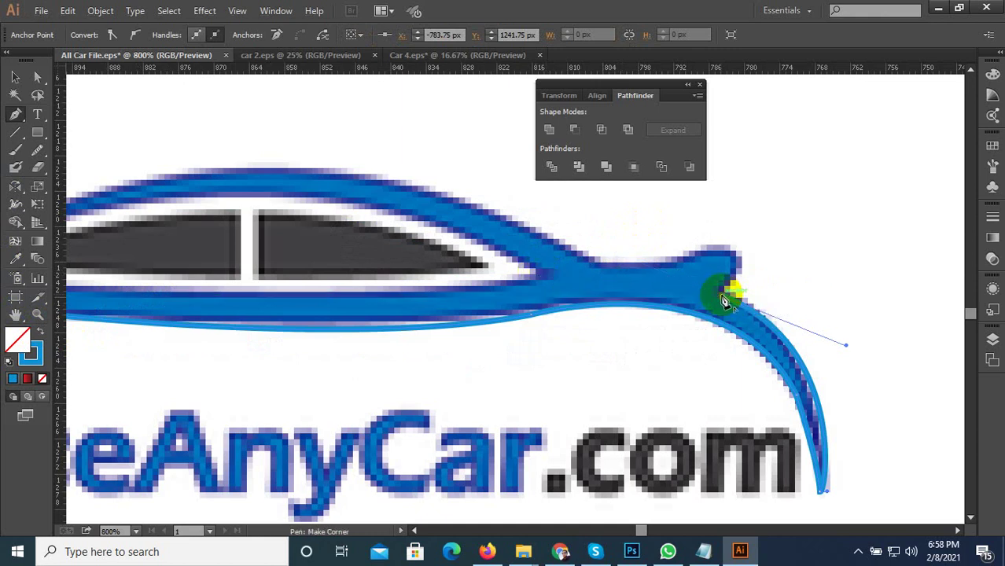
Step: Extend the path from the spoiler notch to behind the rear window and along the body band's top edge beneath the windows
left_click(550, 281)
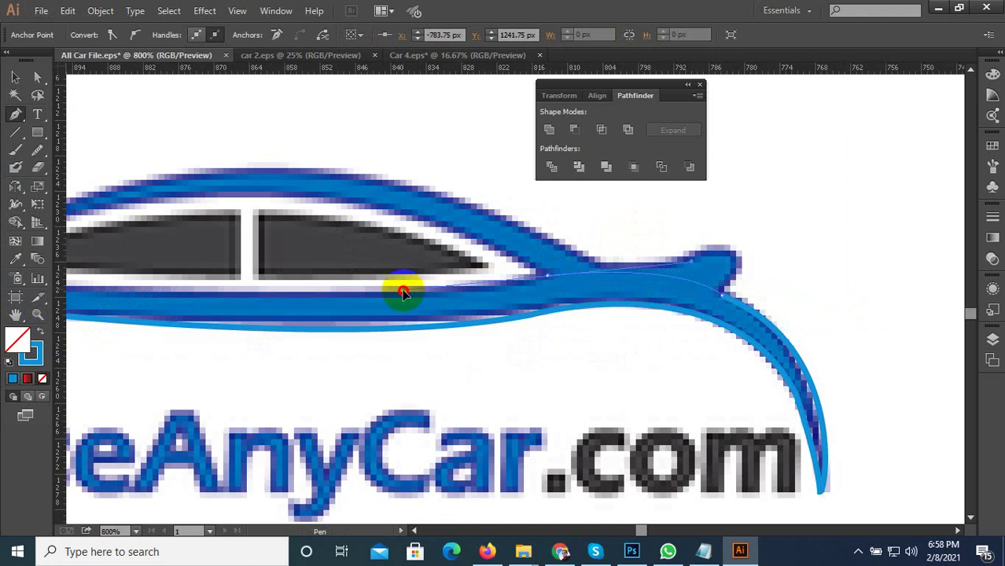
scroll(723, 277, "down", 1)
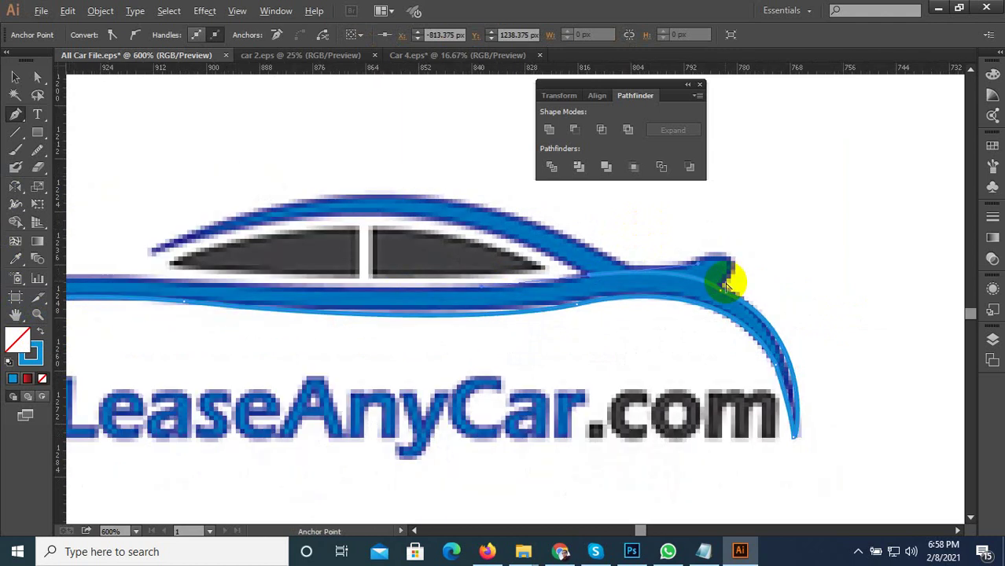
scroll(351, 285, "up", 2)
left_click_drag(350, 285, 543, 285)
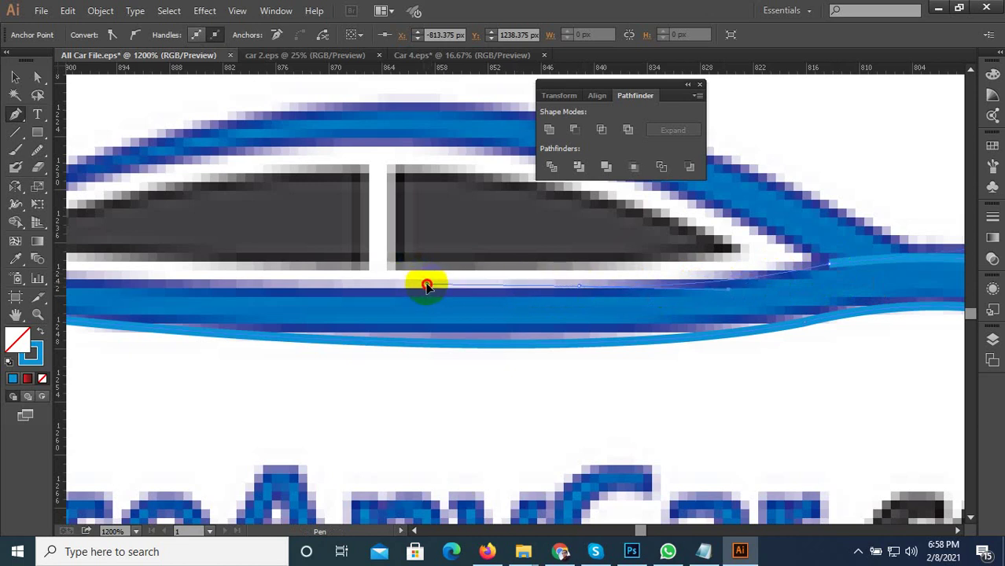
Step: Continue the path along the body band's upper edge past the front window and over the hood
scroll(826, 331, "down", 2)
scroll(404, 309, "up", 1)
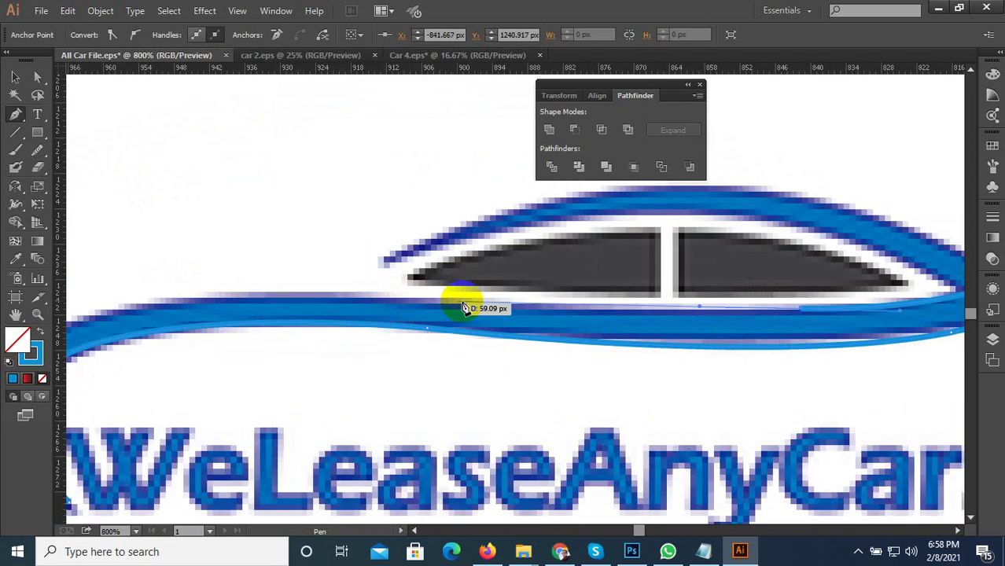
left_click_drag(464, 308, 402, 323)
scroll(747, 327, "down", 1)
scroll(402, 338, "up", 2)
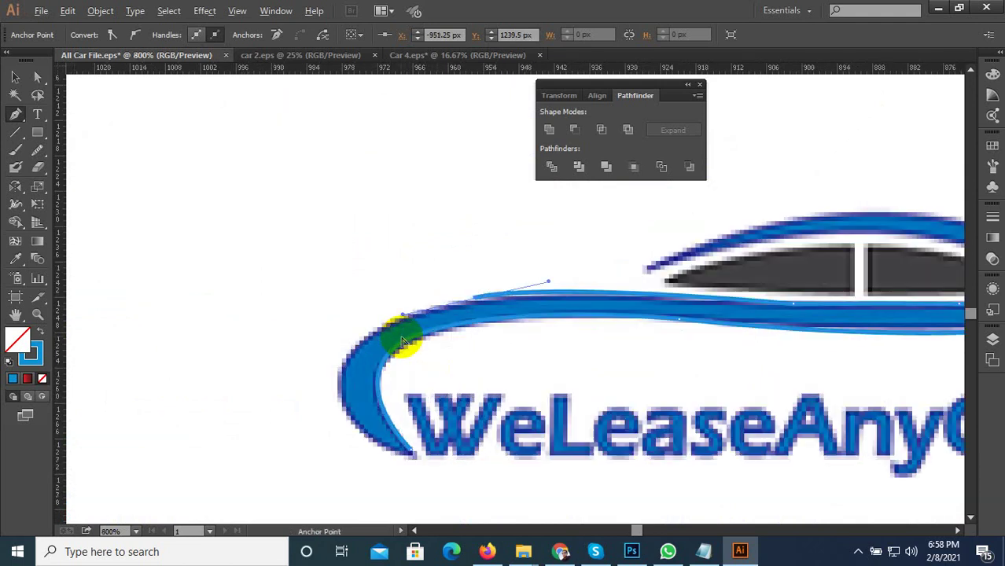
Step: Curve the path around the front arc's outer edge and close it at the arc's lower tip
scroll(379, 265, "down", 1)
left_click_drag(340, 371, 317, 449)
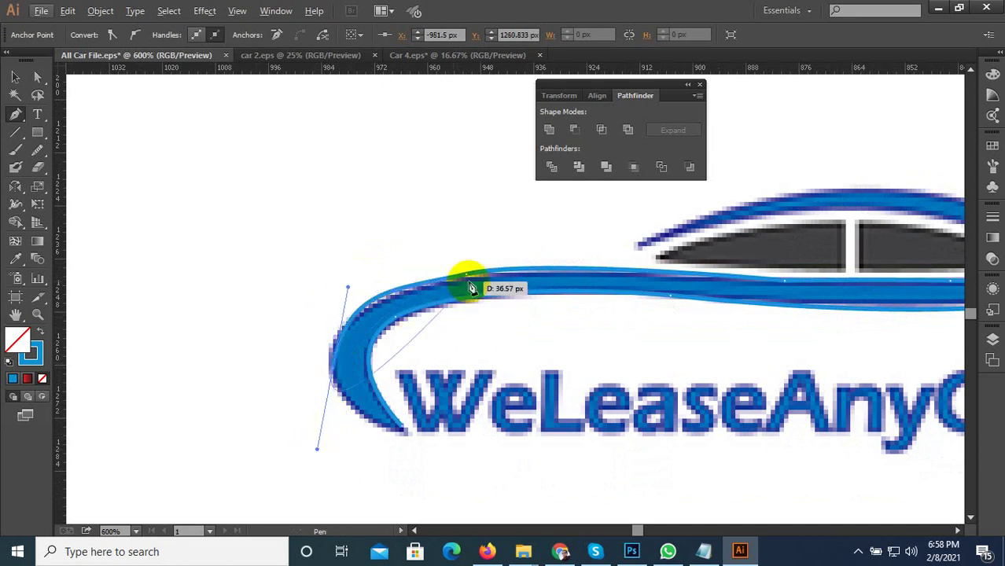
key("ctrl+z")
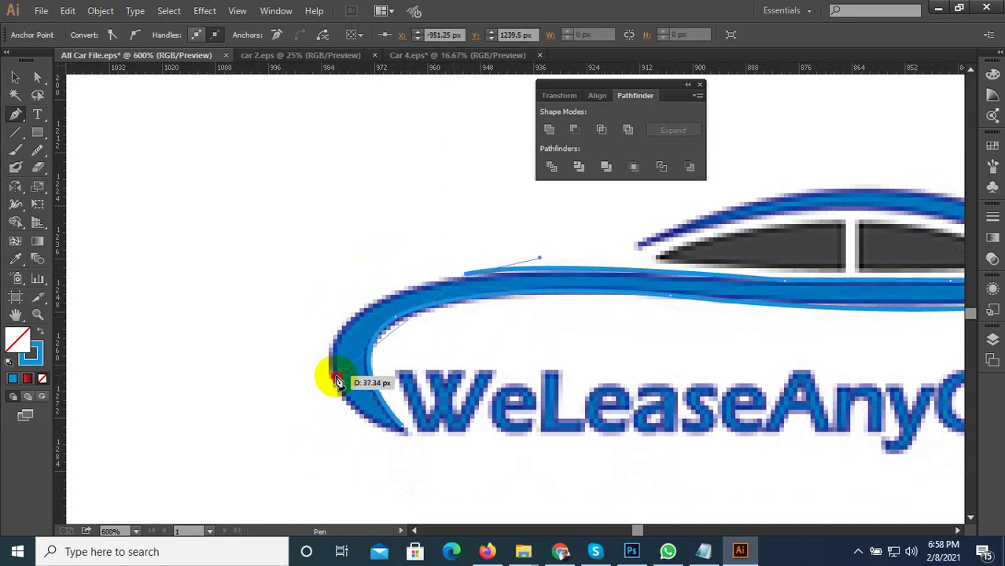
left_click_drag(336, 377, 358, 446)
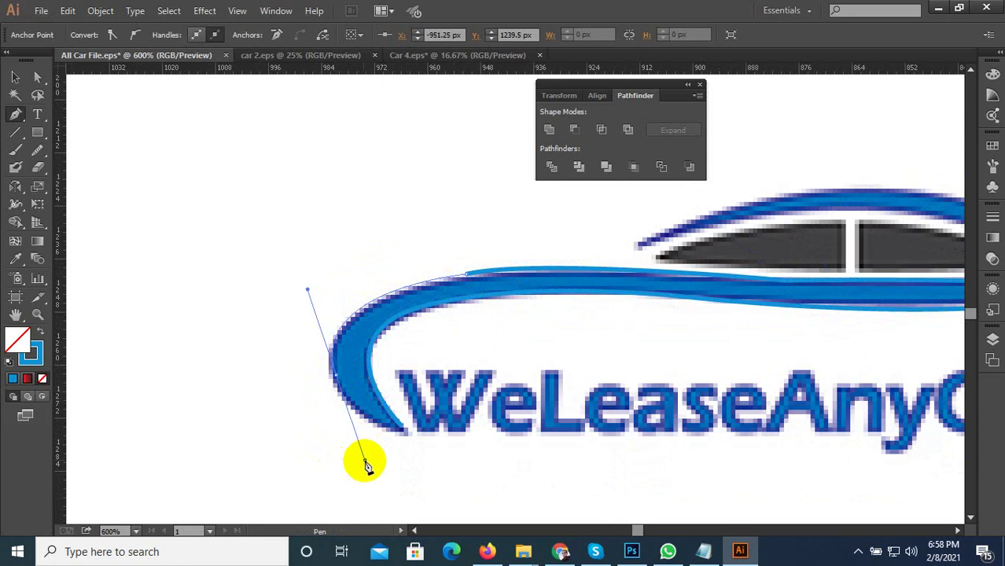
scroll(367, 440, "up", 1)
left_click(326, 356)
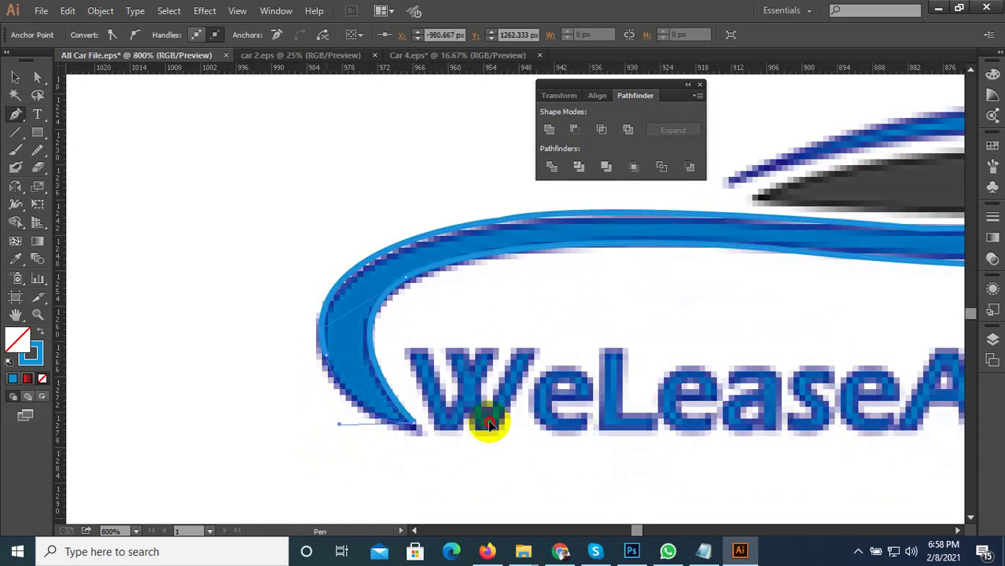
left_click_drag(477, 430, 477, 431)
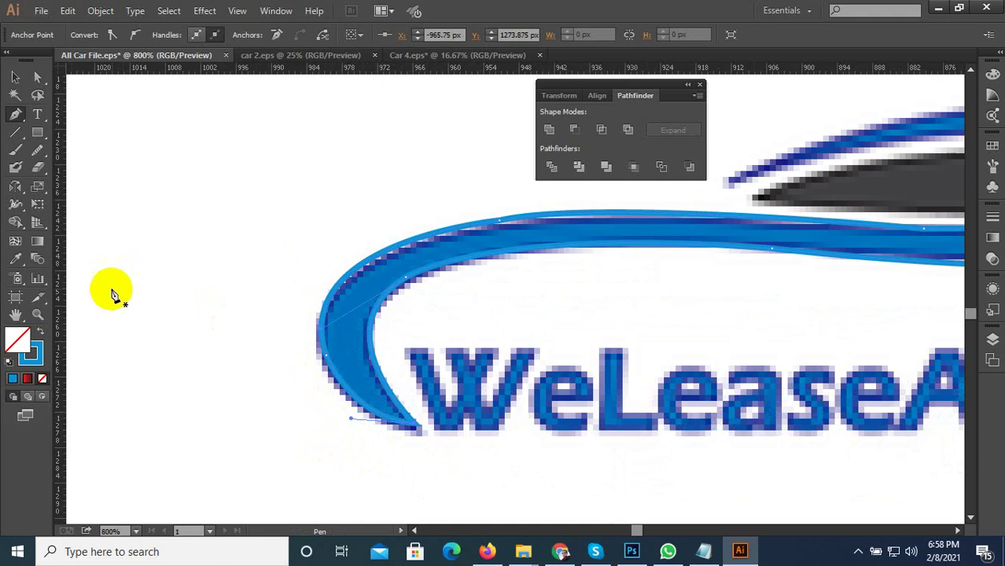
Step: Fill the traced body shape with the dark grey sampled from the front window using the Eyedropper
left_click(18, 261)
scroll(299, 354, "down", 1)
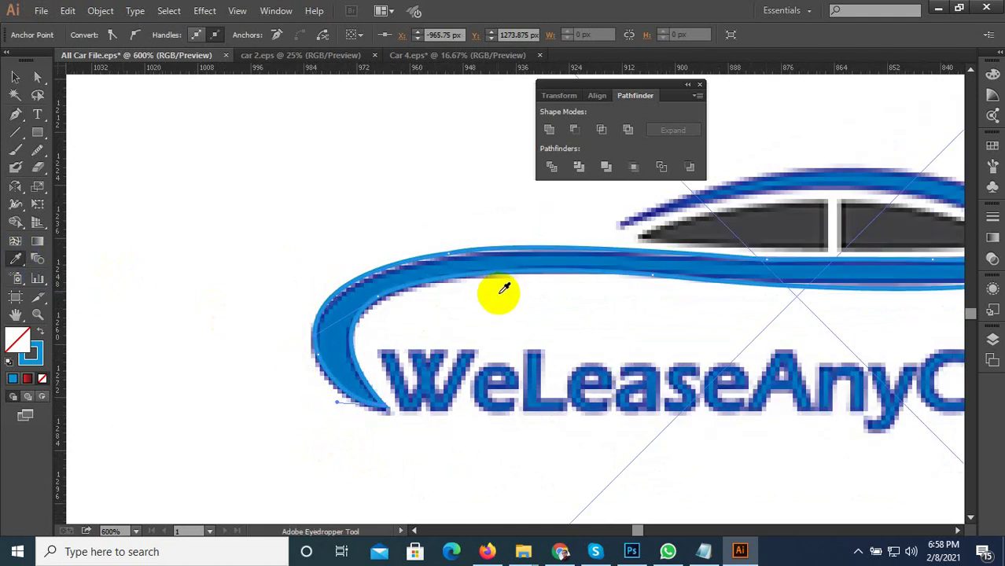
left_click(719, 233)
scroll(504, 228, "up", 1)
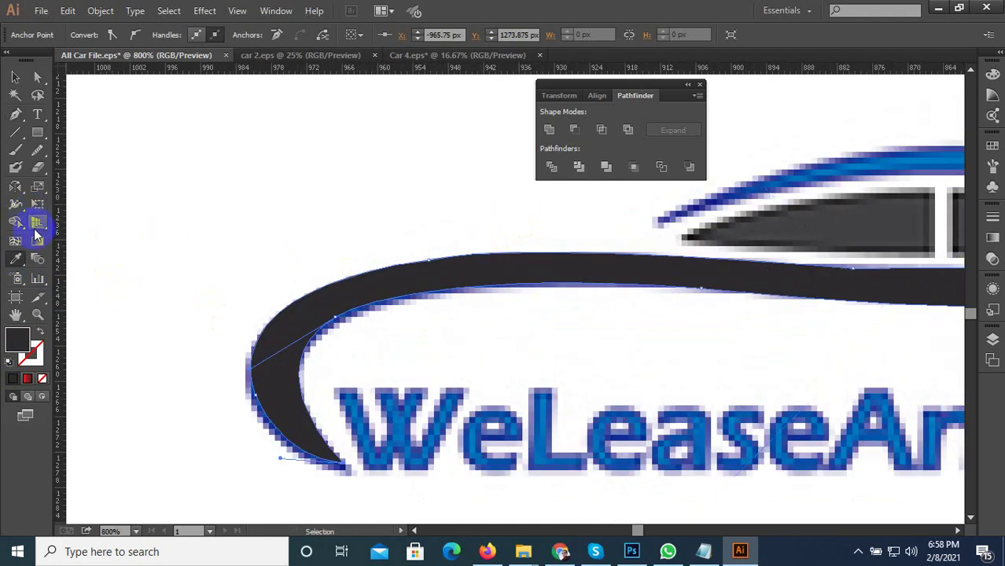
Step: Smooth the front arc's outer and inner edges with the Smooth tool
left_click_drag(35, 157, 82, 166)
scroll(414, 275, "up", 1)
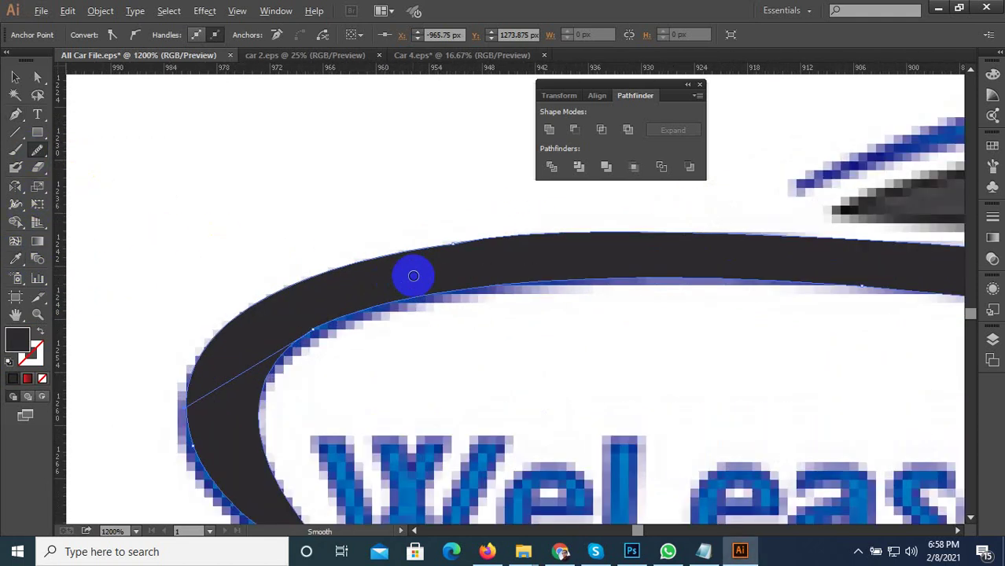
mouse_move(464, 242)
left_mouse_down()
mouse_move(428, 246)
mouse_move(494, 245)
mouse_move(421, 248)
mouse_move(337, 284)
mouse_move(309, 355)
mouse_move(363, 311)
mouse_move(274, 370)
left_mouse_up()
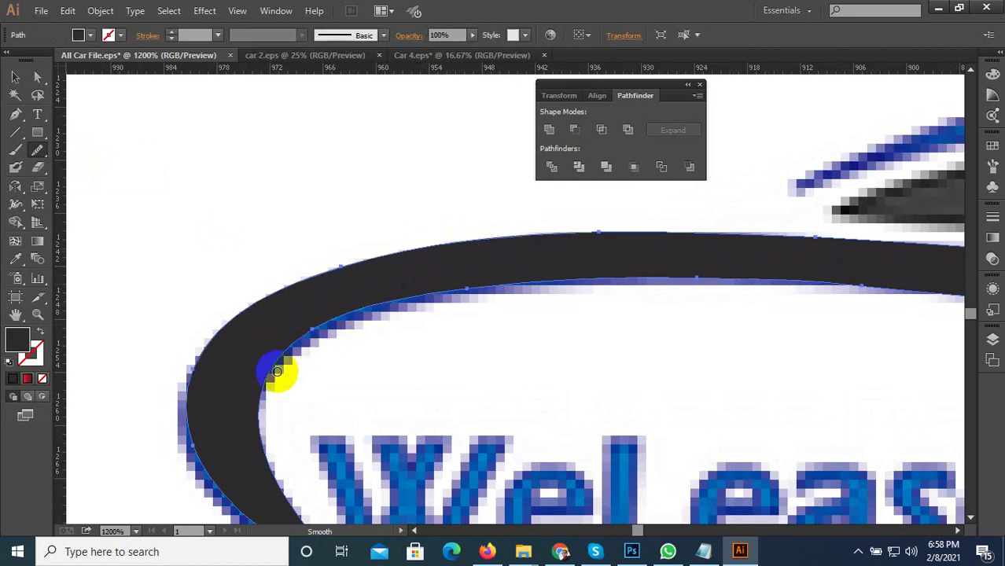
scroll(313, 341, "down", 3)
scroll(337, 331, "up", 2)
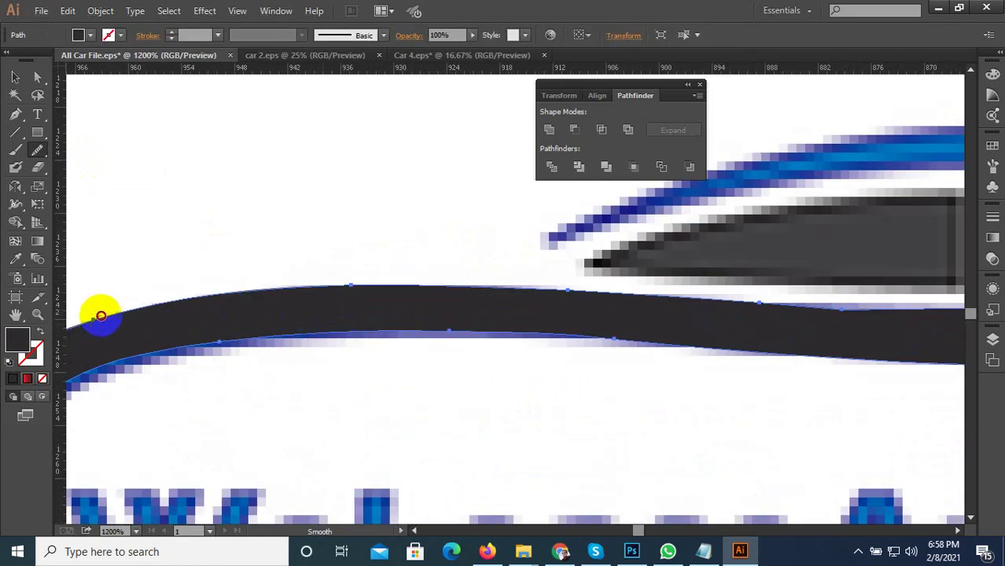
Step: Smooth the body band's upper edge over the hood up to the front window
mouse_move(101, 316)
left_mouse_down()
mouse_move(209, 288)
mouse_move(77, 329)
mouse_move(99, 309)
left_mouse_up()
scroll(382, 295, "down", 3)
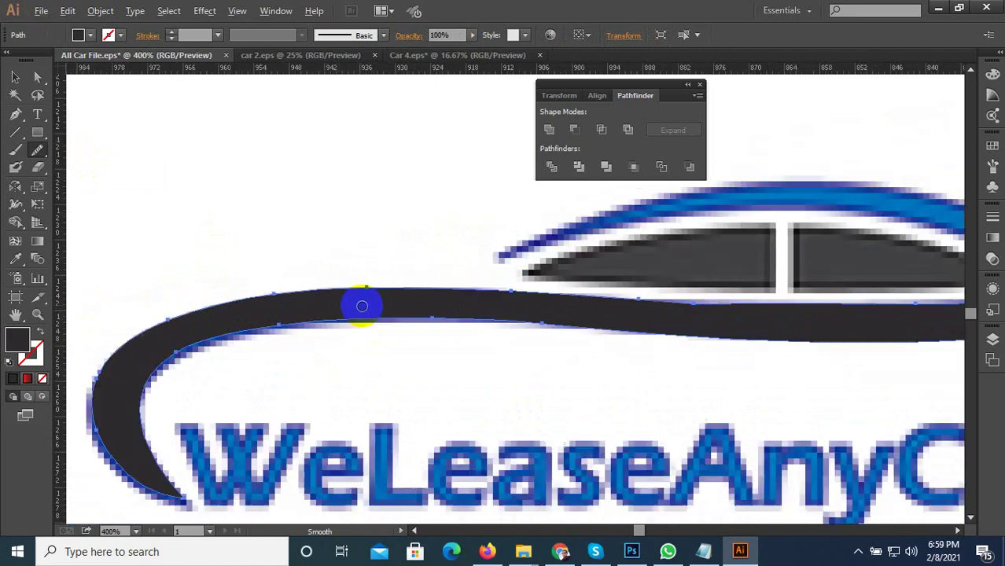
scroll(518, 316, "up", 2)
left_click_drag(384, 312, 347, 313)
scroll(347, 313, "down", 2)
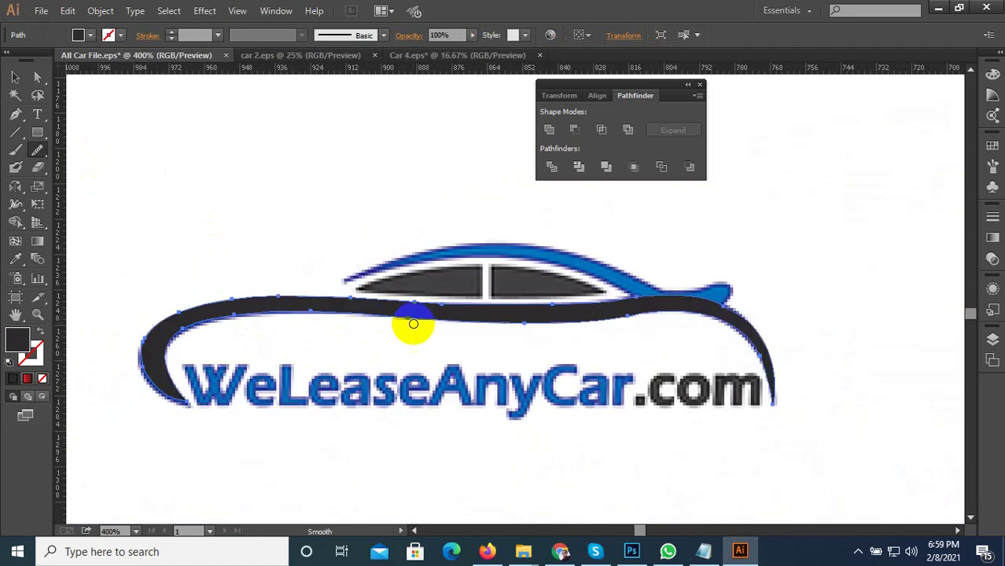
Step: Smooth the body band's underside and the rear arc's edges down towards the arc's tip
mouse_move(413, 321)
left_mouse_down()
mouse_move(508, 308)
mouse_move(642, 317)
left_mouse_up()
scroll(767, 342, "up", 2)
mouse_move(763, 349)
left_mouse_down()
mouse_move(708, 316)
mouse_move(681, 283)
mouse_move(653, 276)
mouse_move(671, 274)
mouse_move(460, 256)
left_mouse_up()
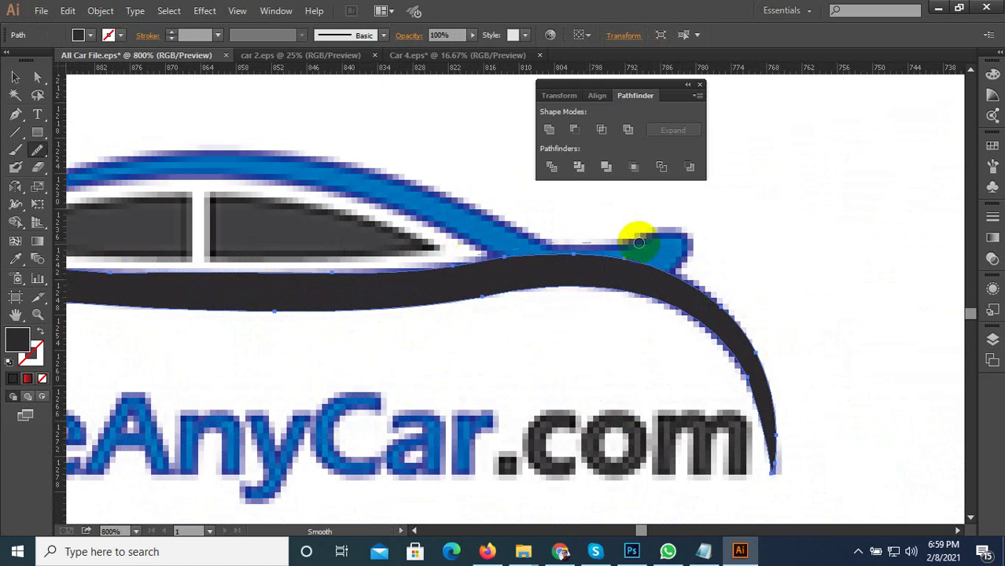
scroll(741, 270, "down", 1)
left_click_drag(742, 314, 763, 336)
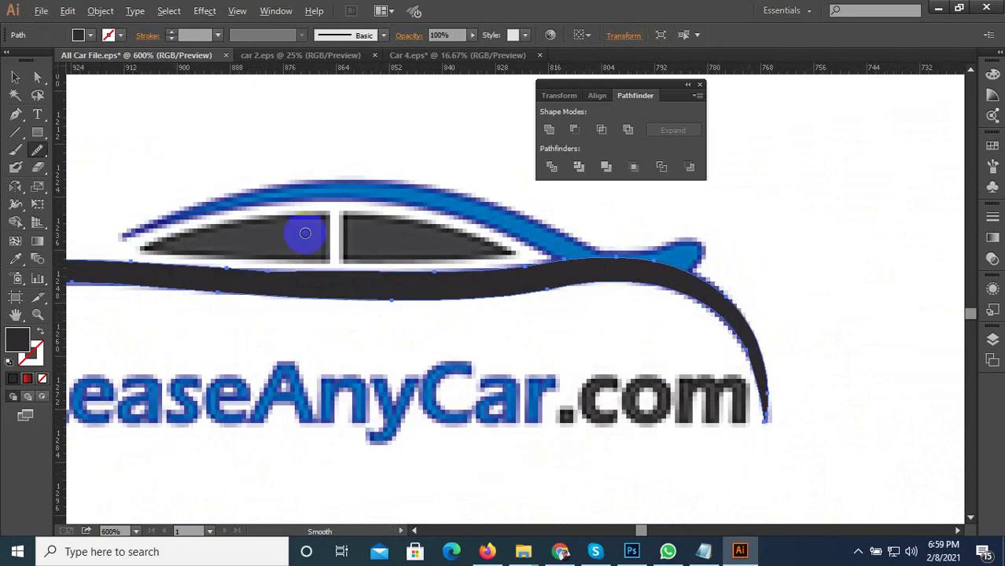
Step: Start a Pen path at the roof's front tip, curve it along the roof's inner edge and add an anchor across the roof's rear end
left_click(27, 141)
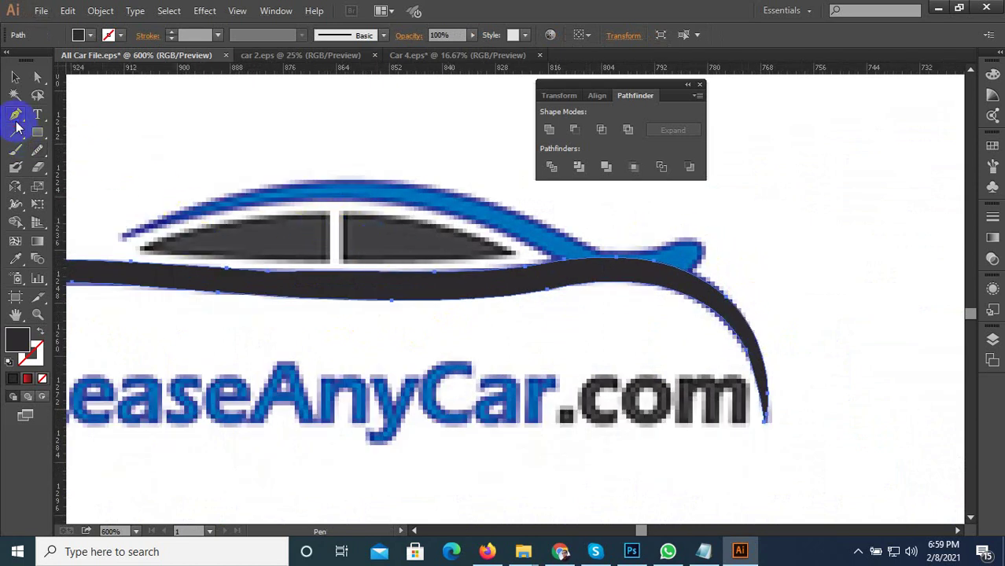
left_click(124, 238)
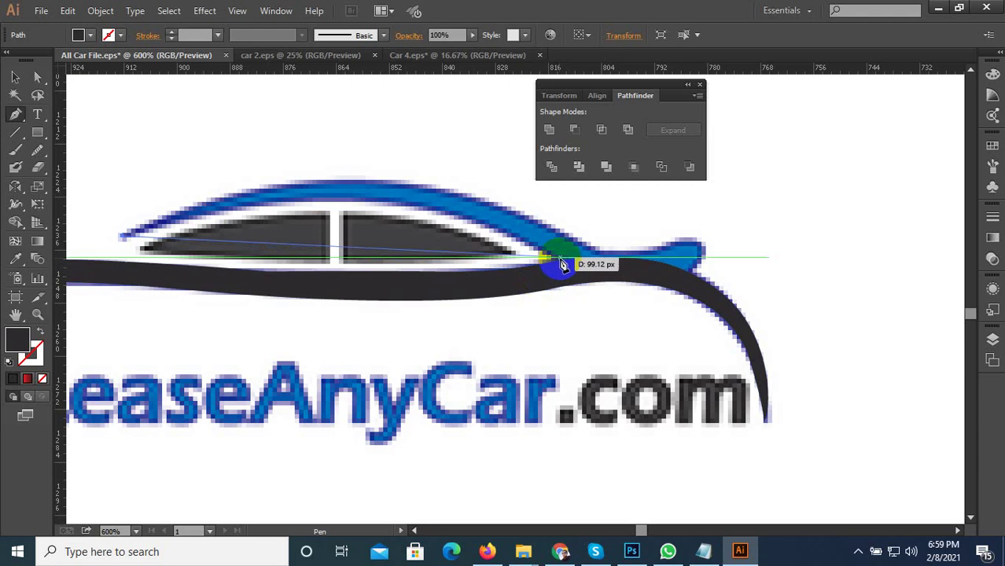
left_click_drag(563, 260, 607, 266)
scroll(606, 266, "up", 2)
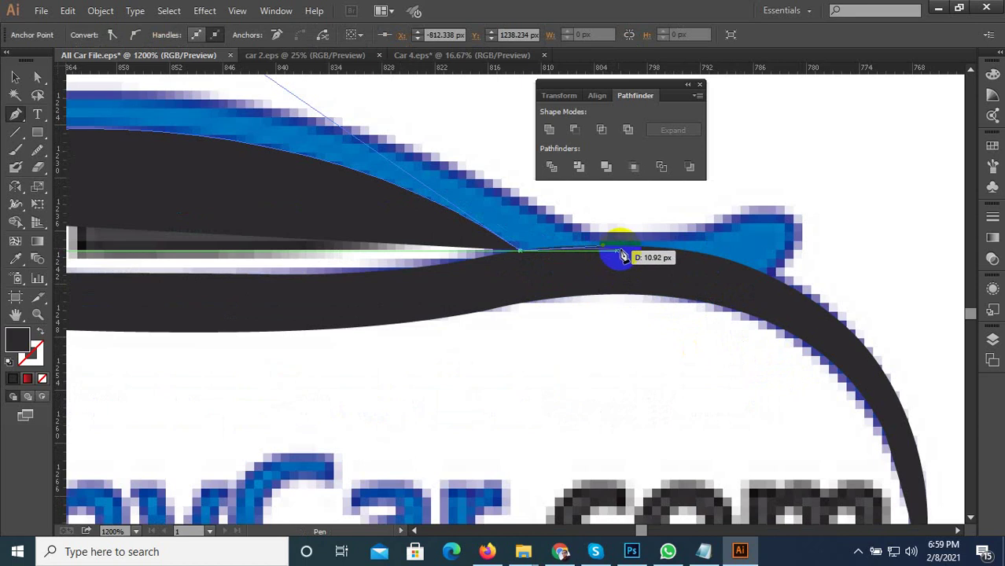
scroll(683, 264, "down", 2)
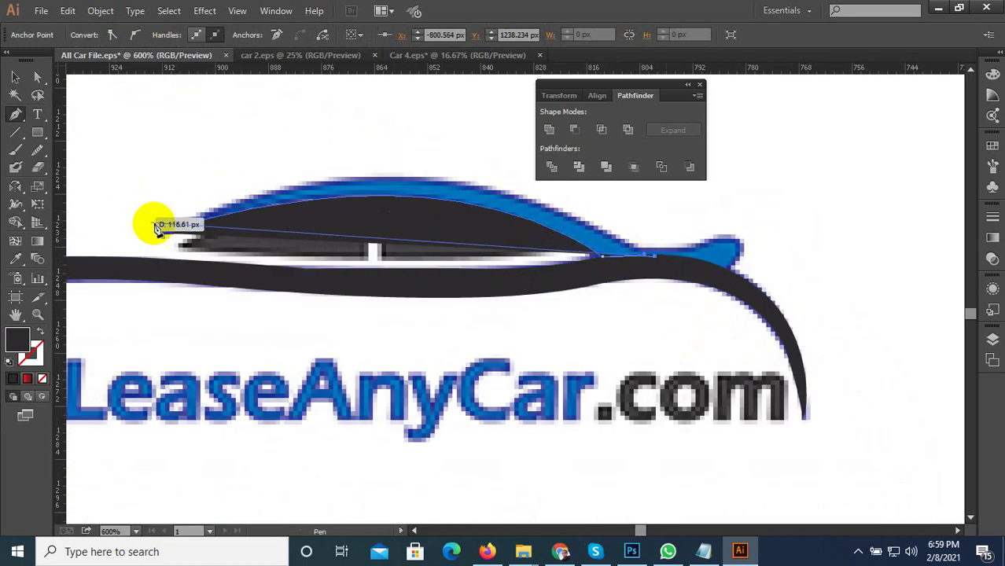
Step: Curve the path back along the roof's outer edge, close it at the front tip and deselect the roof shape
scroll(504, 228, "down", 4)
scroll(417, 189, "up", 3)
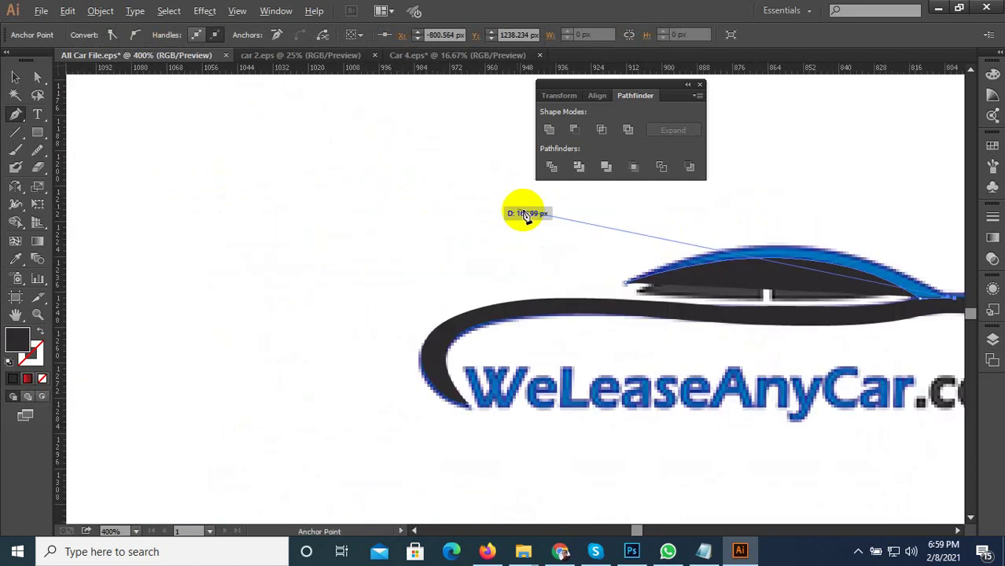
left_click_drag(625, 283, 456, 390)
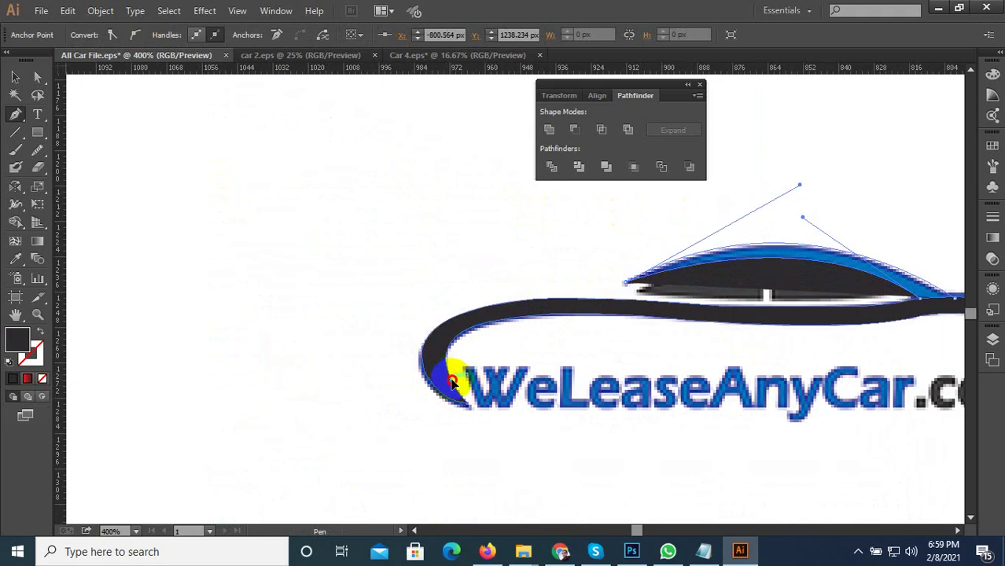
left_click_drag(452, 381, 450, 380)
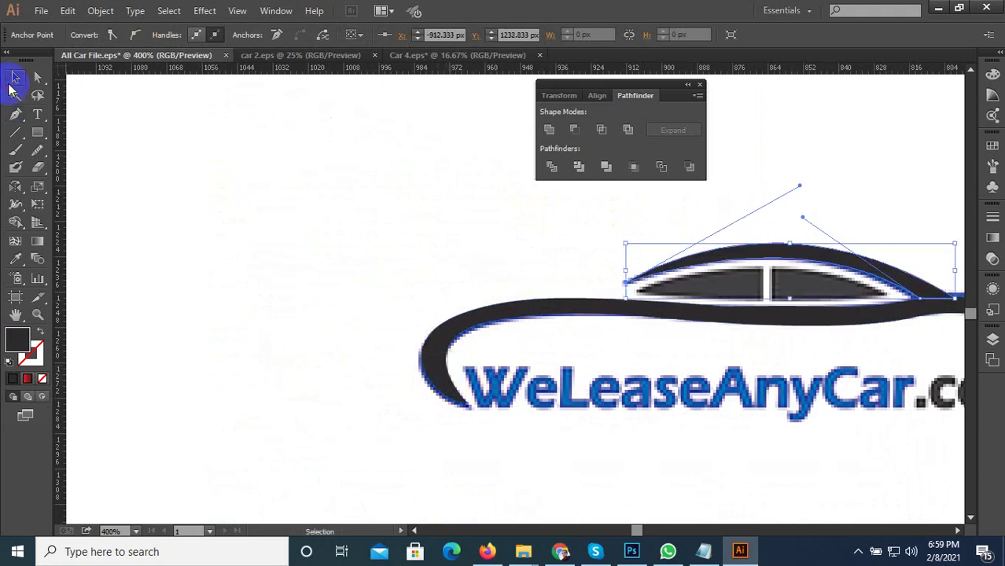
scroll(281, 287, "down", 3)
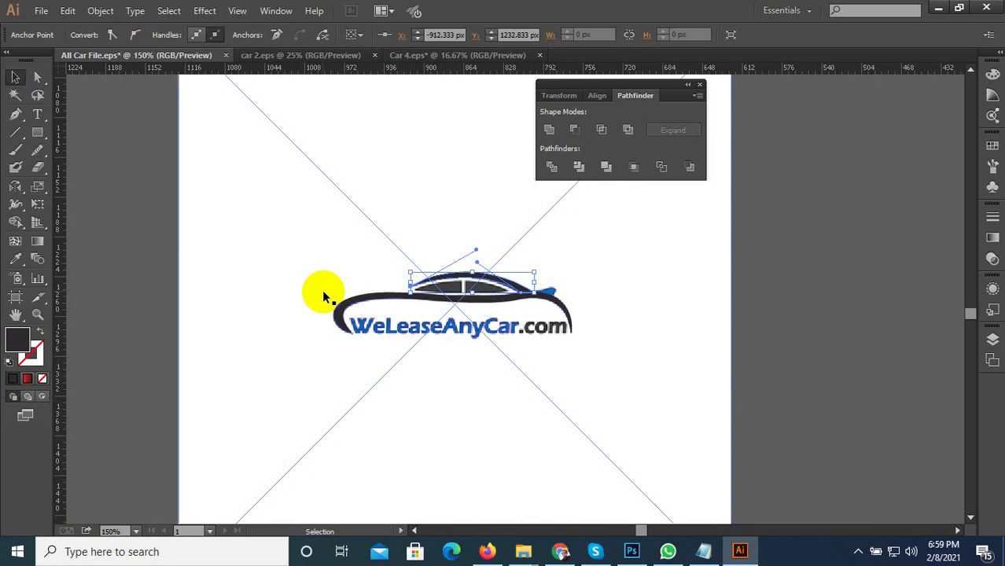
scroll(493, 269, "up", 2)
left_click(455, 229)
Step: Trace the front window as a closed Pen shape with a straight base and a curved upper edge
scroll(409, 305, "up", 2)
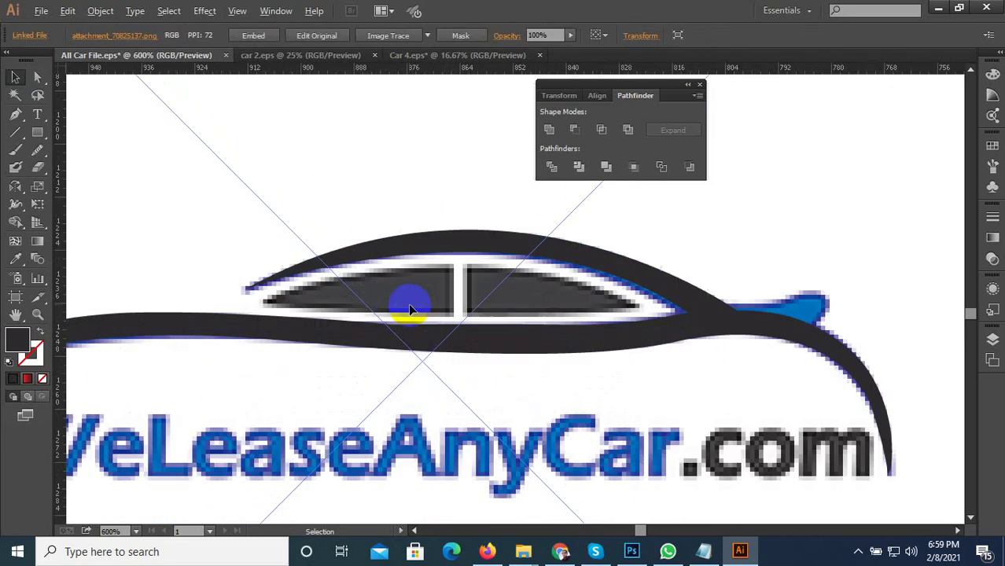
left_click(15, 114)
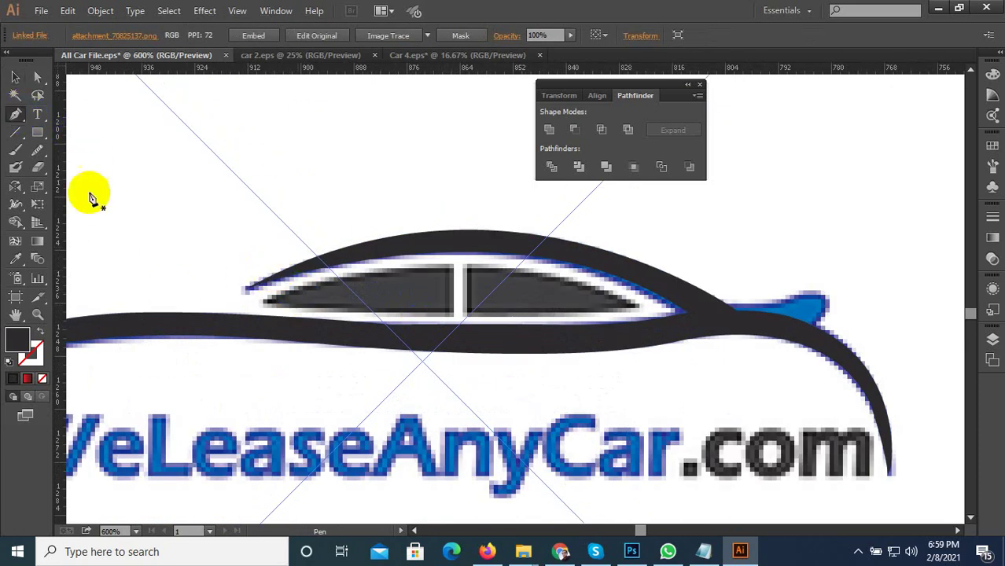
left_click(274, 308)
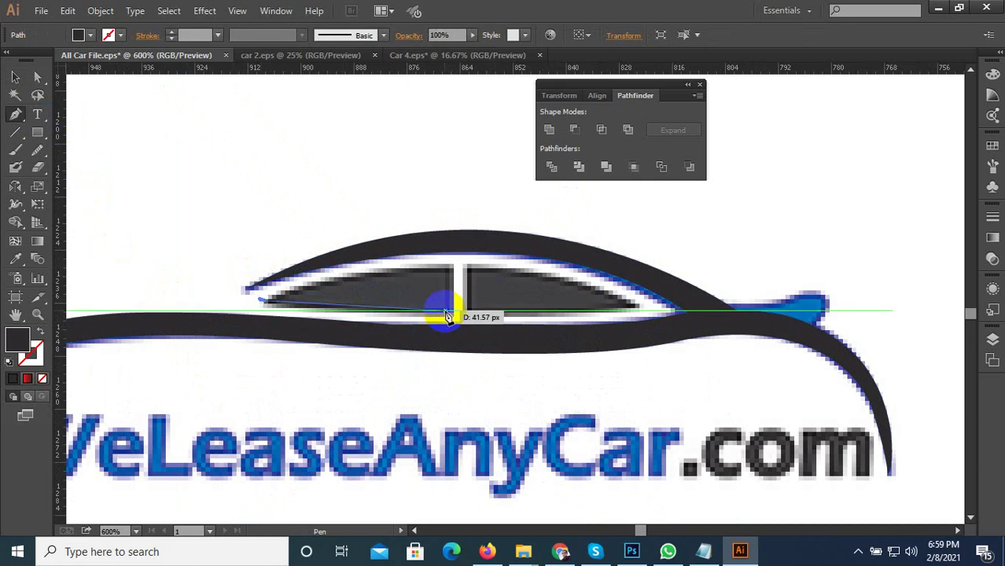
left_click_drag(454, 314, 270, 307)
left_click_drag(212, 330, 170, 334)
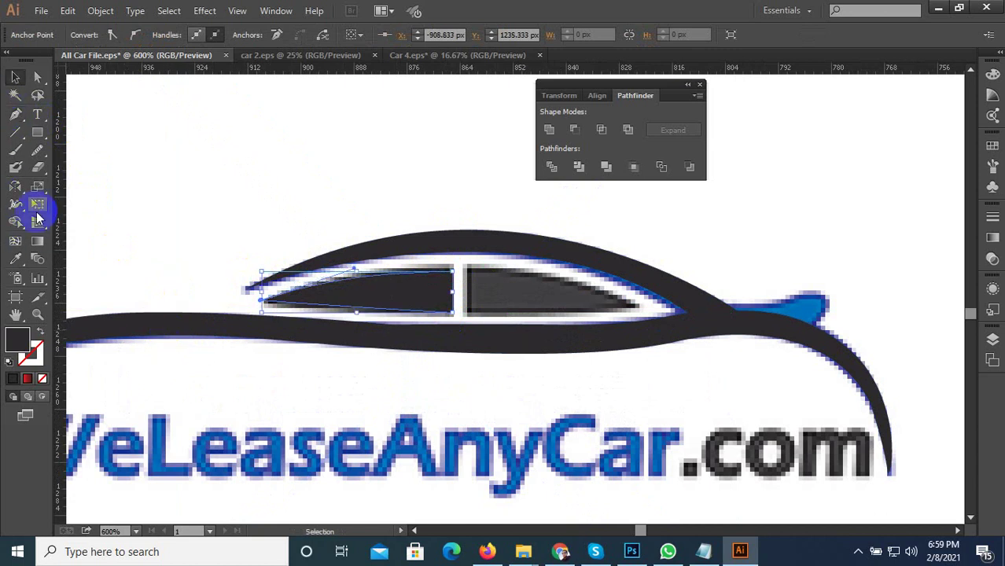
double_click(14, 196)
left_click(561, 354)
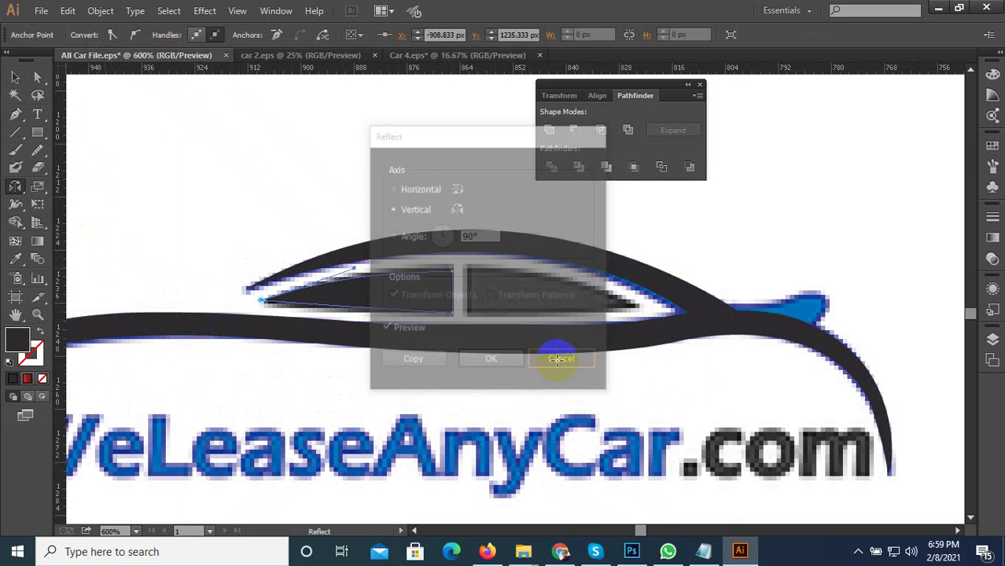
left_click(152, 249)
Step: Select the traced front window shape and create a copy reflected across the vertical axis
left_click(13, 76)
left_click(158, 124)
left_click(392, 287)
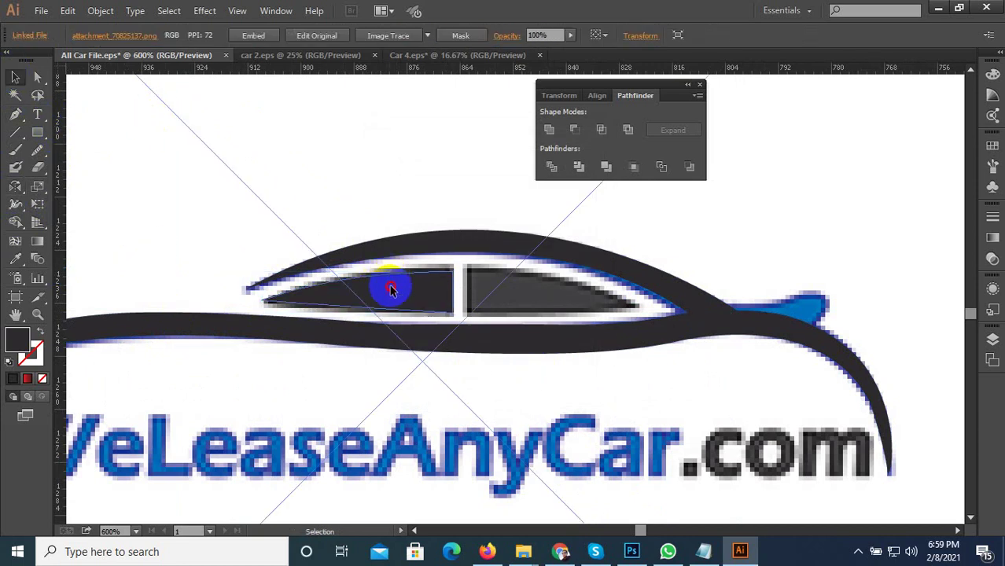
double_click(16, 188)
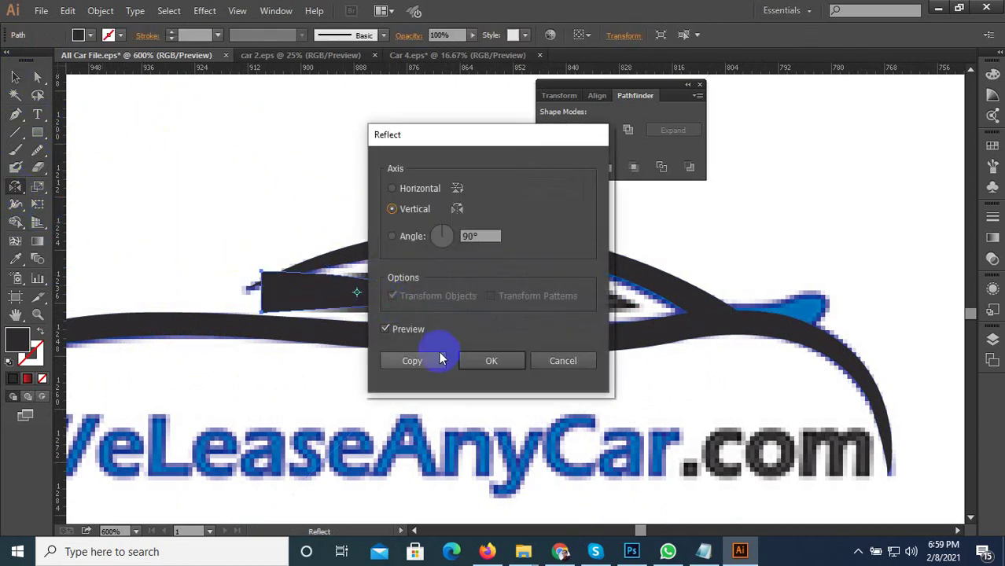
left_click(432, 358)
left_click(24, 78)
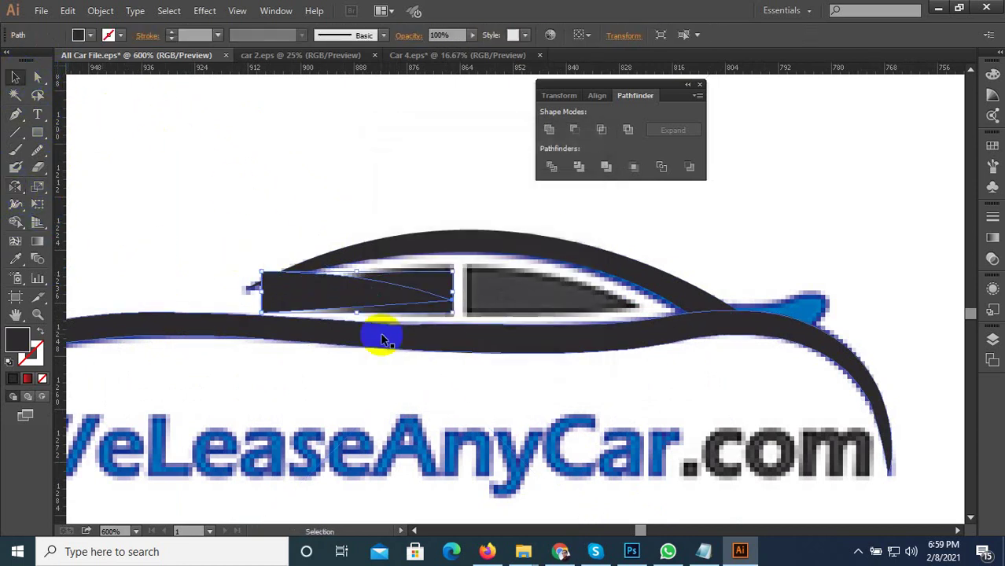
Step: Move the reflected window copy onto the rear window and narrow it to match the reference window's pointed end
left_click_drag(354, 292, 547, 295)
scroll(638, 293, "up", 2)
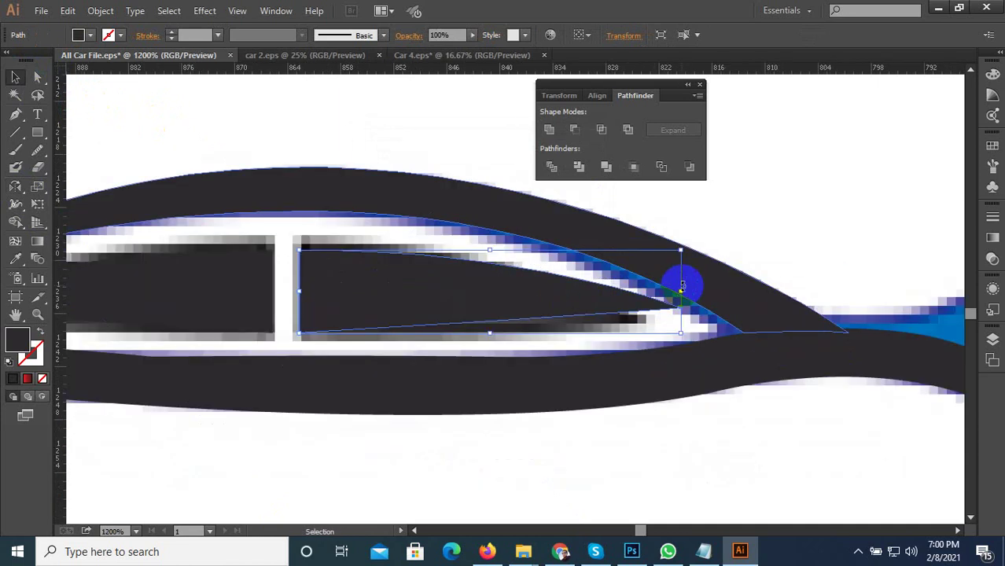
left_click_drag(683, 292, 628, 315)
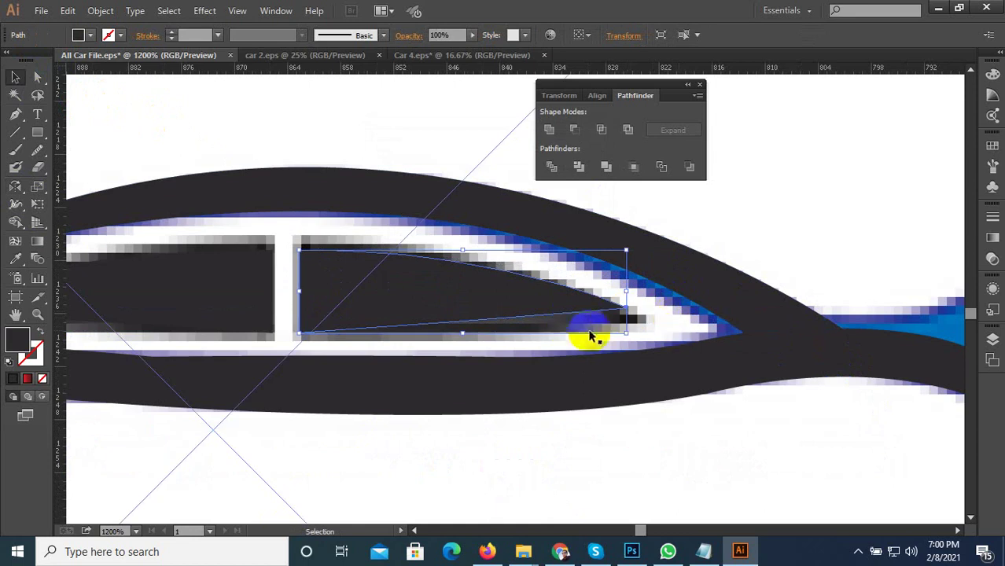
scroll(616, 338, "down", 2)
scroll(616, 338, "down", 7)
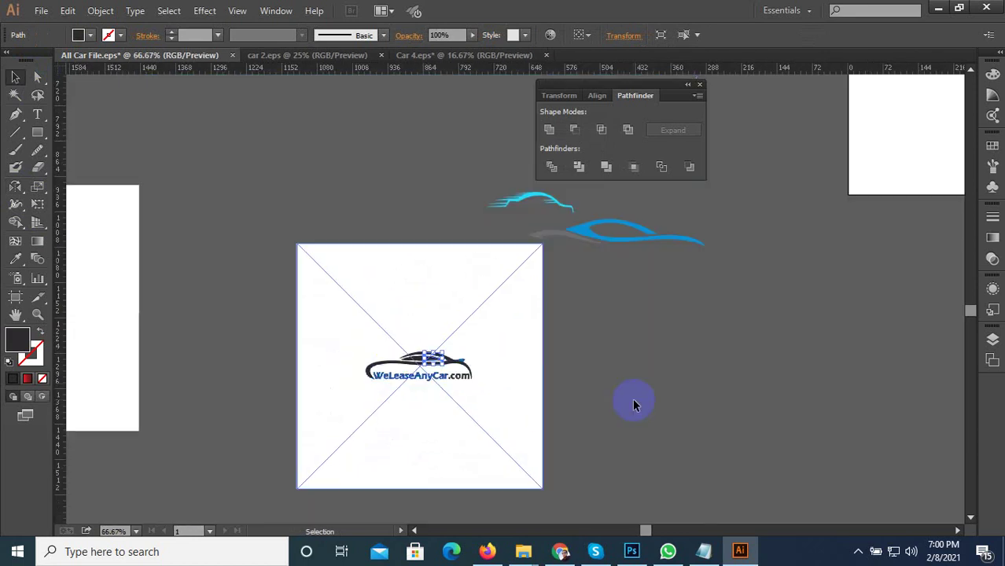
Step: Delete the WeLeaseAnyCar.com reference image from behind the traced car
left_click(491, 420)
left_click(486, 424)
key("Delete")
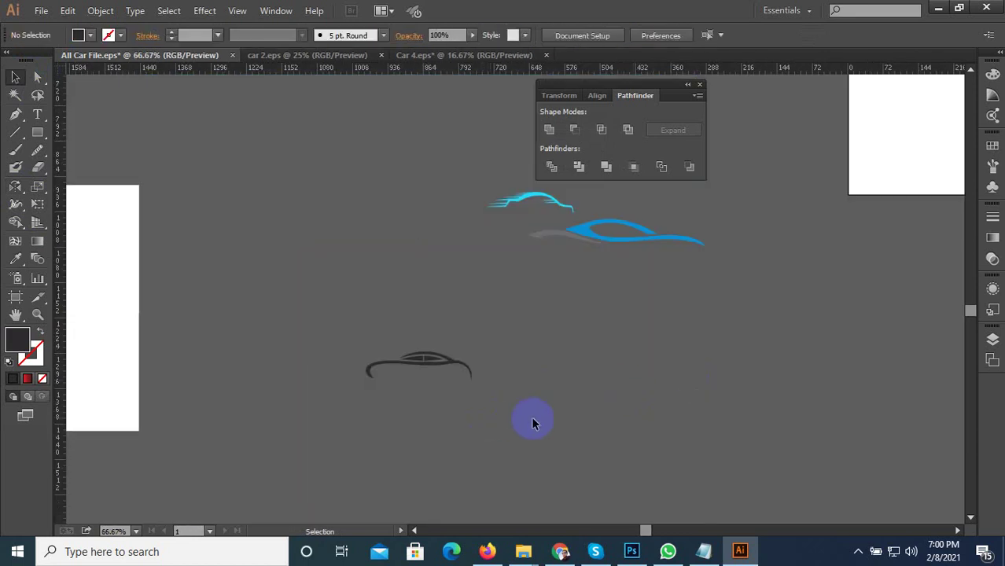
Step: Move all shapes of the traced black car up beside the cyan and blue traced cars and deselect them
left_click_drag(532, 418, 313, 323)
left_click_drag(404, 365, 733, 201)
left_click(531, 331)
left_click_drag(437, 361, 529, 358)
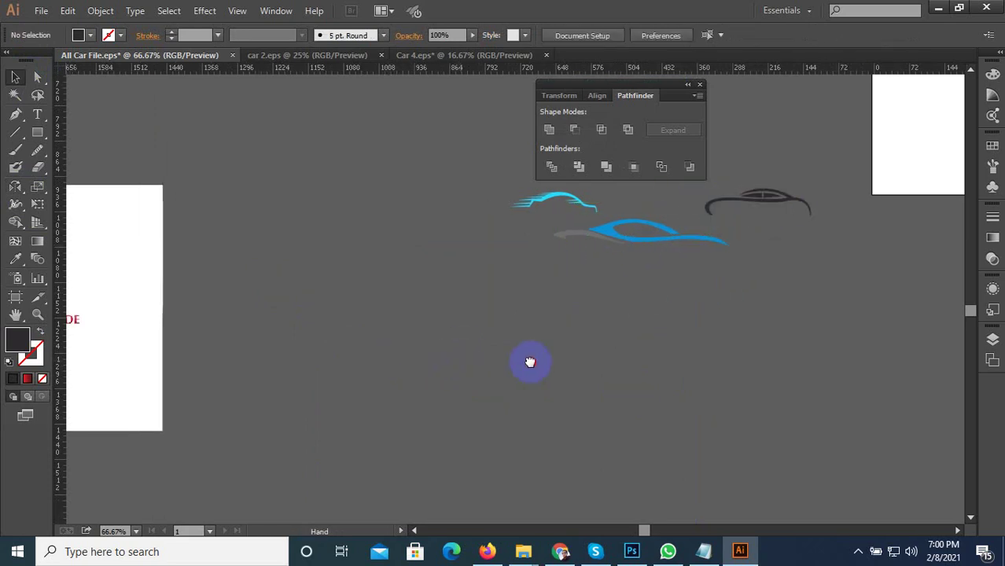
Step: Bring the FIND MY RIDE image with the red car into the work area, inspect it closely and delete it
left_click_drag(312, 329, 559, 348)
scroll(505, 290, "up", 2)
scroll(480, 406, "up", 4)
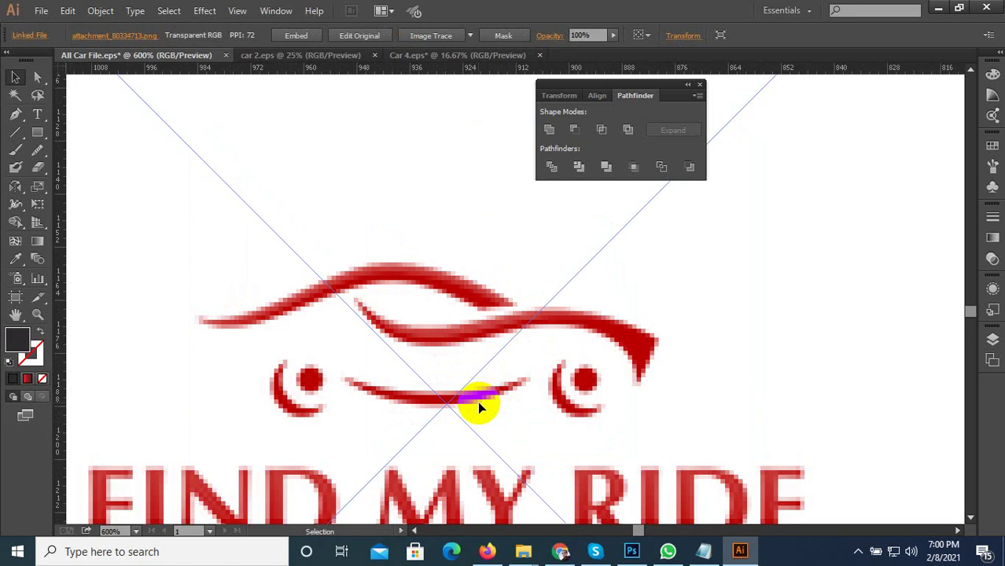
scroll(478, 400, "down", 2)
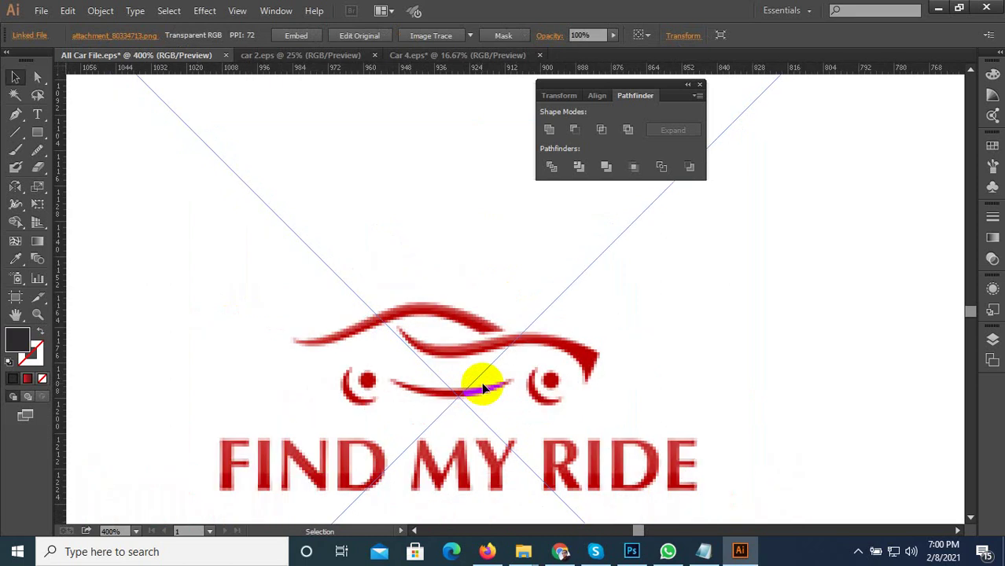
key("Delete")
Step: Pull out the FIND MY RIDE images with the map-pin and steering-wheel logos in turn and delete both
scroll(517, 443, "down", 3)
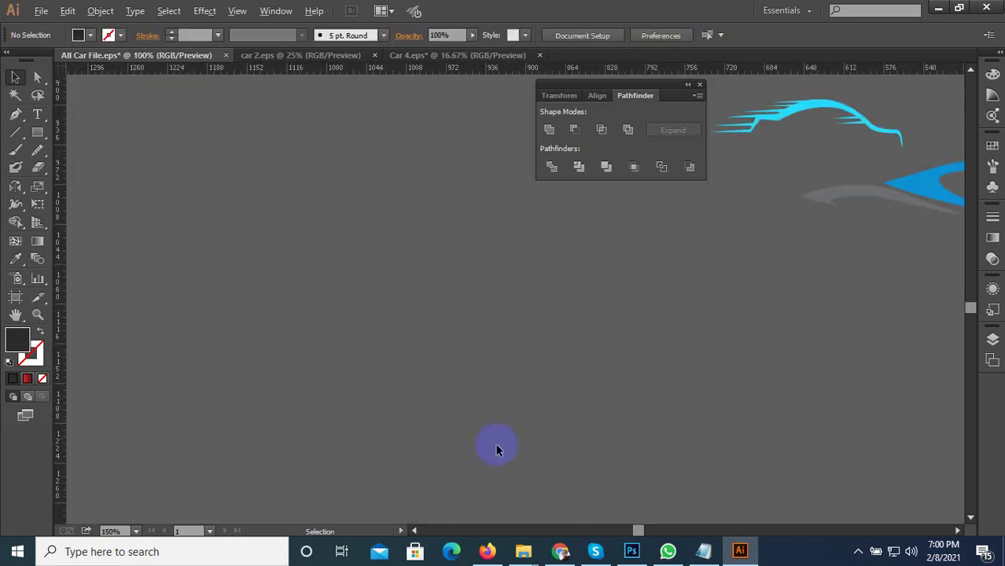
scroll(496, 450, "down", 3)
left_click_drag(234, 433, 533, 470)
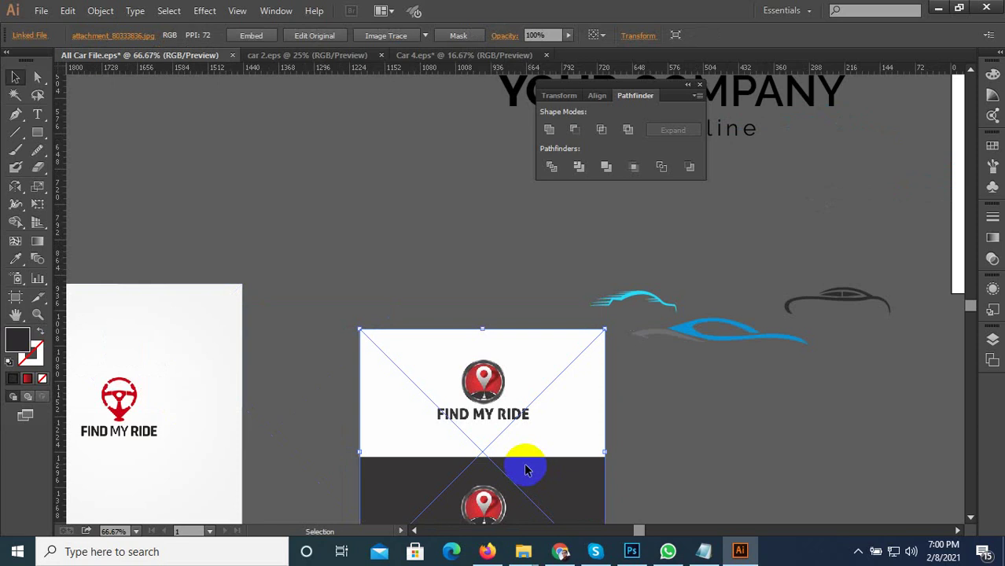
key("Delete")
left_click_drag(173, 418, 579, 404)
key("Delete")
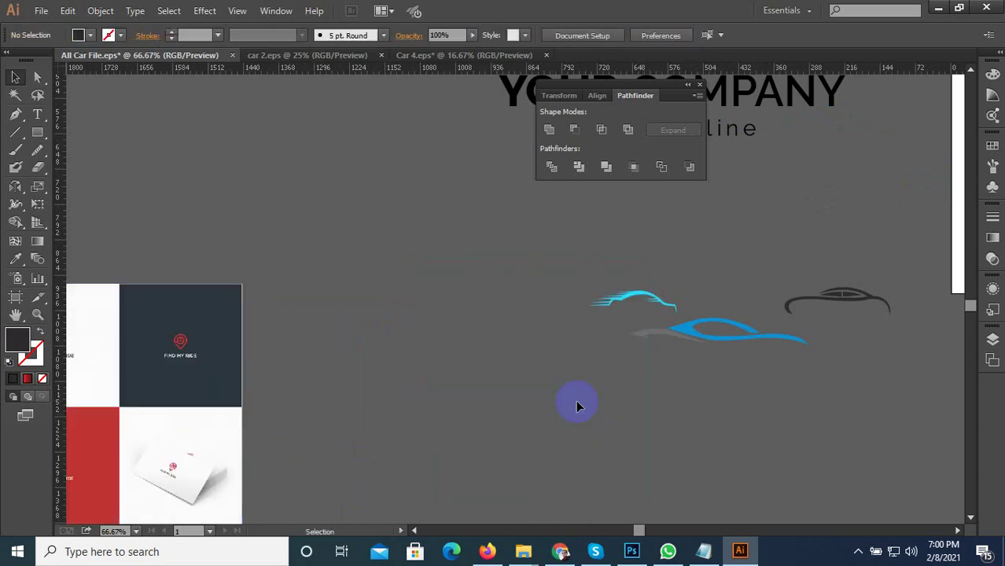
Step: Bring the four-panel FIND MY RIDE image into the work area, inspect it and delete it
left_click_drag(139, 352, 435, 410)
scroll(437, 409, "up", 2)
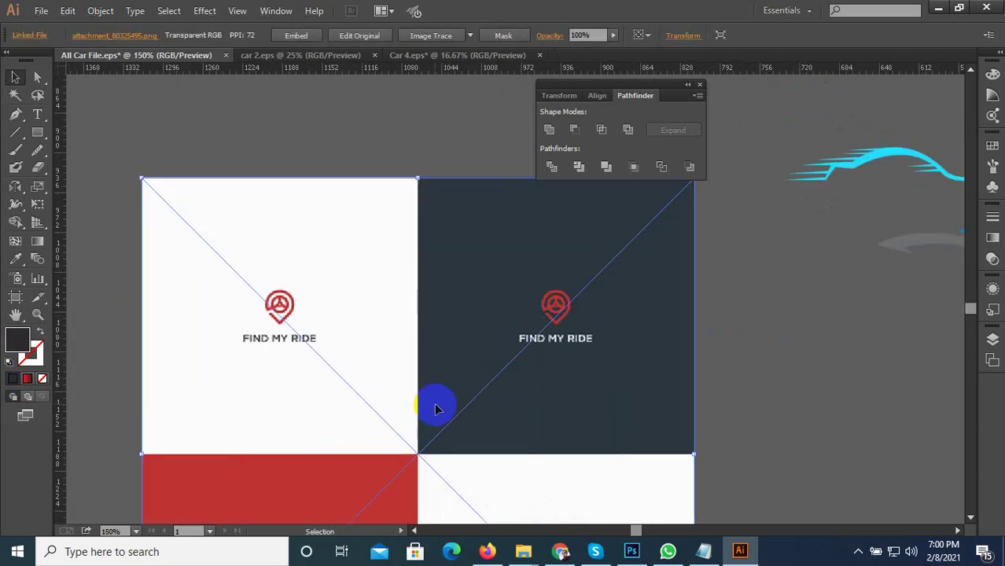
scroll(438, 409, "down", 3)
key("Delete")
Step: Move the DMC MOTORS reference image with the sports car silhouette into the empty work area
left_click_drag(297, 404, 543, 405)
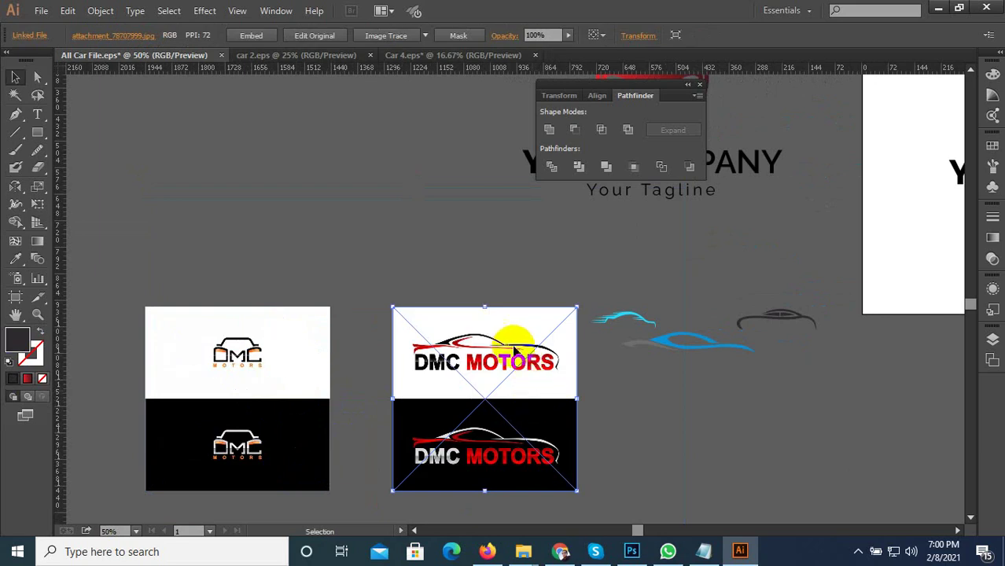
scroll(513, 347, "up", 3)
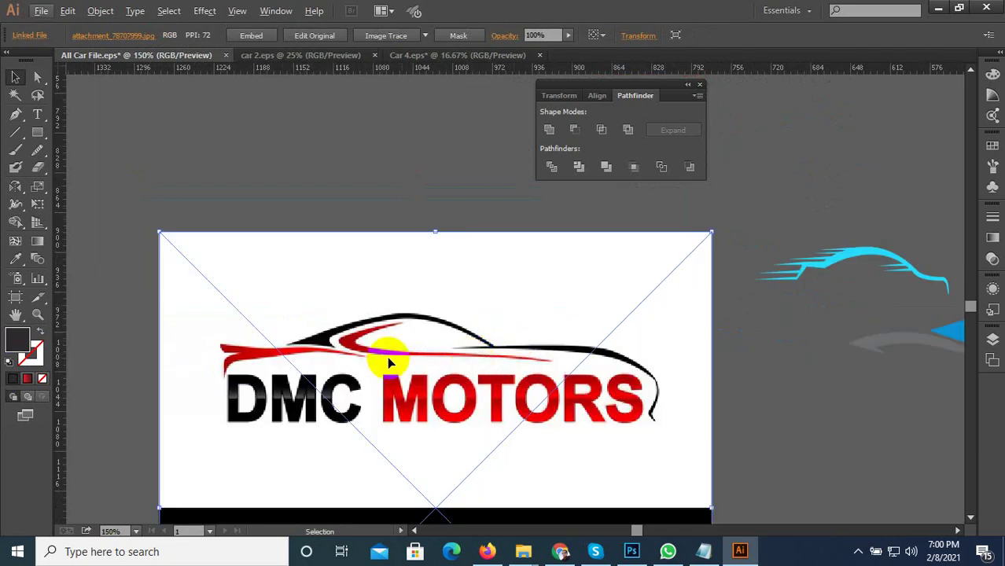
scroll(225, 350, "up", 3)
scroll(232, 367, "down", 1)
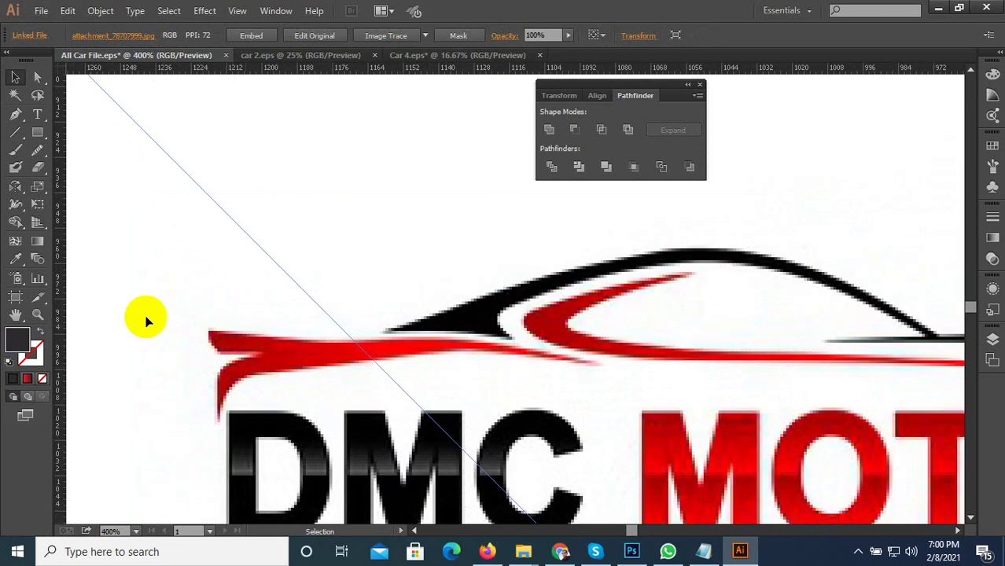
Step: Start a Pen path at the upper tip of the red tail shape and curve it along the upper edge to the pointed end
left_click(15, 114)
left_click(208, 330)
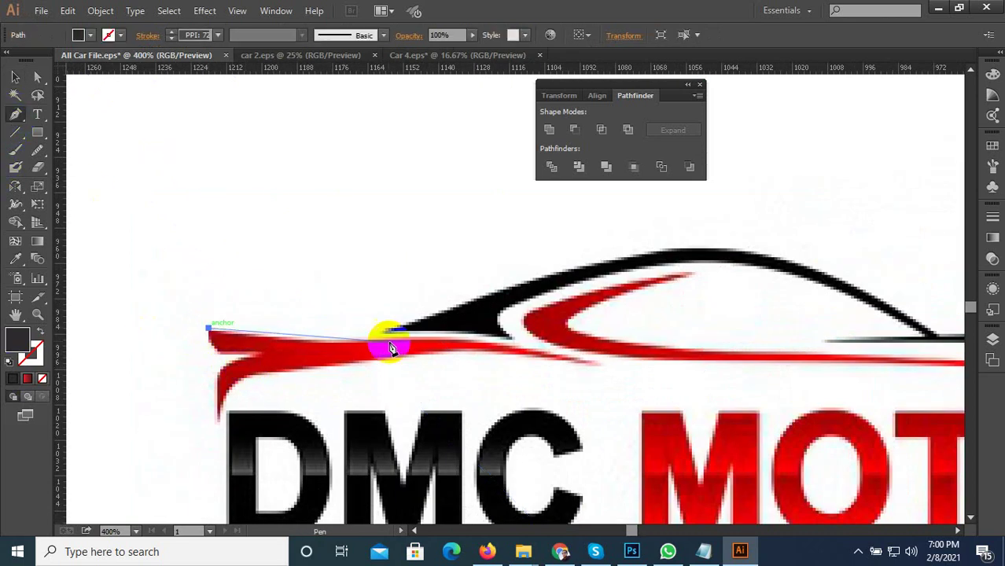
left_click(327, 343)
scroll(440, 346, "up", 1)
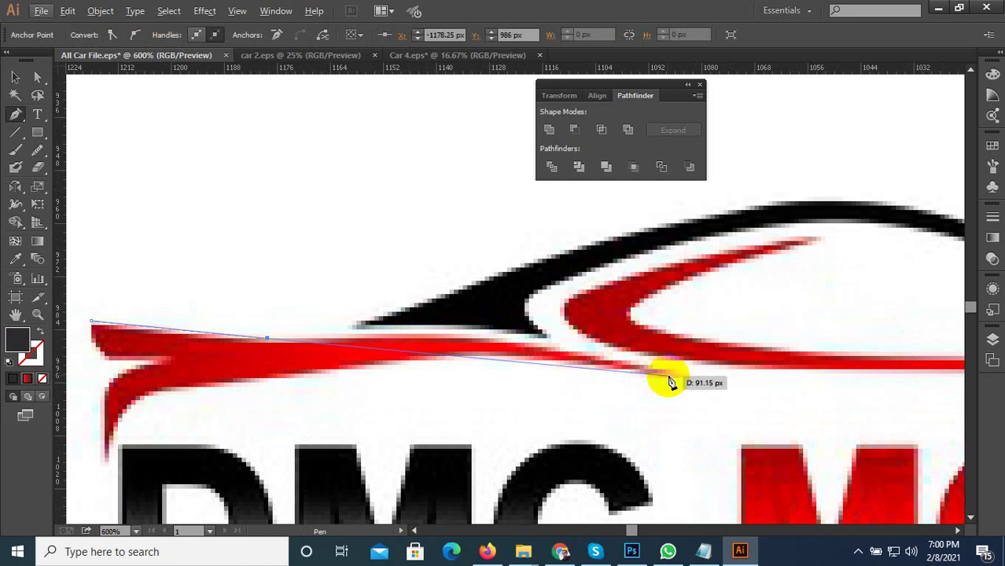
left_click_drag(669, 376, 817, 440)
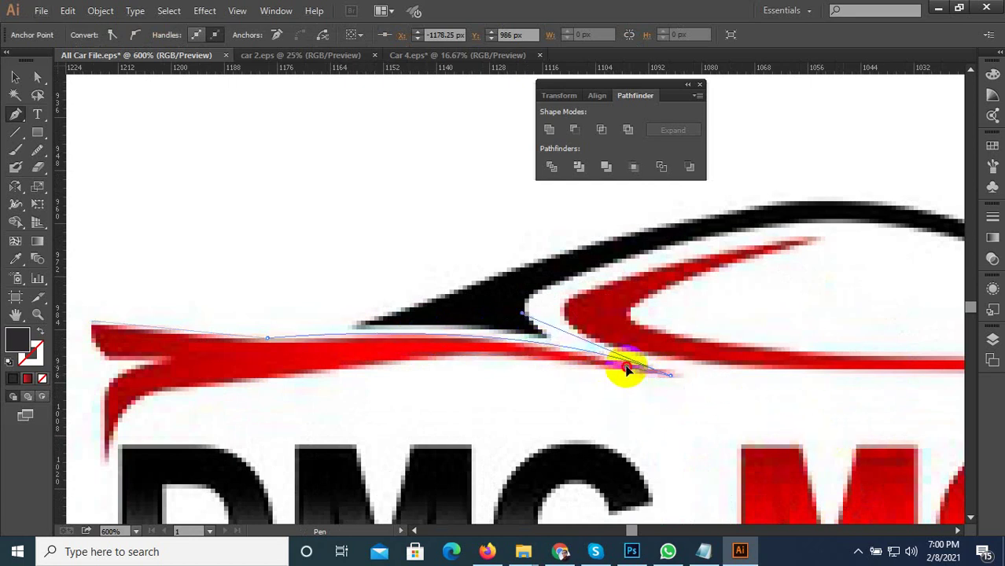
Step: Continue the path back along the red shape's lower edge, displaying it as an unfilled outline, and place an anchor before the hook
left_click_drag(398, 359, 318, 377)
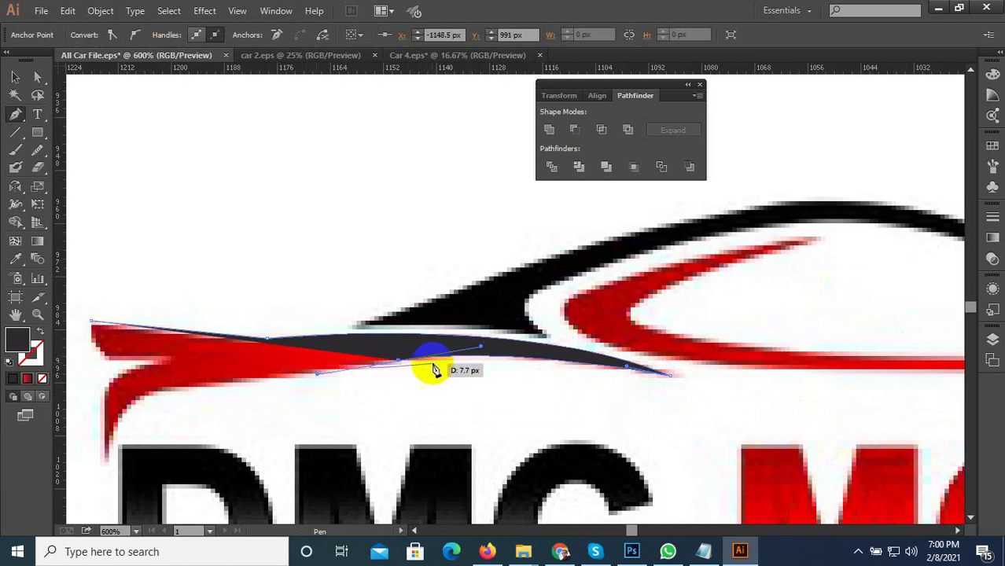
left_click(399, 361)
mouse_move(108, 343)
left_mouse_down()
mouse_move(51, 339)
mouse_move(132, 385)
mouse_move(55, 343)
mouse_move(228, 386)
mouse_move(218, 384)
left_mouse_up()
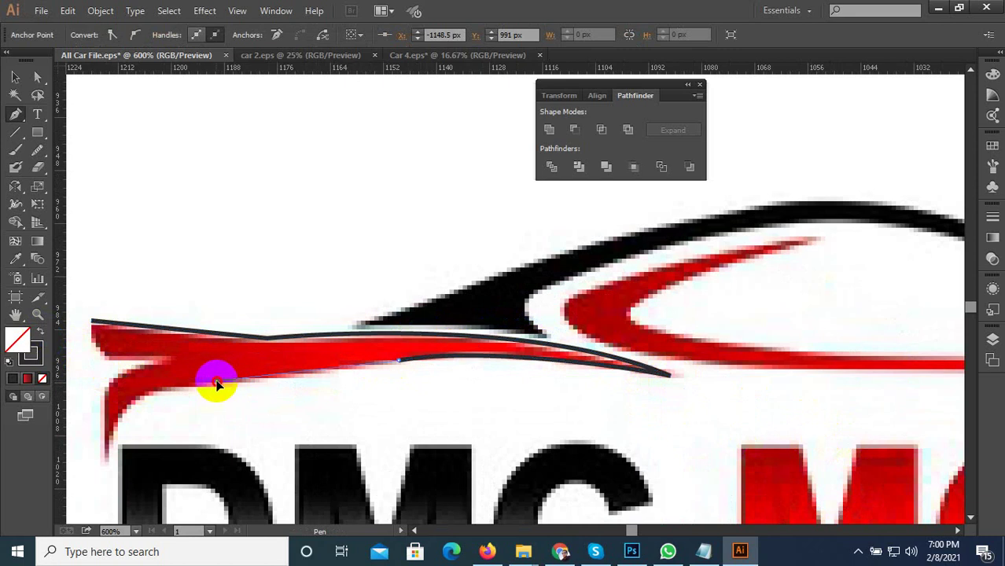
left_click(217, 383)
scroll(484, 366, "down", 1)
scroll(305, 379, "up", 2)
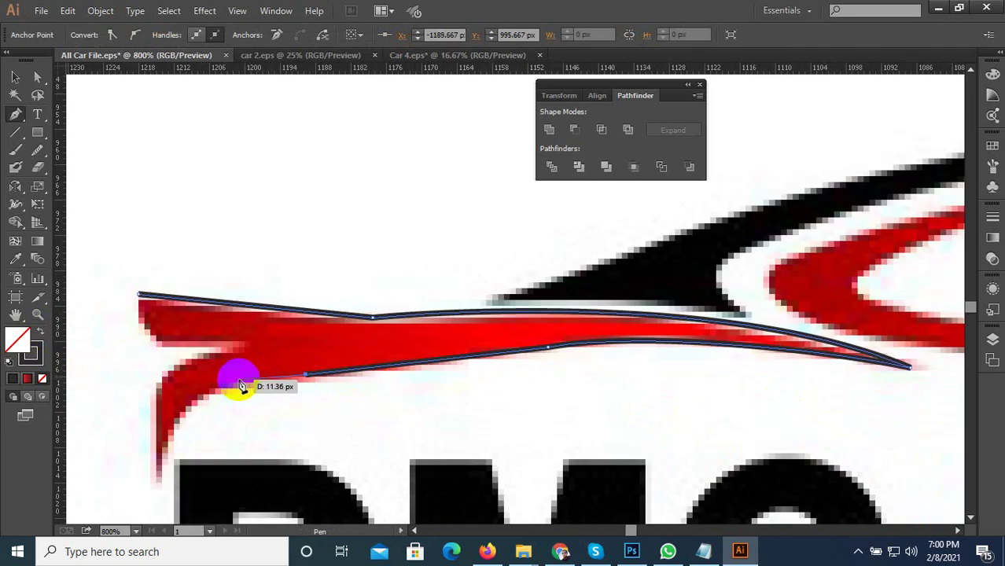
Step: Trace the tail's downward hook and inner notch, and close the path at its starting tip
scroll(235, 386, "down", 3)
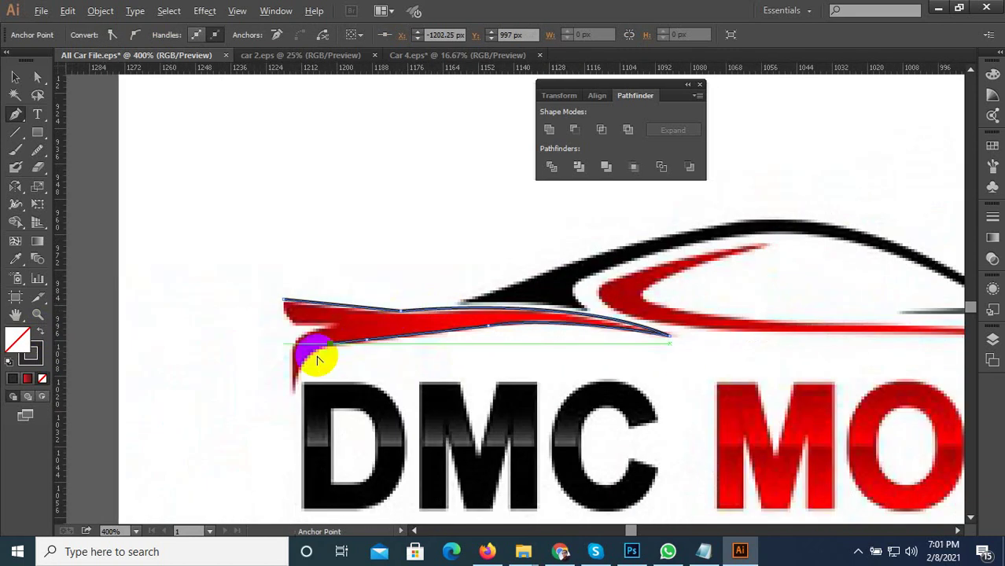
scroll(289, 415, "up", 3)
left_click_drag(274, 419, 266, 387)
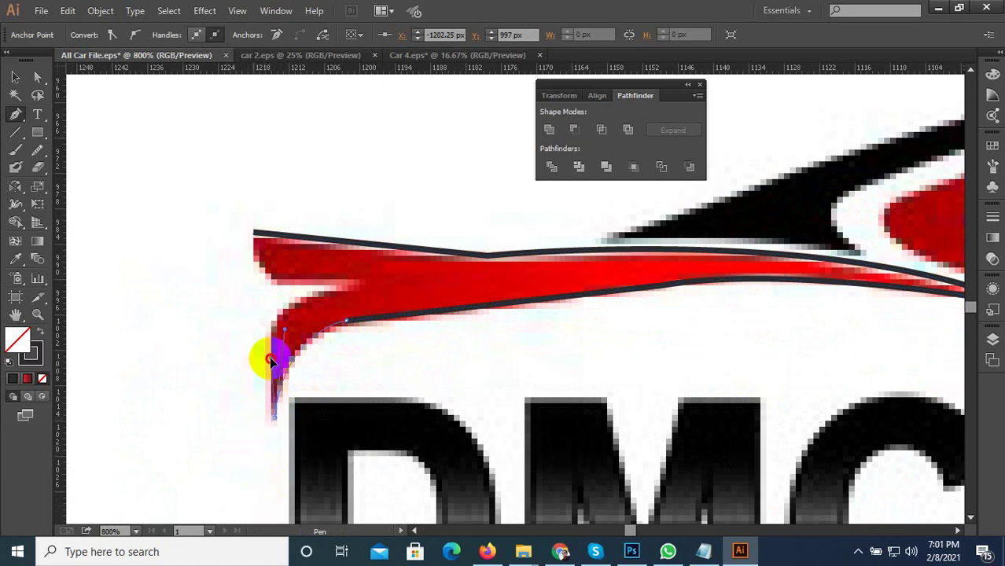
left_click_drag(270, 360, 360, 287)
left_click_drag(453, 281, 323, 286)
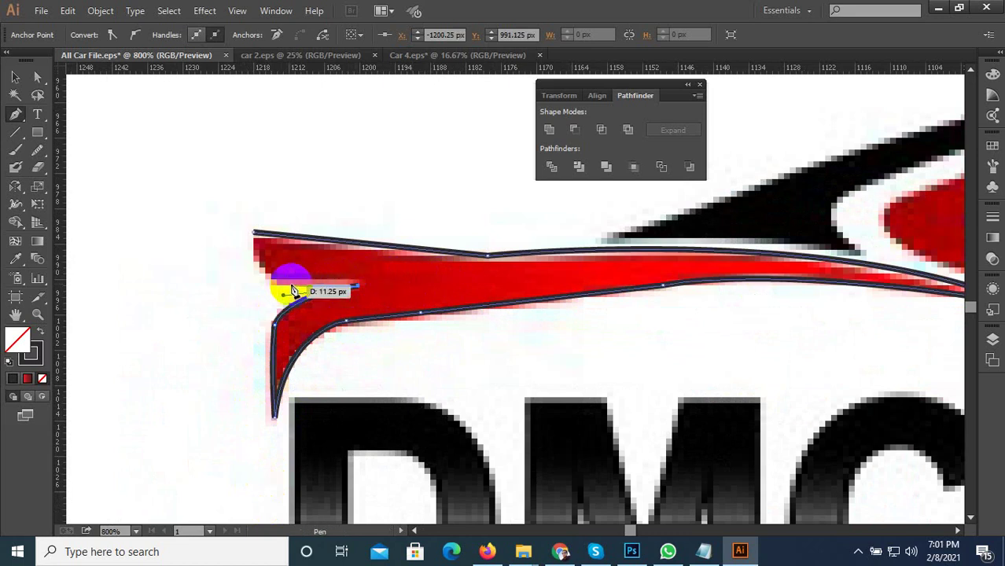
left_click(282, 285)
scroll(278, 284, "up", 2)
left_click(232, 176)
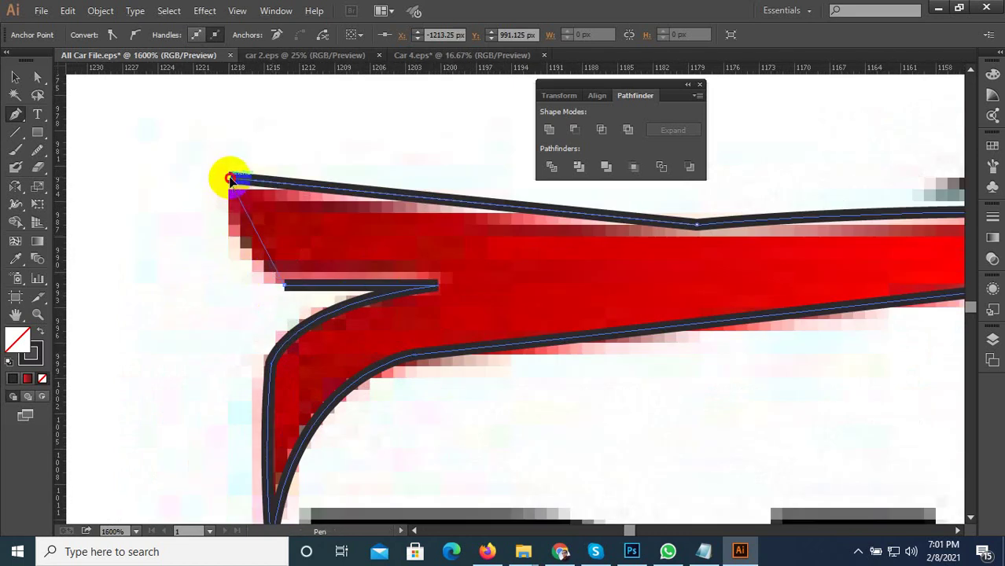
Step: Fill the closed tail shape with the red sampled from the reference image
scroll(240, 335, "down", 3)
left_click(16, 247)
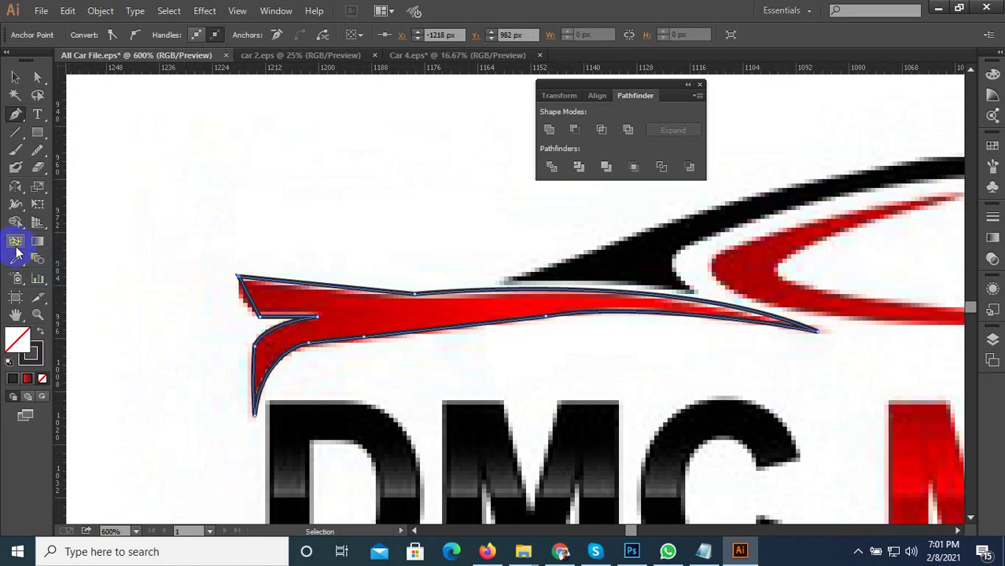
left_click(366, 310)
scroll(352, 314, "down", 5)
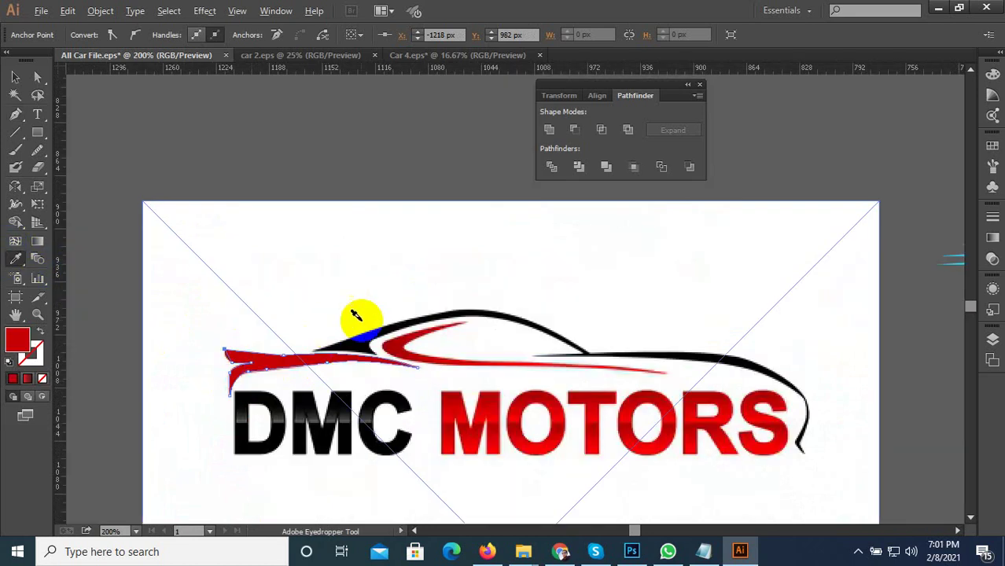
Step: Start a new Pen path at the pointed tip of the black roof shape and curve it along the base to the lower corner
scroll(470, 378, "up", 4)
left_click(4, 168)
left_click(16, 114)
scroll(278, 399, "up", 3)
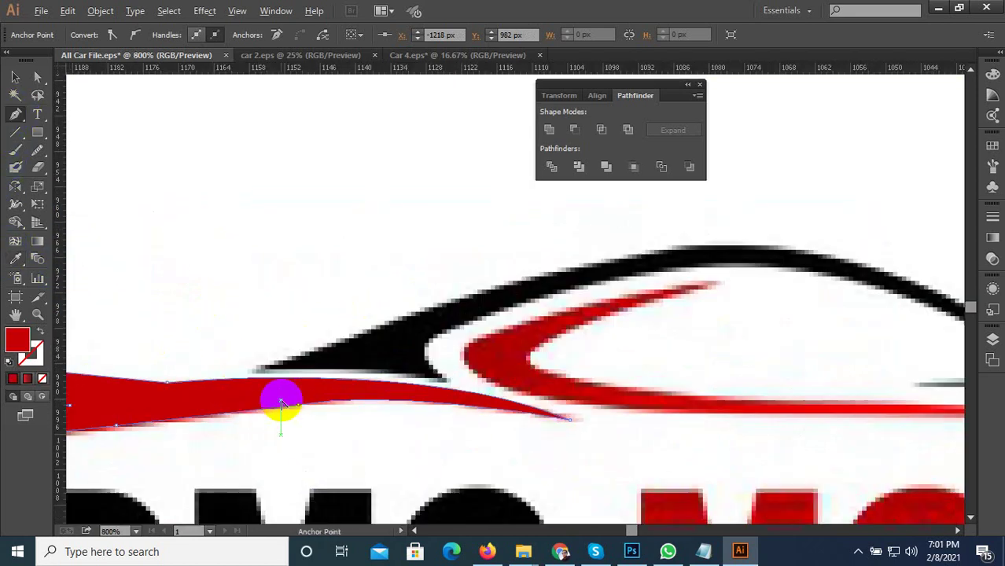
left_click_drag(244, 355, 490, 352)
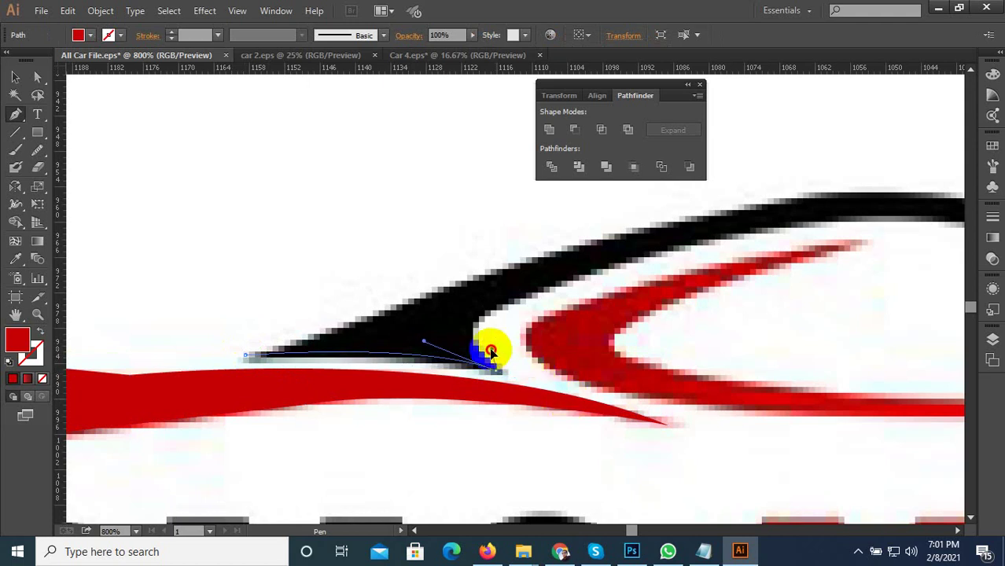
Step: Trace the concave notch above the black shape's lower corner up to the start of the roof's inner edge
scroll(442, 367, "down", 2)
scroll(529, 348, "up", 3)
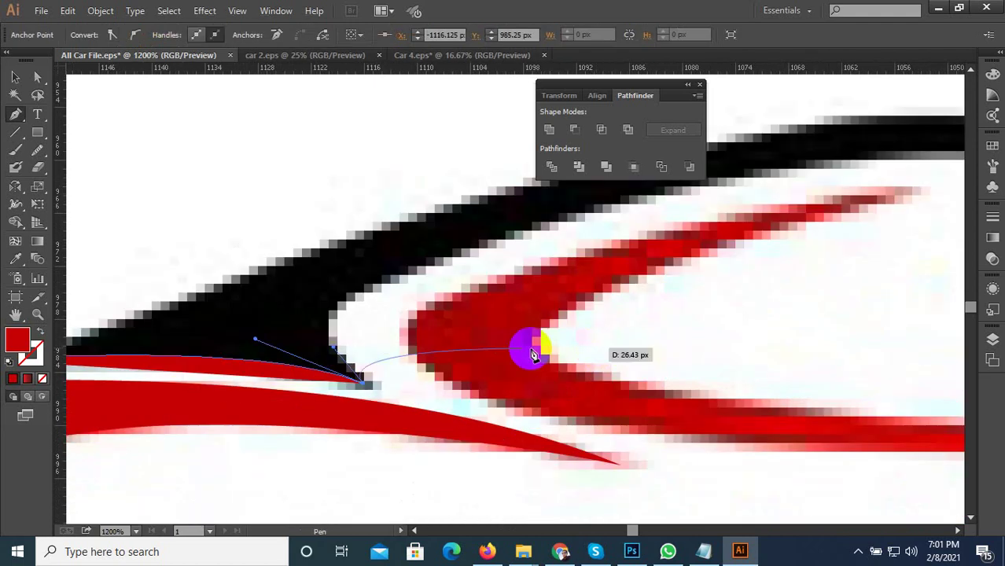
left_click(329, 340)
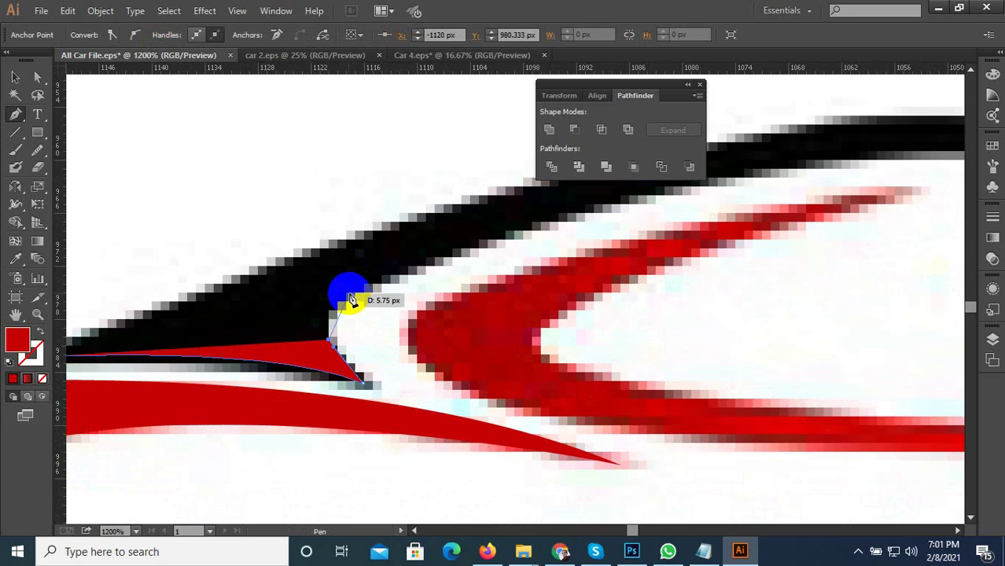
left_click_drag(349, 292, 395, 270)
Step: Curve the path along the roof's inner edge over the crest to the far end and add an anchor across that end
scroll(150, 344, "down", 2)
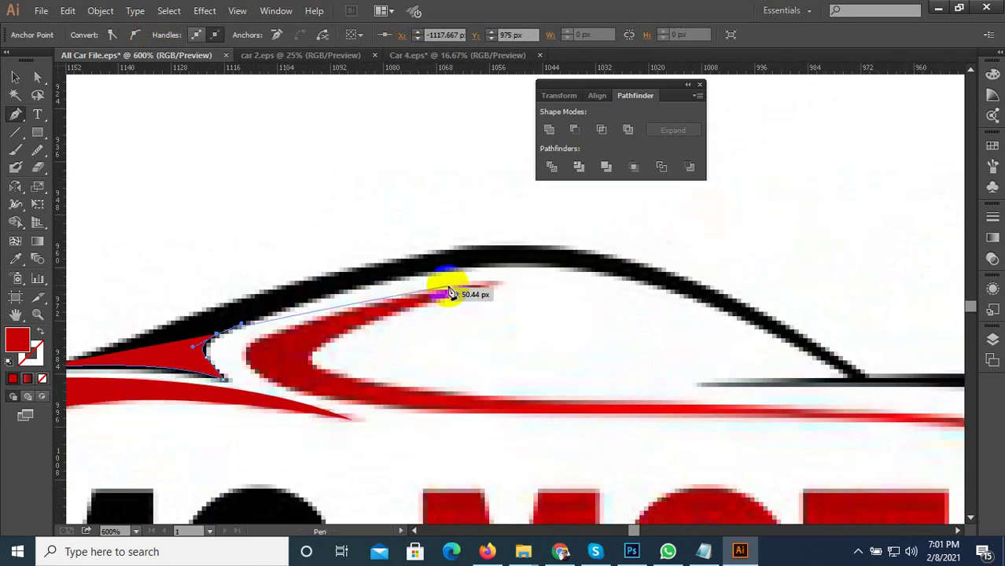
left_click_drag(548, 270, 665, 285)
left_click(545, 275)
scroll(414, 247, "down", 2)
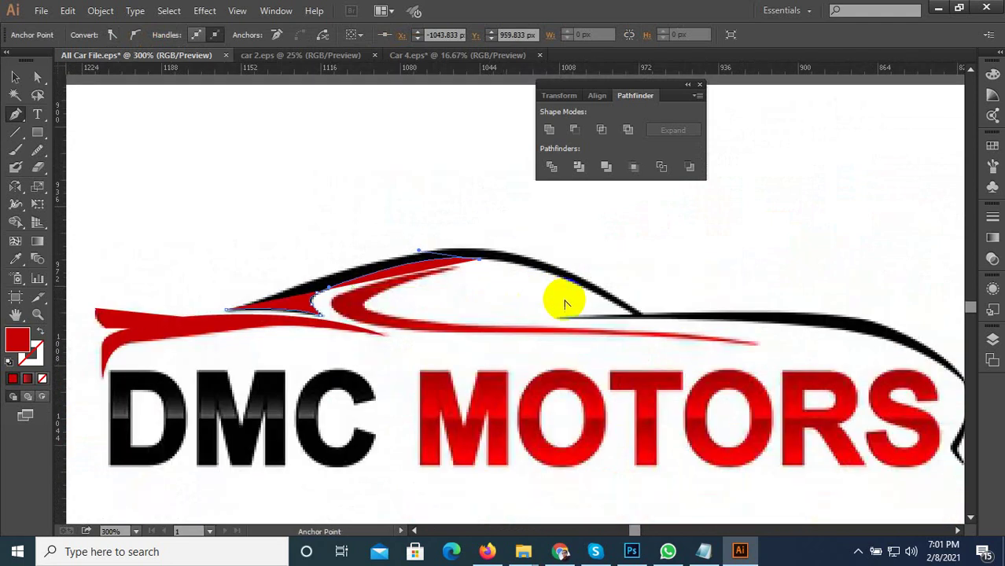
scroll(637, 321, "up", 2)
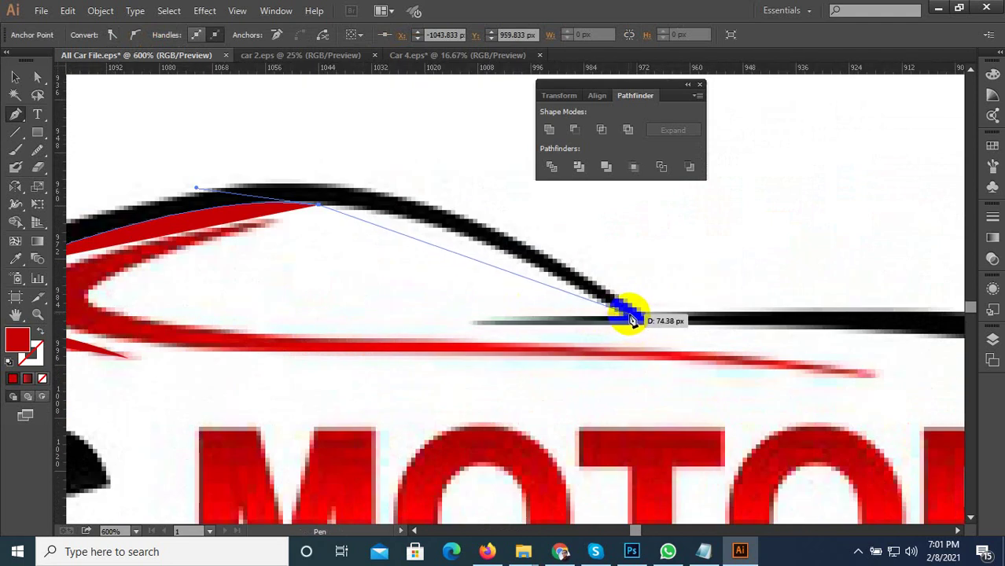
left_click_drag(634, 315, 802, 422)
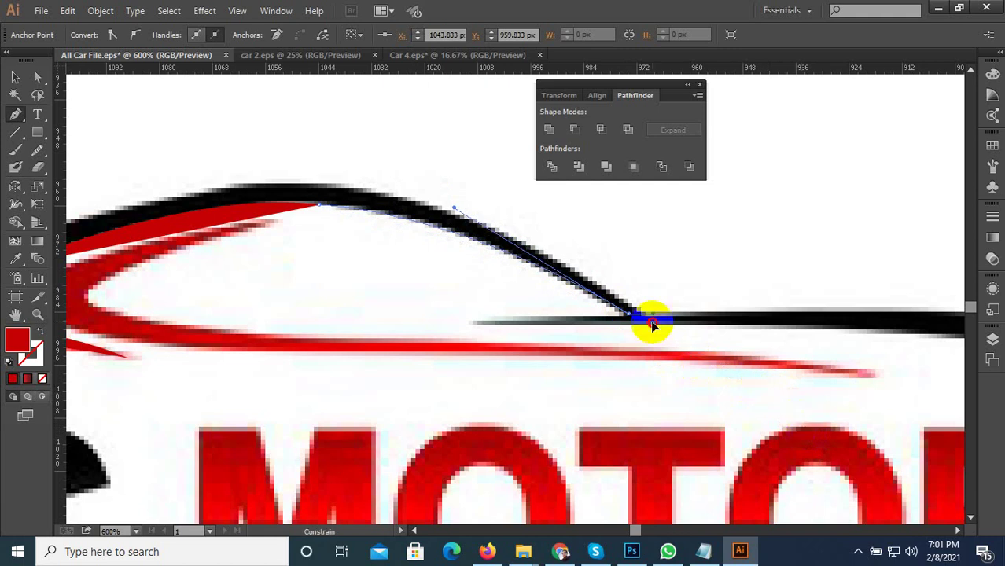
left_click_drag(645, 320, 645, 319)
left_click(650, 319)
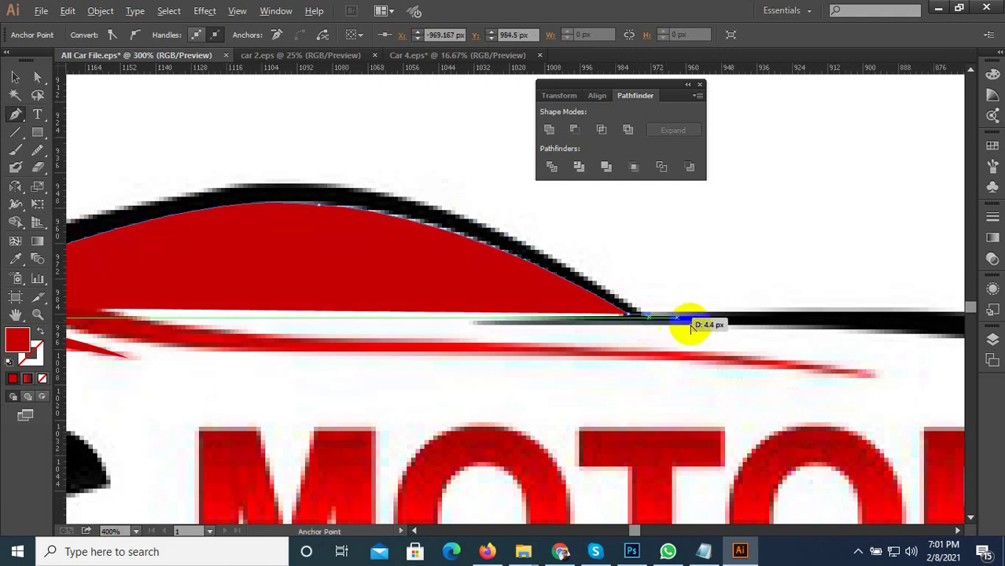
Step: Trace the roof's outer edge back over the crest and close the path at the shape's pointed tip
scroll(681, 318, "down", 2)
scroll(449, 252, "up", 1)
left_click_drag(449, 252, 300, 273)
left_click(449, 252)
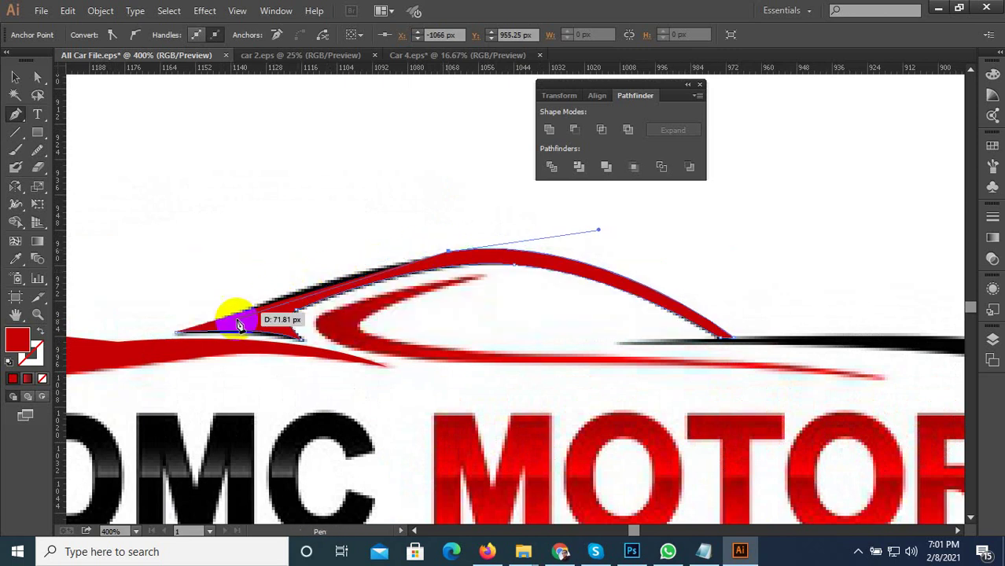
scroll(688, 264, "down", 2)
scroll(389, 287, "up", 1)
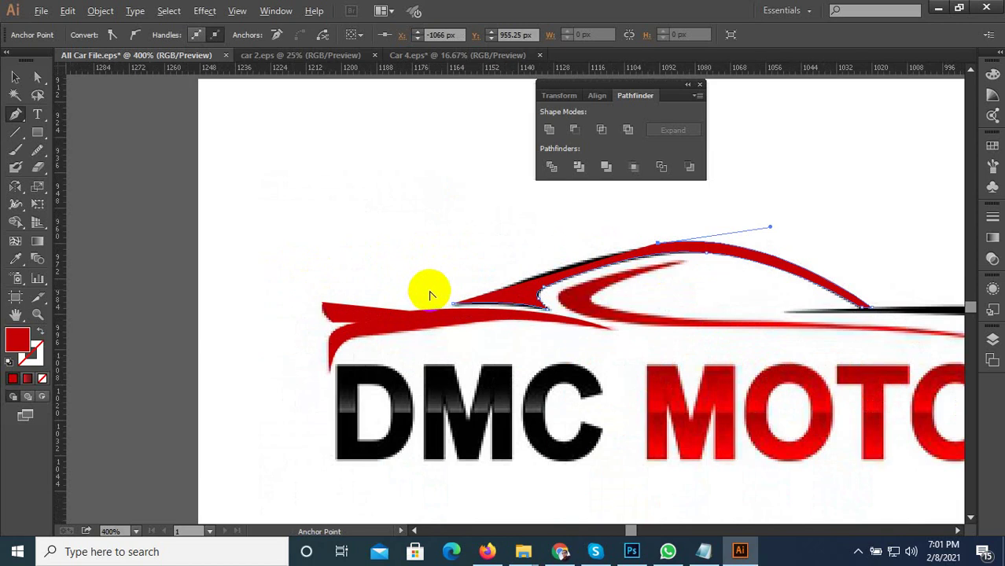
scroll(430, 292, "up", 1)
left_click_drag(464, 315, 317, 375)
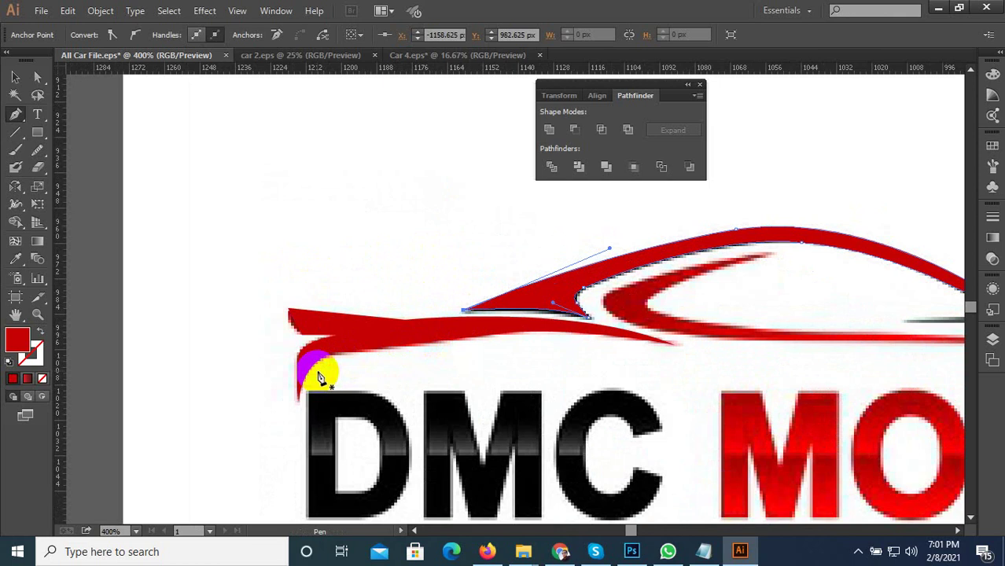
scroll(486, 332, "up", 3)
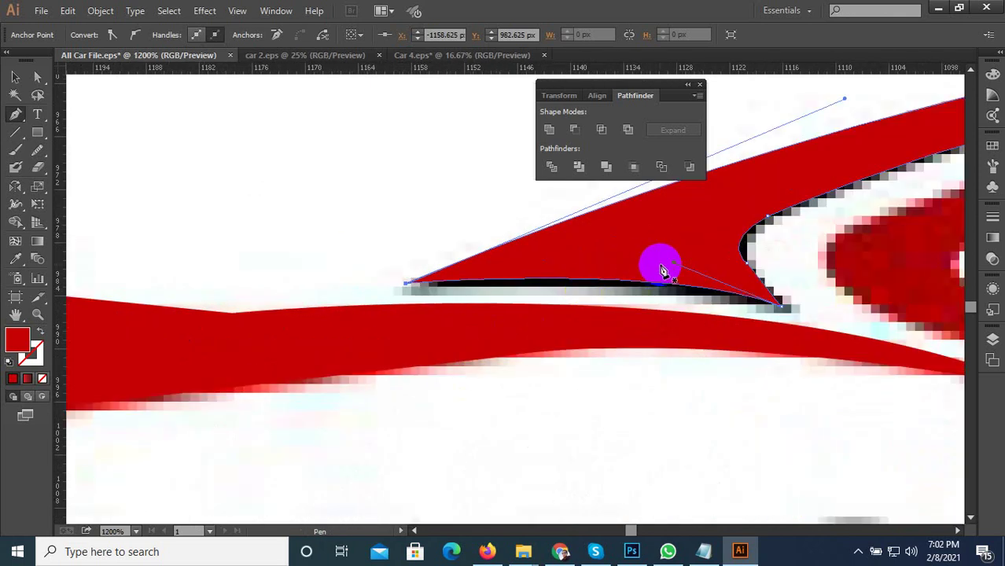
left_click_drag(672, 265, 662, 272)
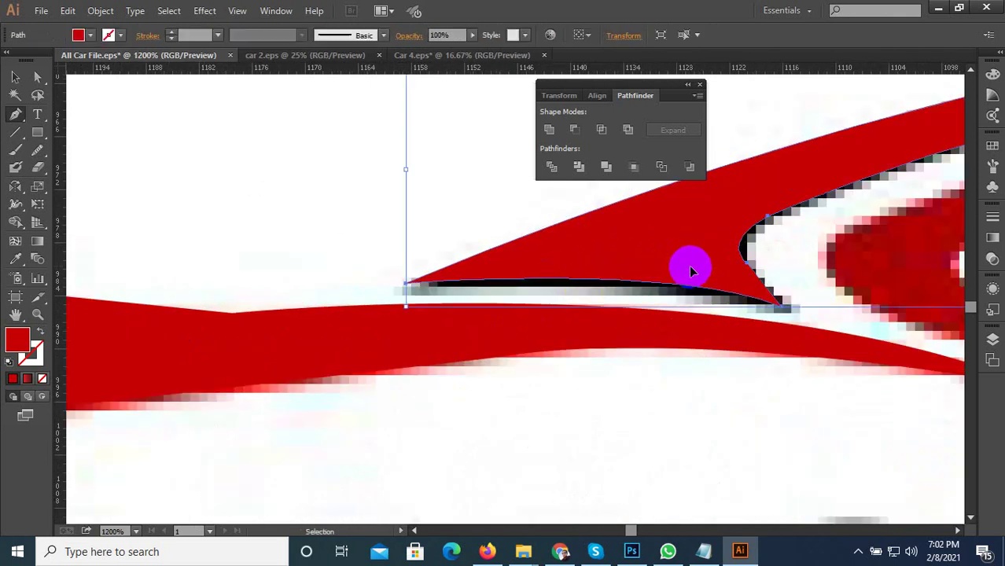
left_click_drag(752, 285, 768, 306)
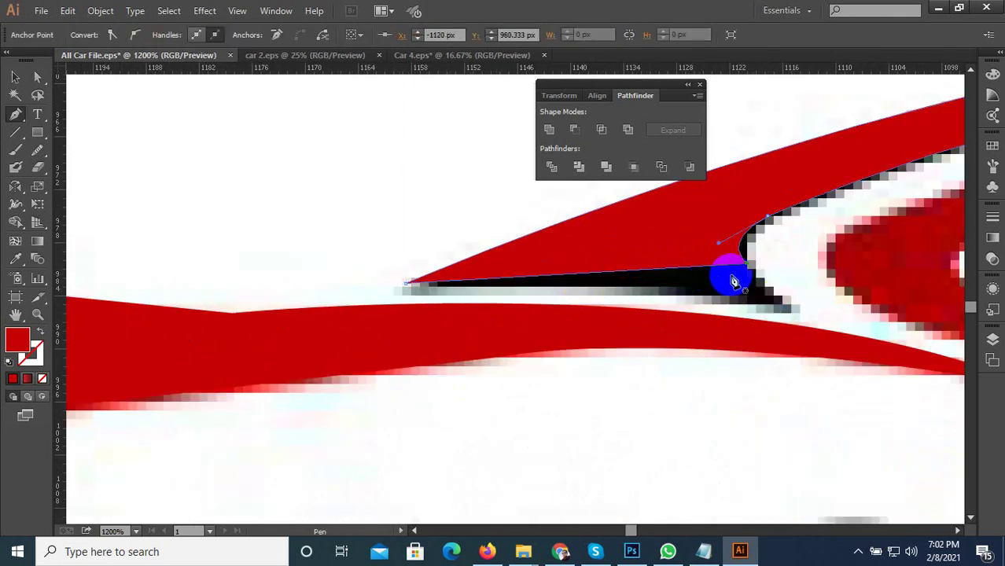
key("ctrl+z")
Step: Flatten the roof shape's base curve by adjusting the lower corner's direction handle, then deselect the shape
left_click(37, 76)
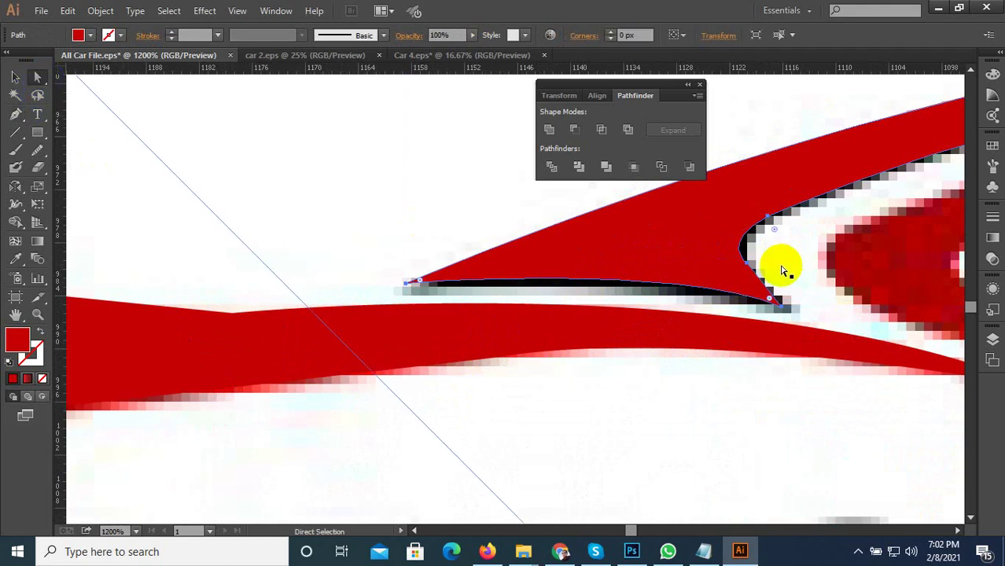
left_click(766, 300)
left_click_drag(777, 305, 574, 269)
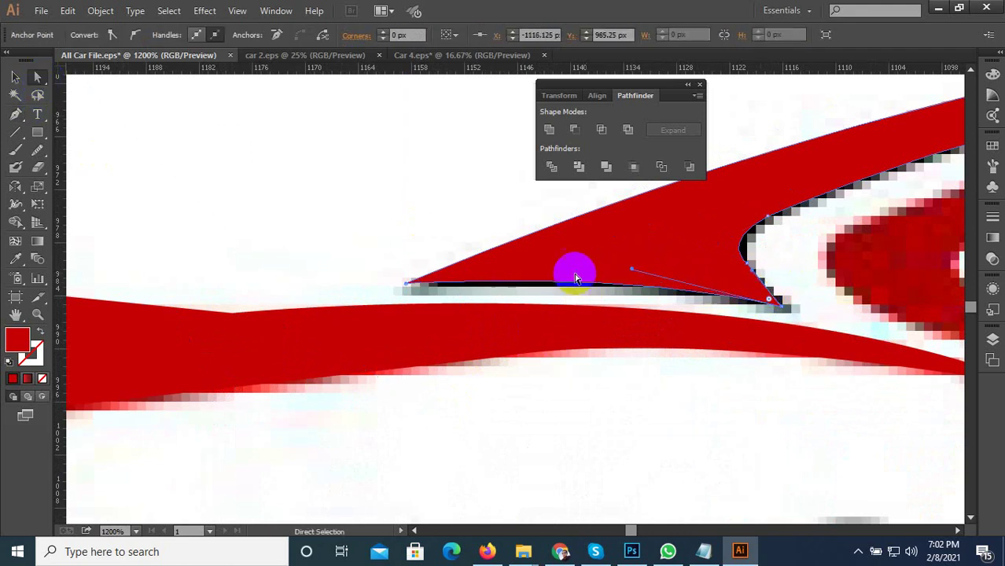
left_click(262, 302)
scroll(275, 311, "down", 4)
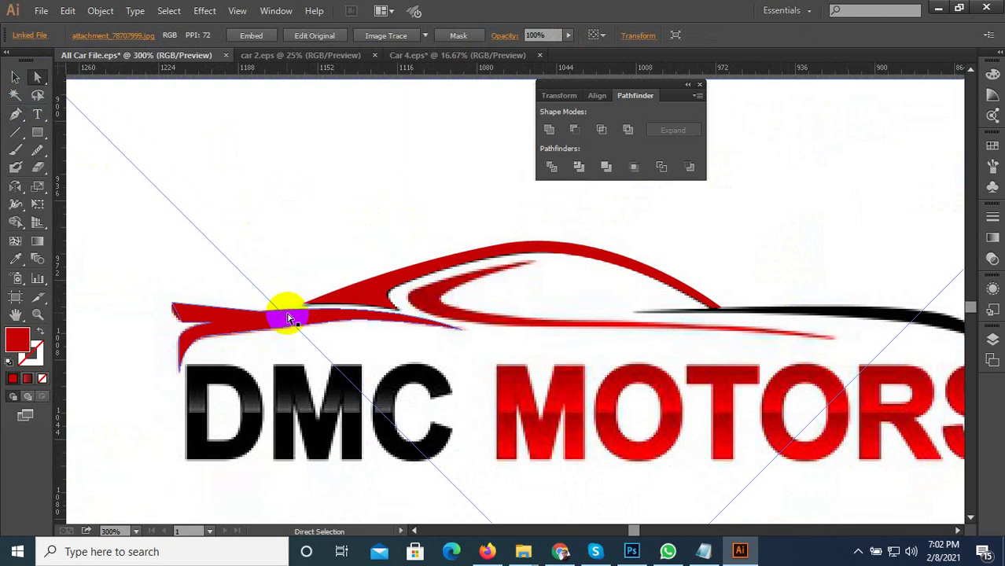
scroll(354, 315, "down", 1)
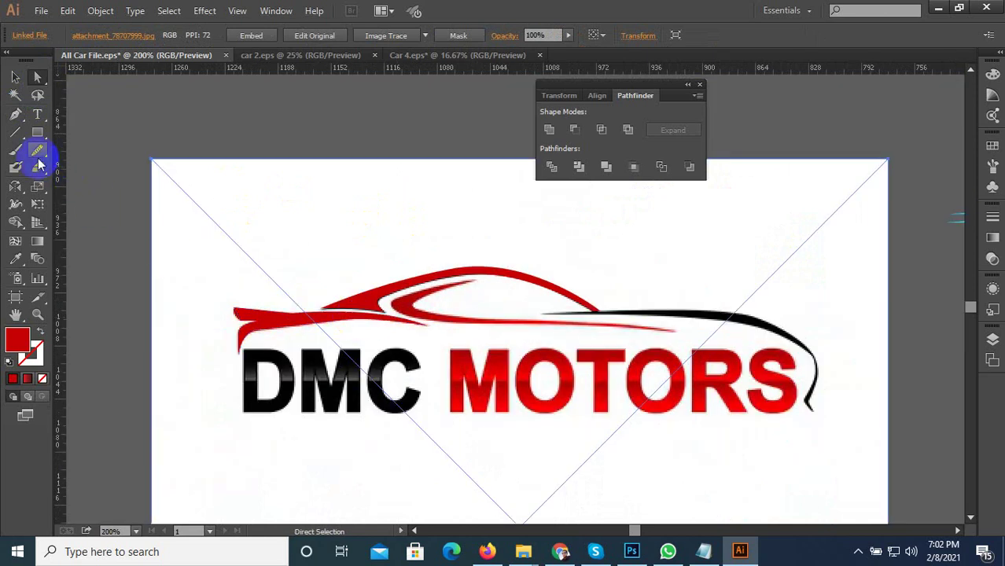
Step: Start a new Pen path at the red window stripe's upper tip and curve it round the inner bend onto the lower edge
scroll(498, 323, "up", 1)
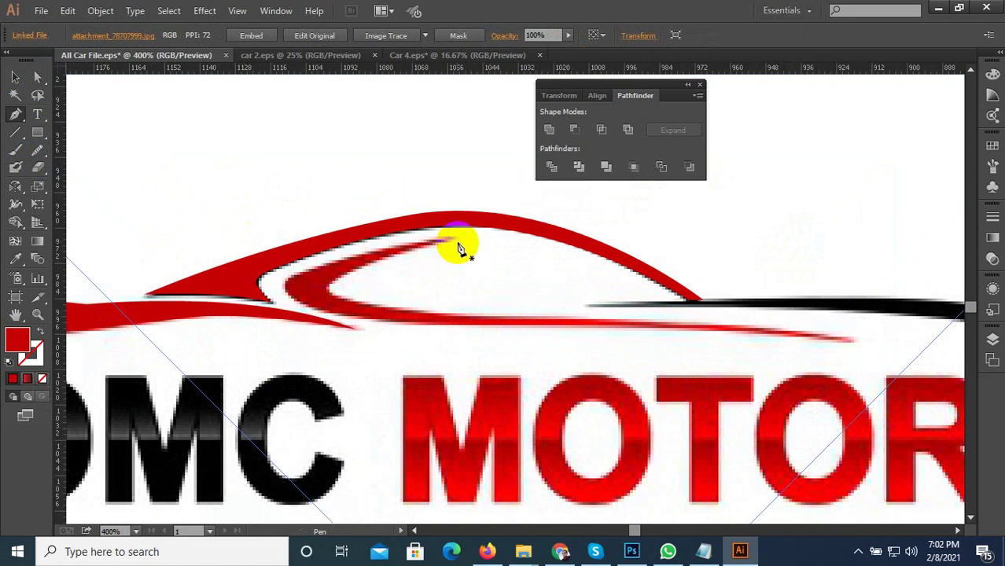
left_click(457, 241)
left_click_drag(333, 289, 497, 314)
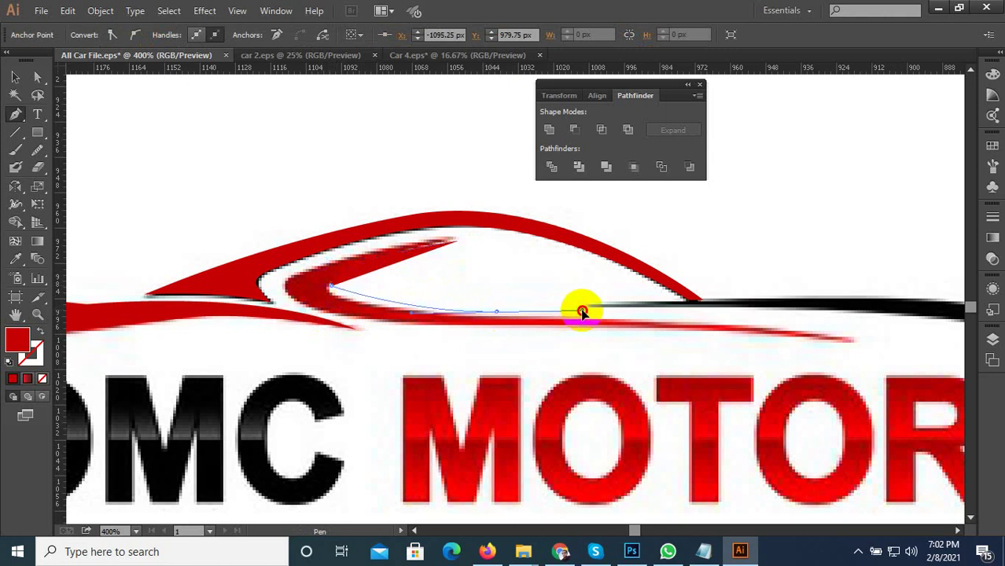
left_click_drag(581, 312, 666, 317)
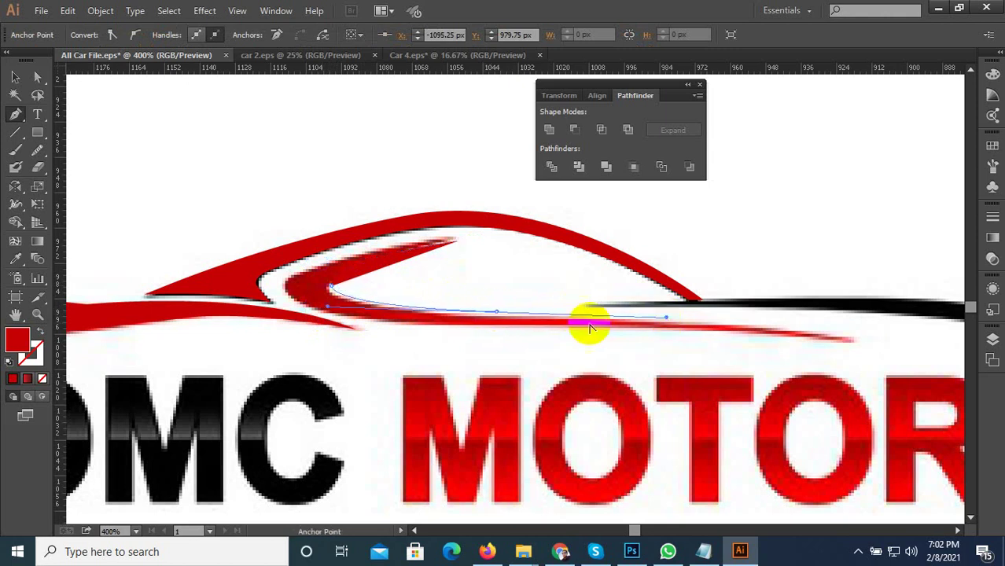
left_click(497, 313)
Step: Extend the path along the stripe's upper edge to its far pointed end and remove that anchor's outgoing handle
scroll(368, 275, "down", 1)
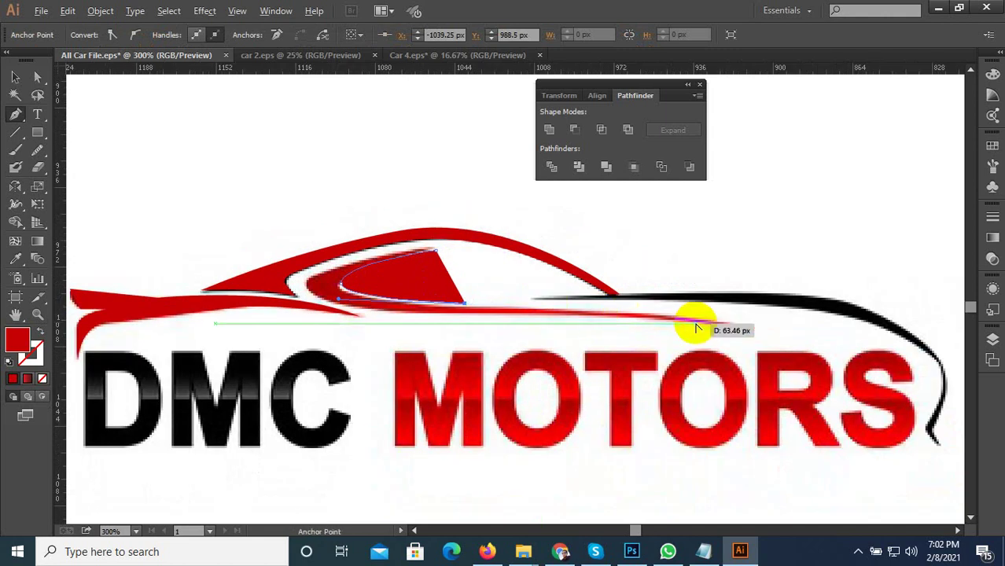
left_click_drag(696, 329, 798, 343)
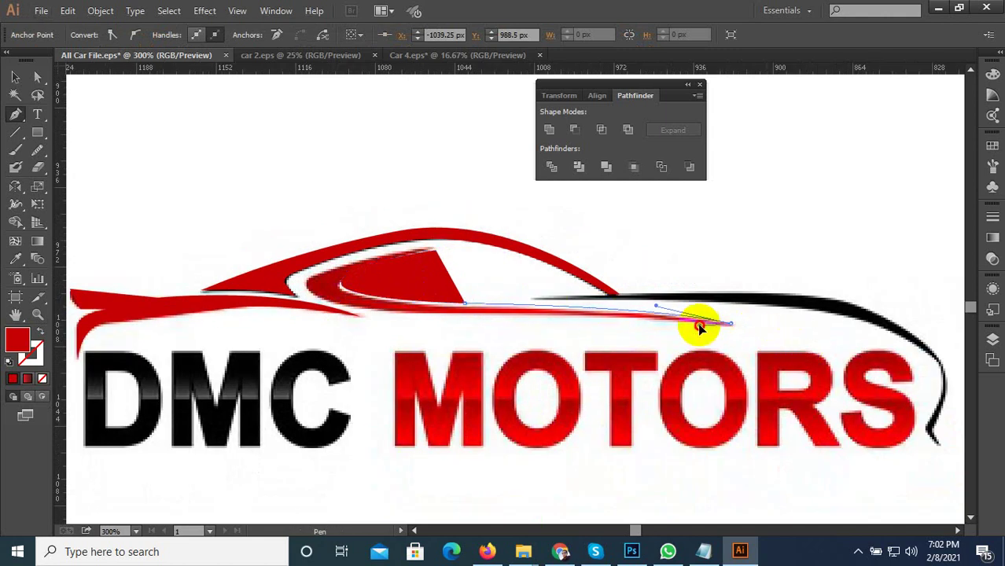
left_click_drag(700, 324, 700, 323)
scroll(605, 322, "up", 3)
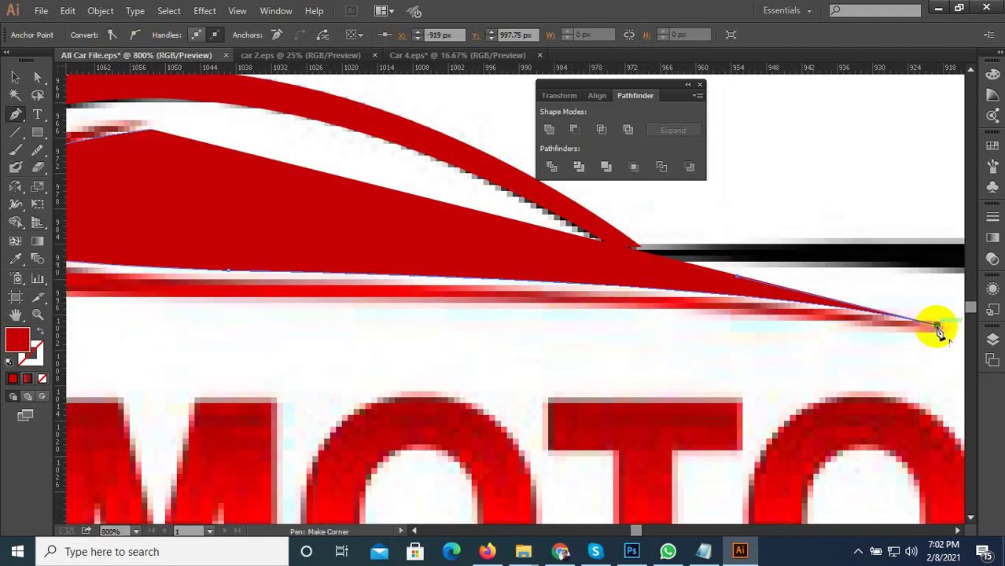
Step: Curve the path back to the middle of the stripe's underside and swap fill and stroke to show a red outline
scroll(908, 330, "down", 2)
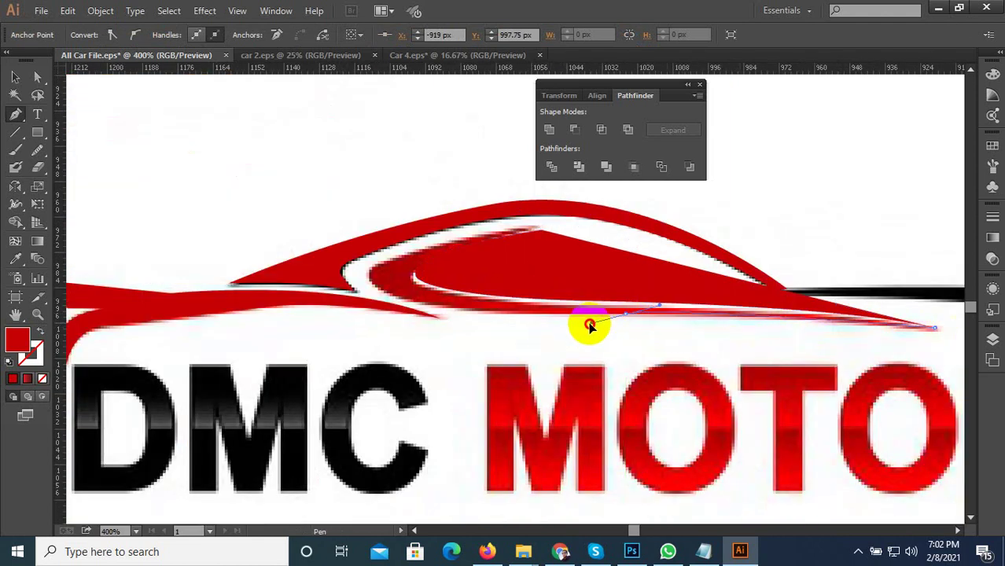
left_click_drag(590, 324, 556, 329)
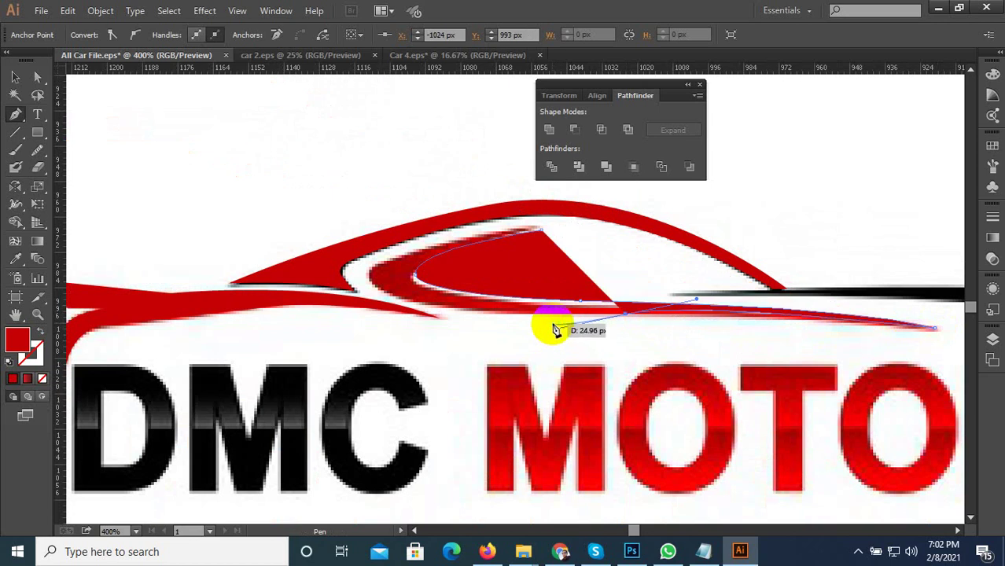
left_click_drag(625, 314, 51, 315)
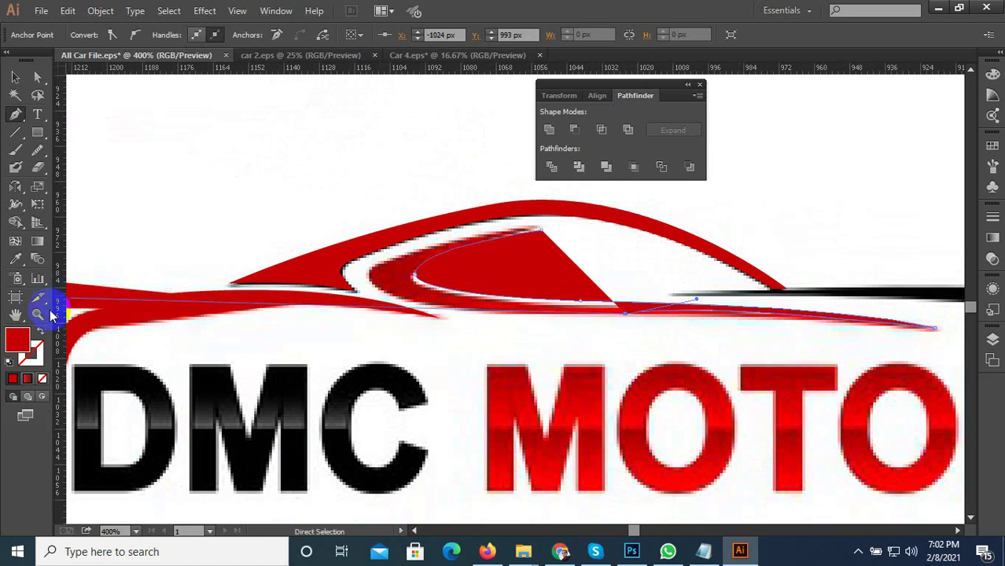
left_click(41, 334)
scroll(454, 279, "up", 1)
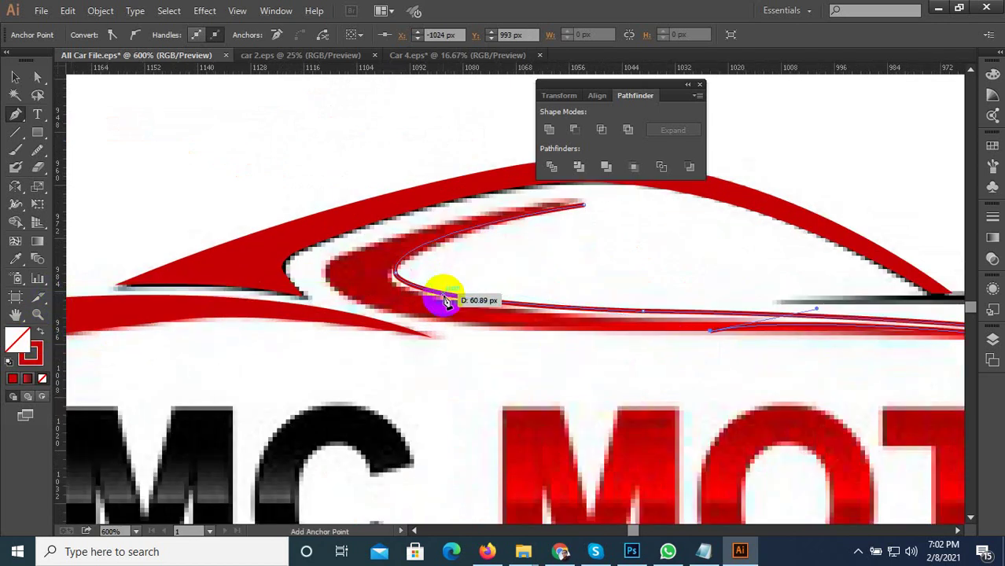
Step: Trace the stripe's underside and outer bend up to its upper tip and close the path there
mouse_move(739, 330)
left_mouse_down()
mouse_move(449, 315)
mouse_move(268, 252)
mouse_move(274, 257)
left_mouse_up()
left_click(371, 305)
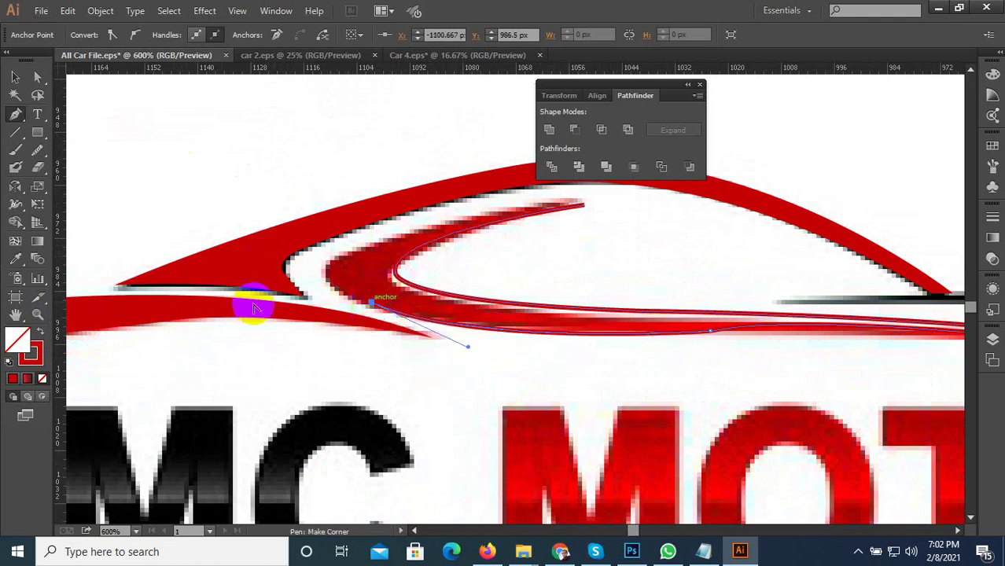
scroll(221, 321, "down", 2)
scroll(288, 297, "up", 2)
left_click_drag(339, 258, 511, 234)
left_click(337, 257)
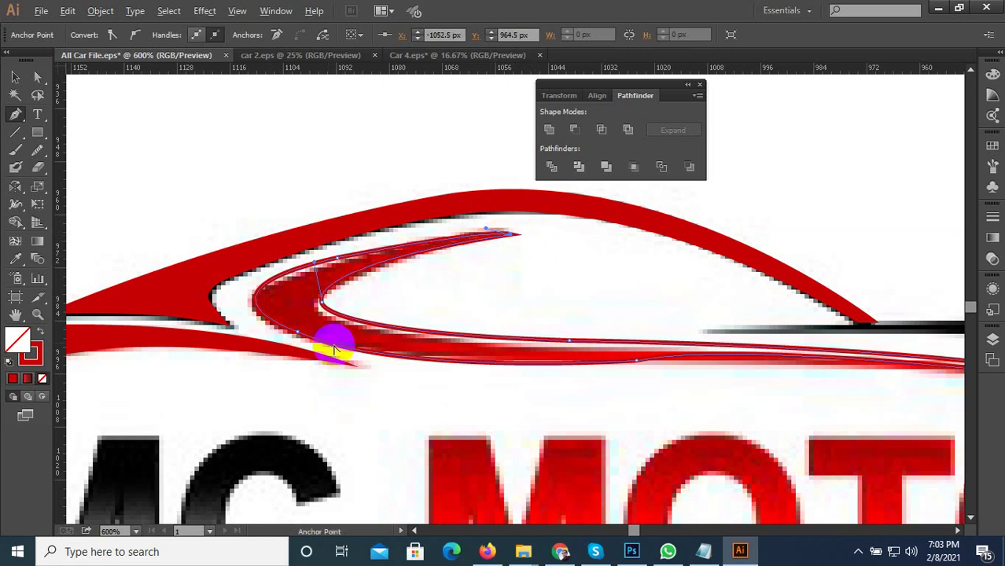
Step: Smooth the stripe's outline around the outer bend, at the upper tip and along the underside with the Smooth tool
scroll(332, 341, "up", 2)
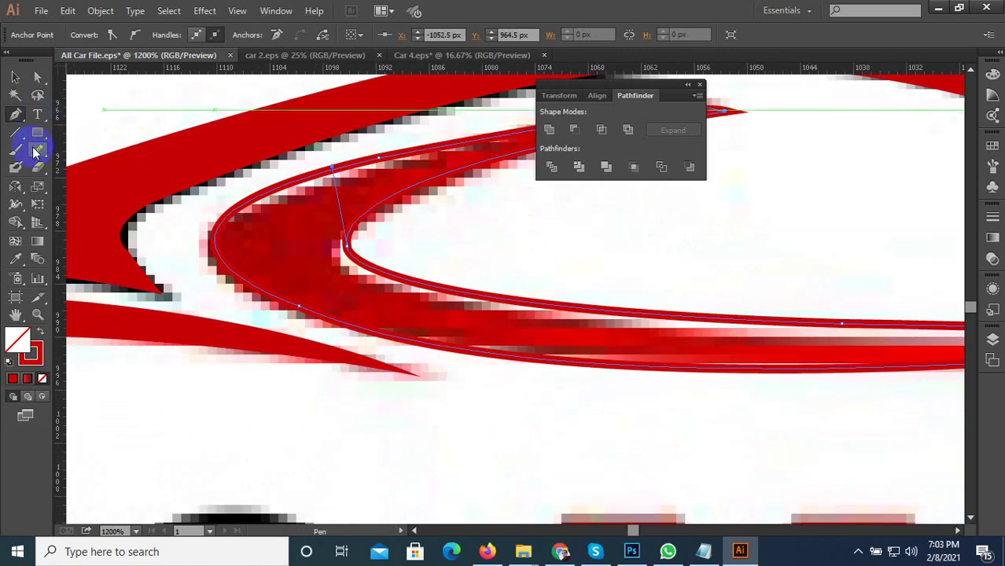
left_click_drag(37, 150, 88, 168)
mouse_move(321, 320)
left_mouse_down()
mouse_move(235, 271)
mouse_move(339, 320)
mouse_move(362, 207)
mouse_move(384, 171)
mouse_move(367, 166)
mouse_move(405, 161)
mouse_move(371, 164)
left_mouse_up()
scroll(278, 233, "down", 2)
scroll(496, 157, "up", 2)
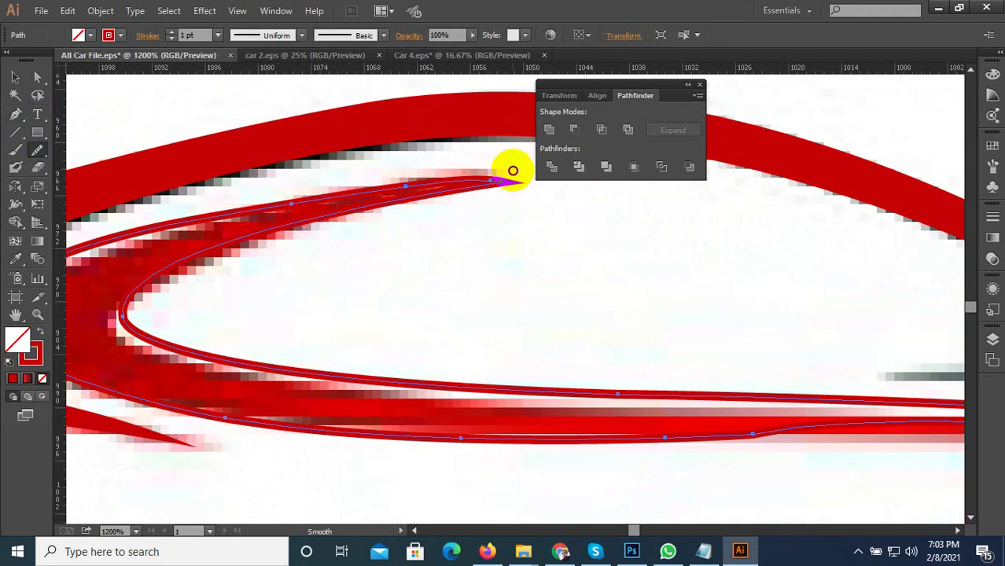
mouse_move(503, 182)
left_mouse_down()
mouse_move(455, 187)
mouse_move(483, 186)
mouse_move(414, 188)
mouse_move(486, 188)
left_mouse_up()
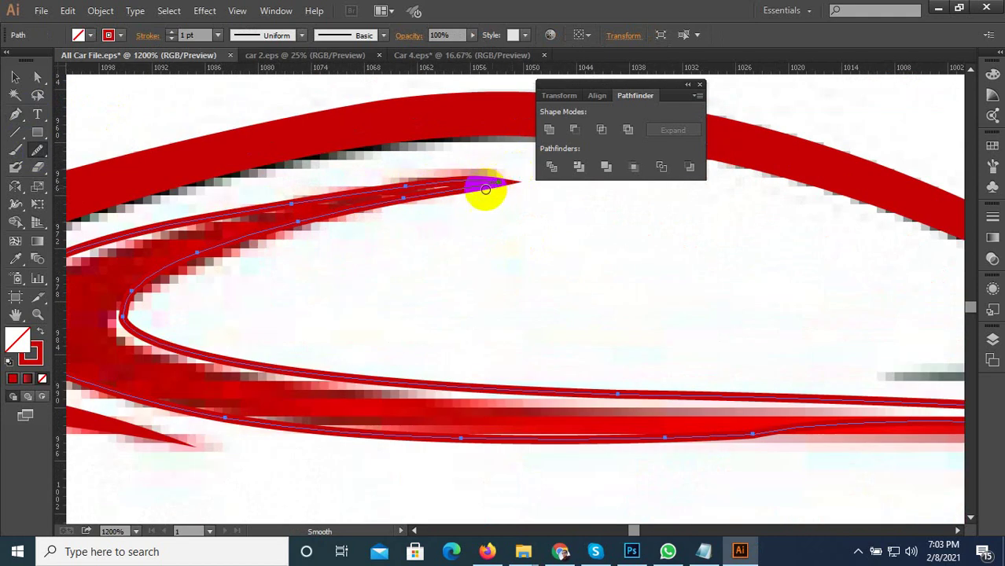
scroll(372, 227, "down", 1)
mouse_move(292, 314)
left_mouse_down()
mouse_move(419, 350)
mouse_move(545, 348)
mouse_move(612, 324)
mouse_move(622, 324)
mouse_move(584, 334)
mouse_move(656, 331)
left_mouse_up()
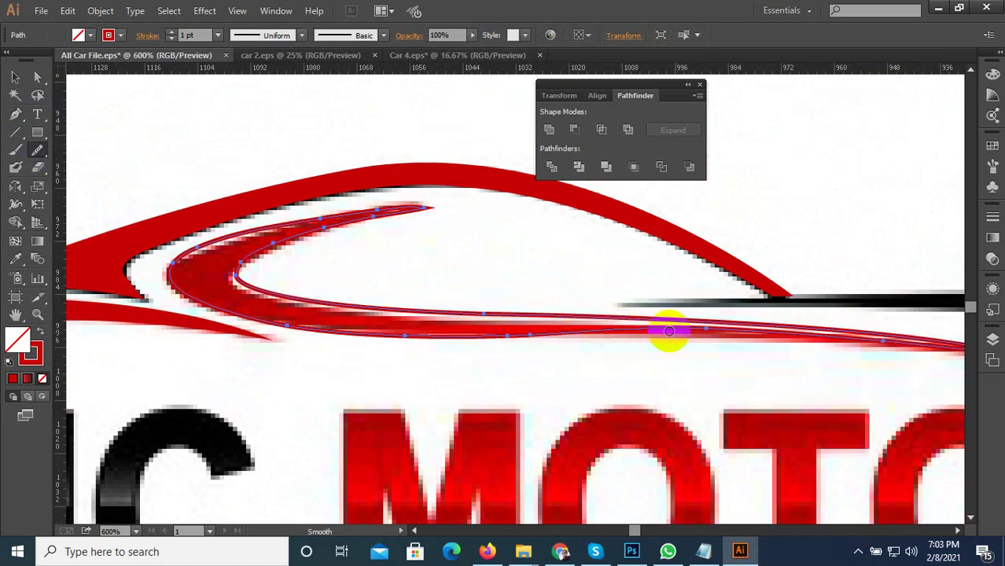
Step: Move the raised anchor on the stripe's underside down onto the reference edge with Direct Selection
scroll(668, 332, "up", 1)
left_click(38, 76)
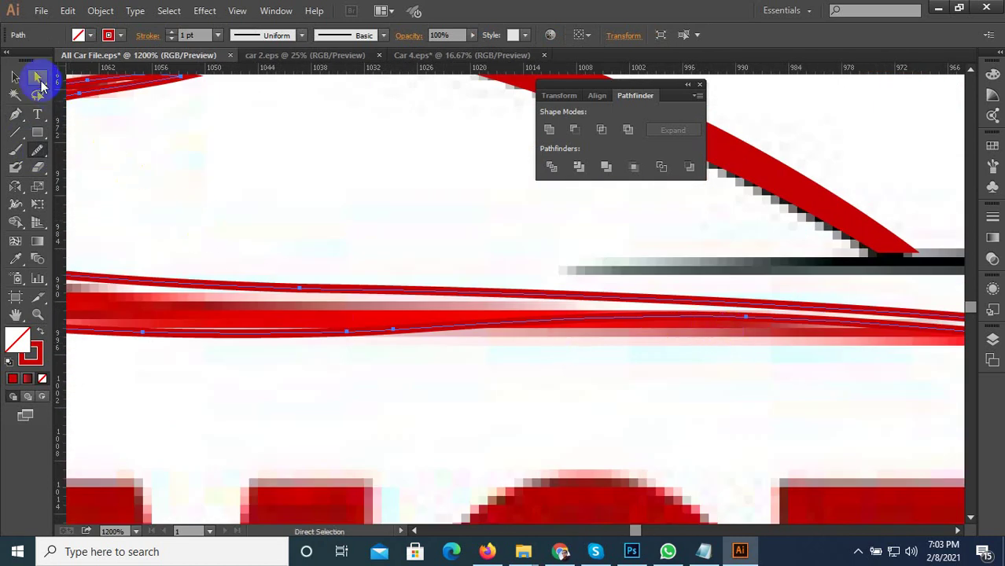
left_click(761, 318)
left_click_drag(751, 323, 748, 338)
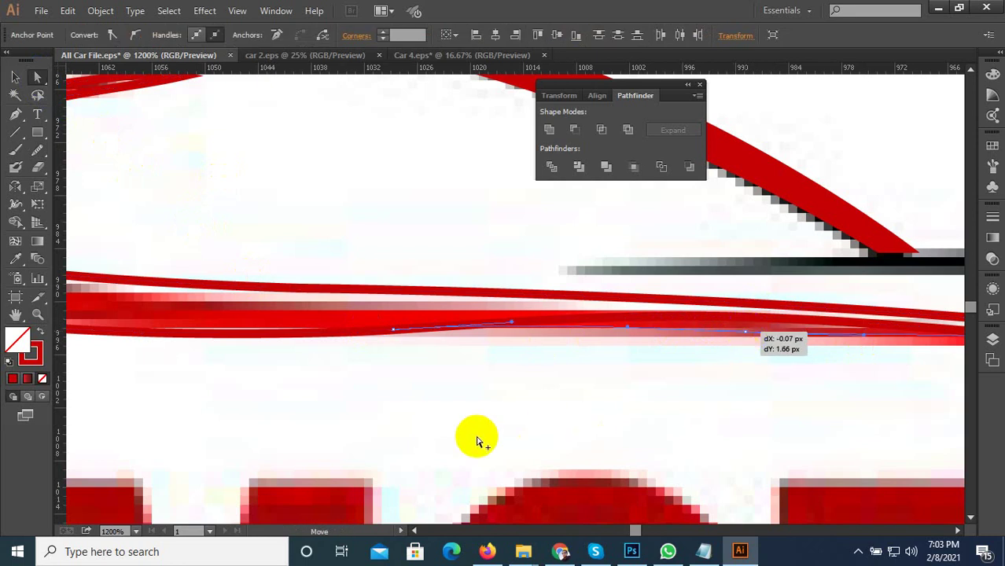
scroll(454, 438, "down", 1)
scroll(499, 396, "up", 1)
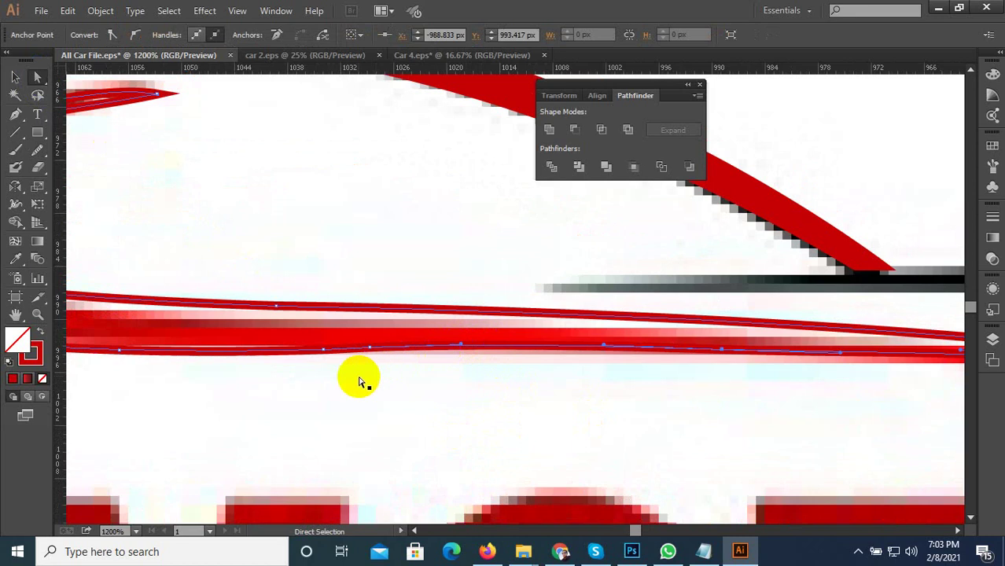
Step: Adjust the direction handles between the stripe's underside anchors to even out the lower curve
left_click(460, 352)
left_click_drag(462, 344, 375, 348)
scroll(260, 372, "down", 2)
scroll(452, 377, "up", 2)
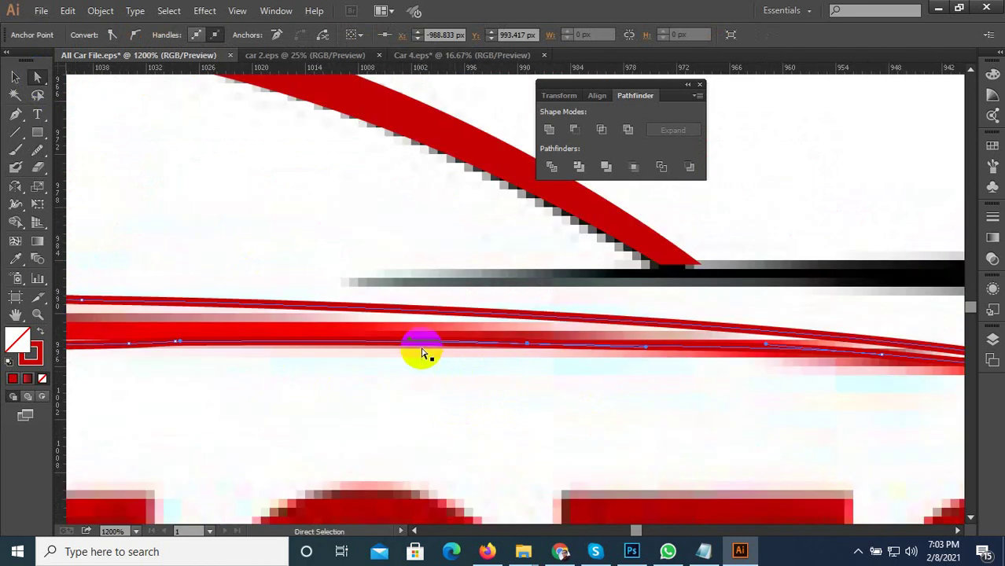
left_click_drag(408, 340, 521, 343)
scroll(418, 364, "down", 3)
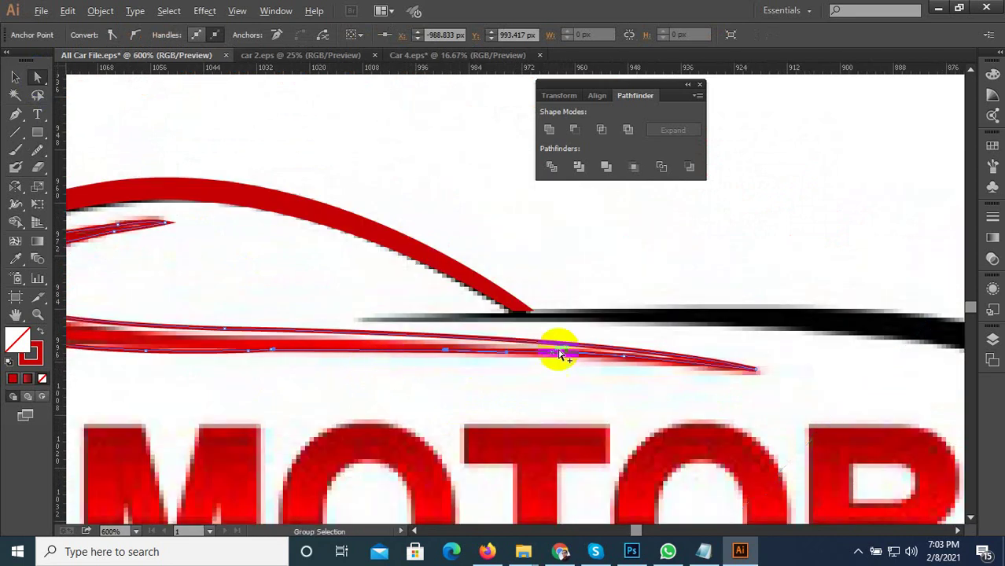
Step: Start a new Pen path at the black hood line's pointed end and run it straight along the top edge to the front bend
scroll(637, 363, "down", 2)
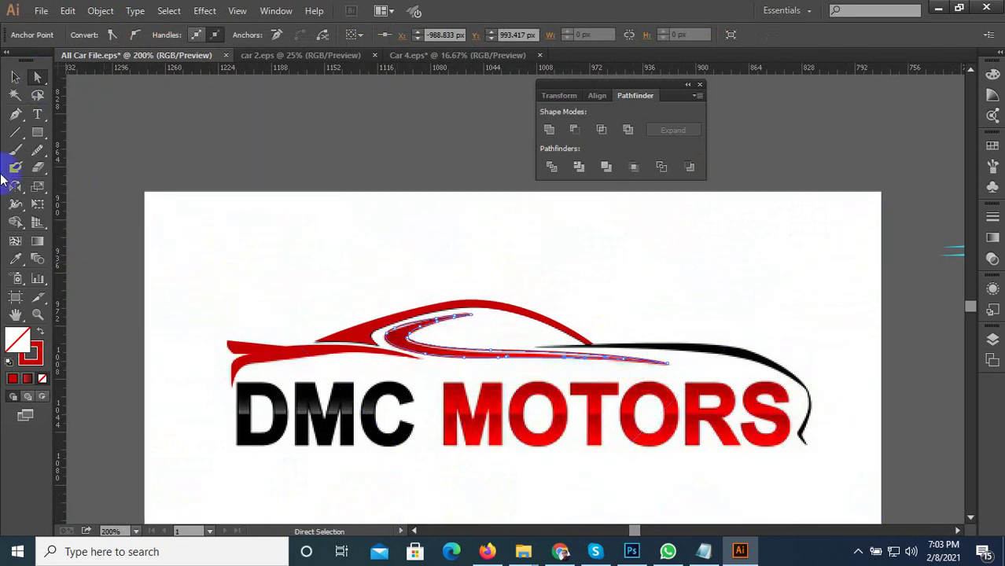
left_click(12, 118)
scroll(754, 331, "up", 2)
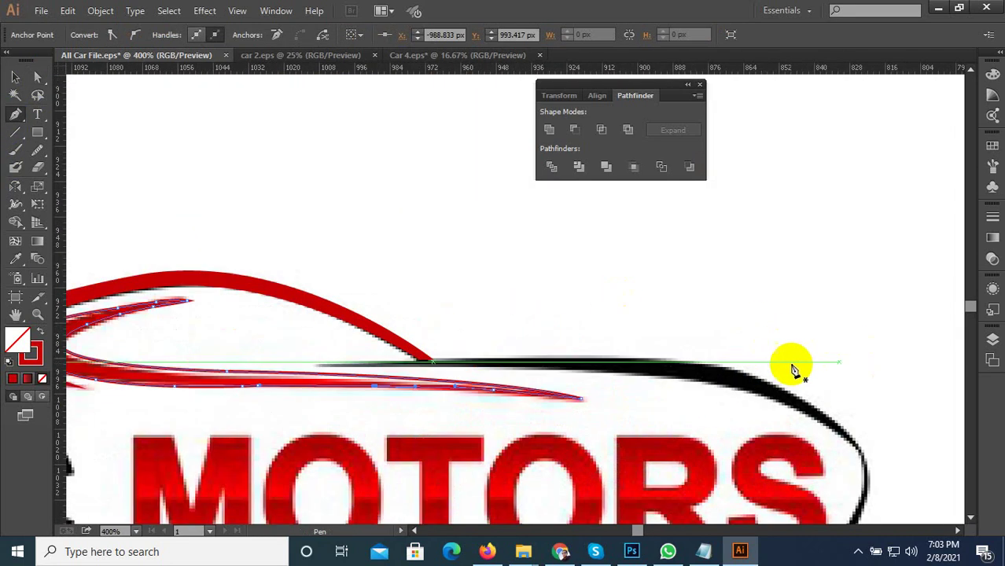
left_click(324, 362)
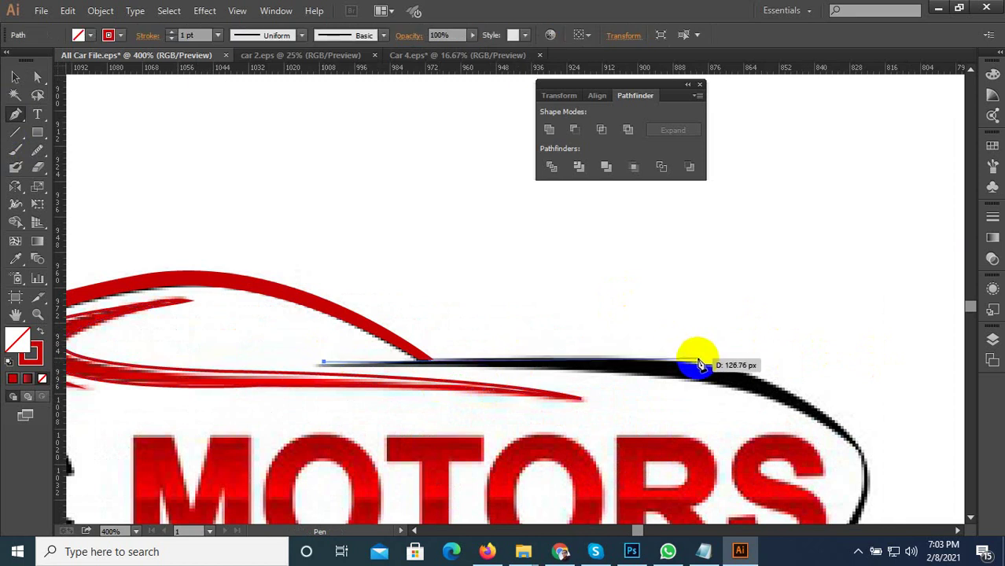
left_click(699, 361, "shift")
scroll(742, 364, "down", 2)
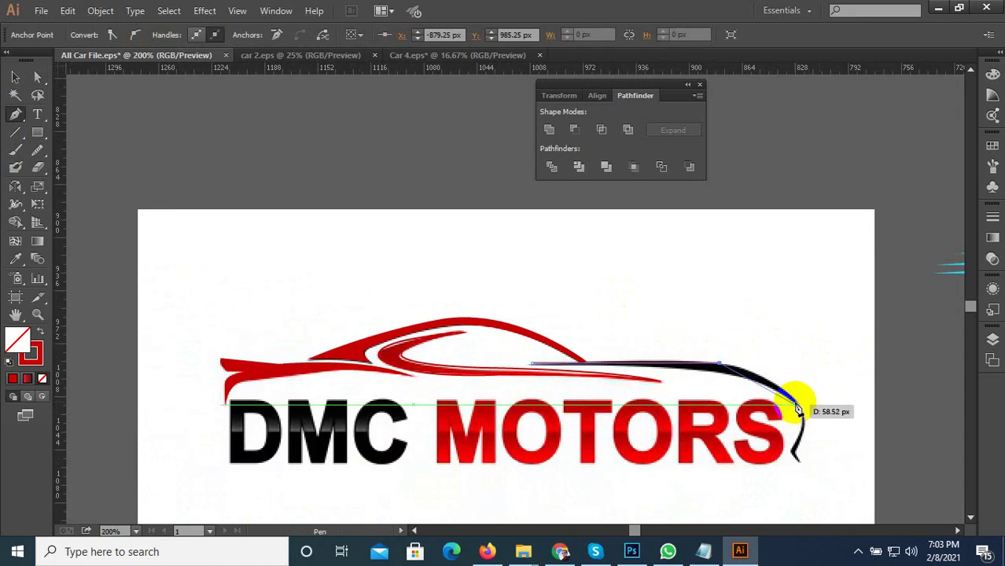
Step: Extend the hood line's top edge with a curved segment around the front bend to the lower tip, and remove that anchor's outgoing handle
left_click(801, 410)
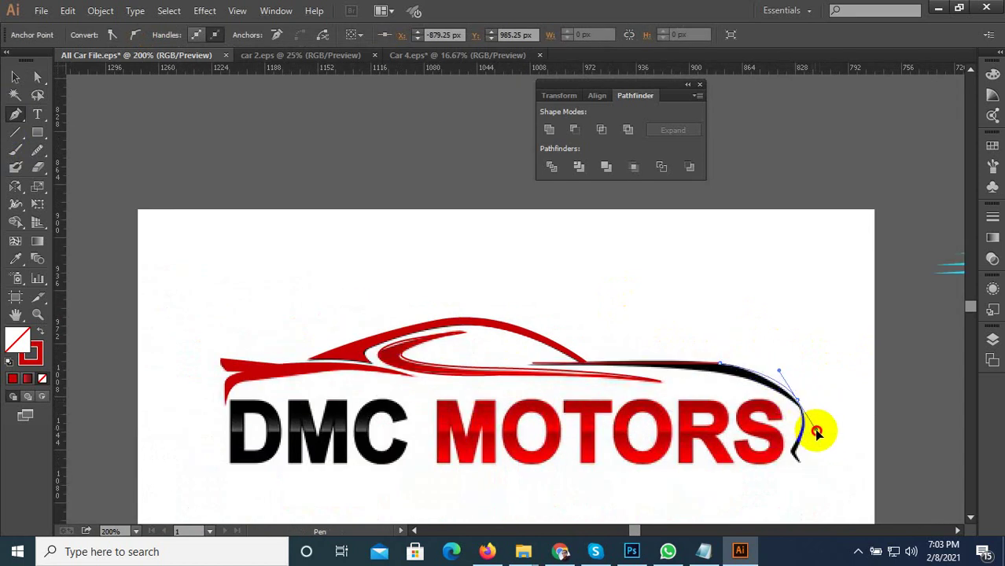
left_click_drag(811, 429, 785, 398)
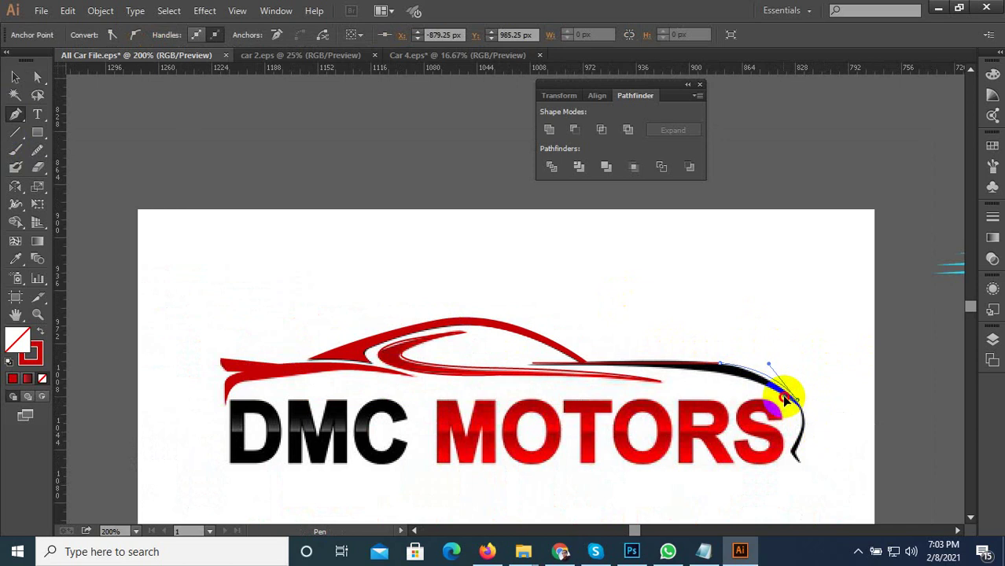
scroll(761, 386, "up", 2)
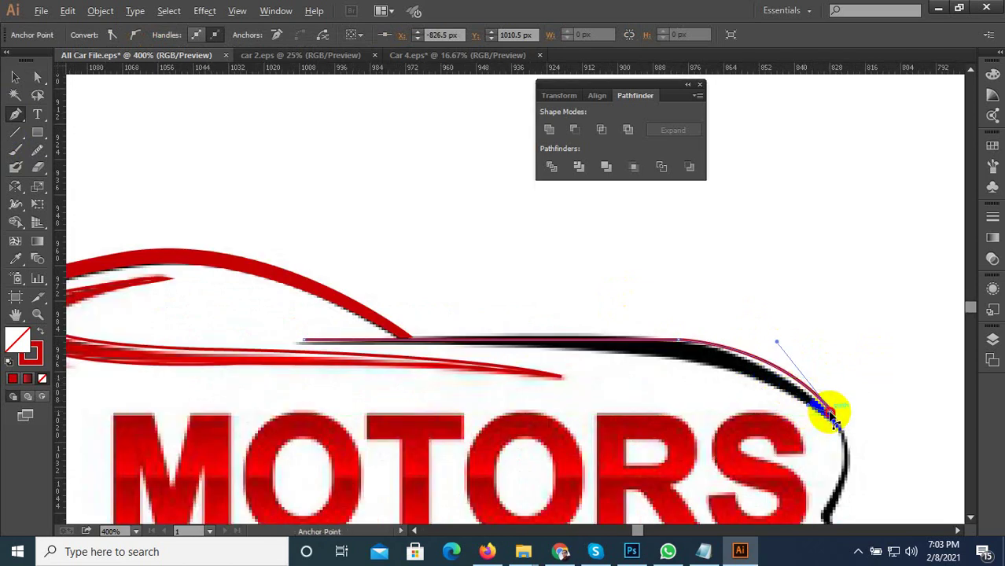
left_click(832, 416)
Step: Trace the hood line's underside from the front tip back through a curved anchor below the bend, and close the path at the pointed end
left_click_drag(651, 353, 588, 354)
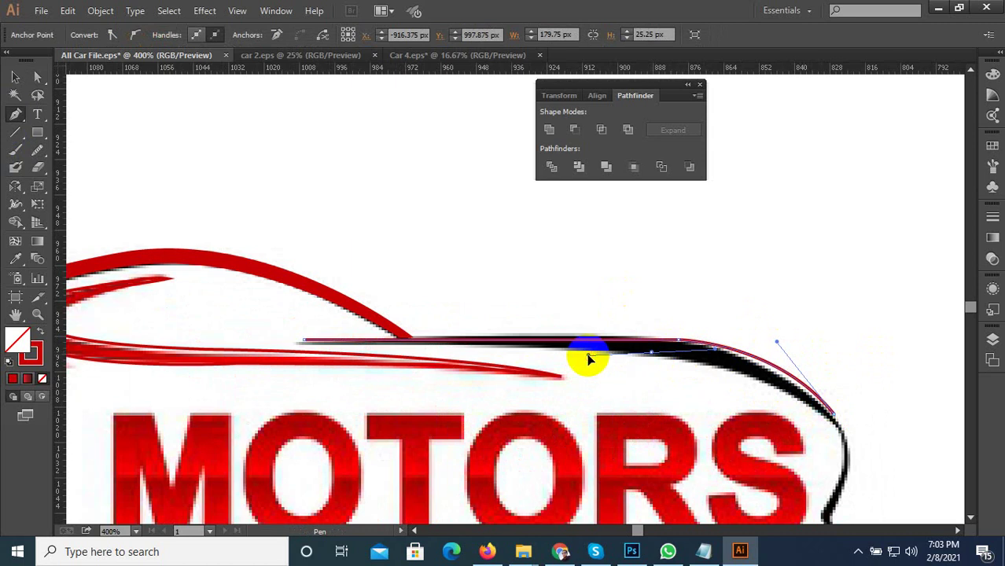
key("ctrl+z")
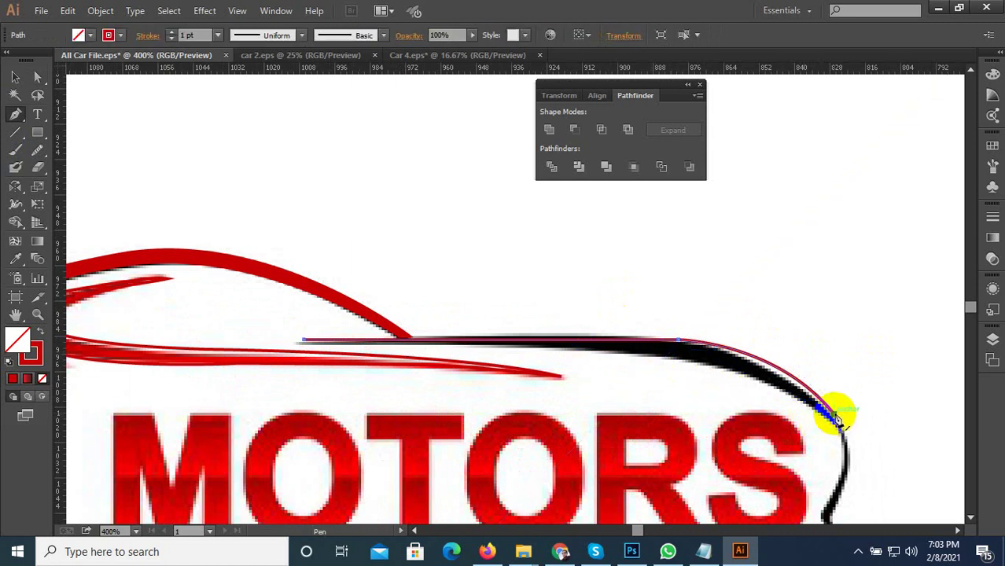
left_click(834, 417)
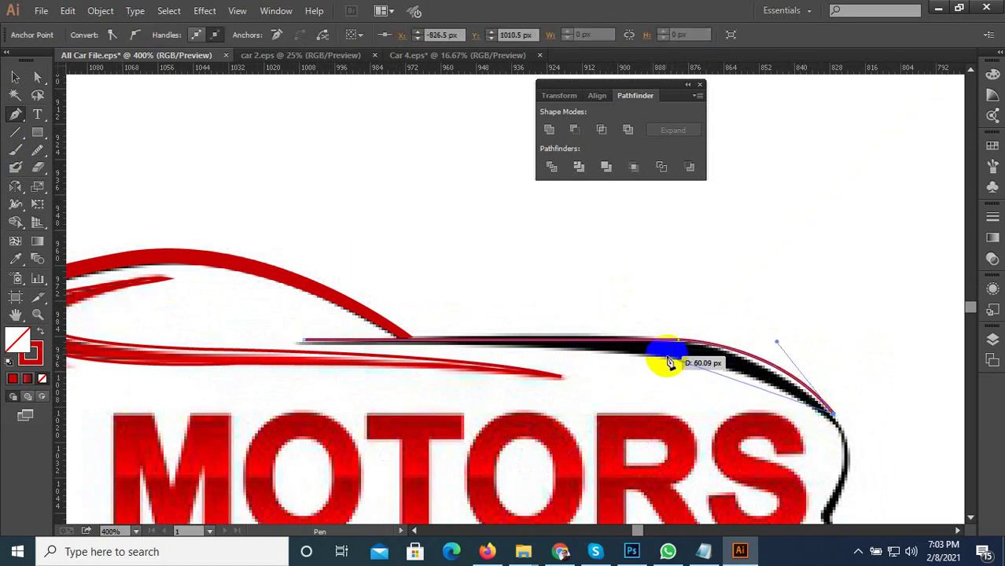
left_click_drag(667, 358, 597, 353)
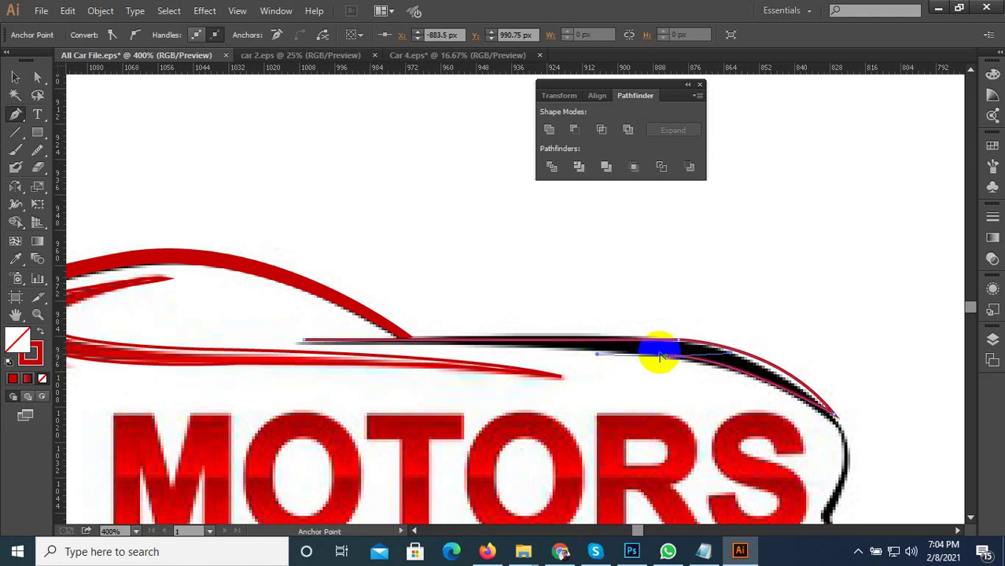
left_click(665, 358)
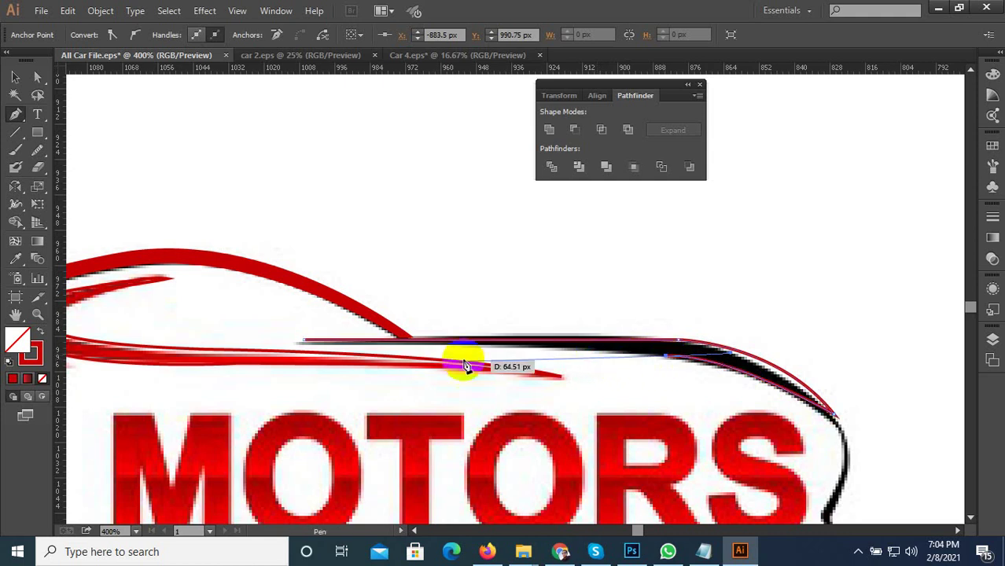
left_click(308, 342)
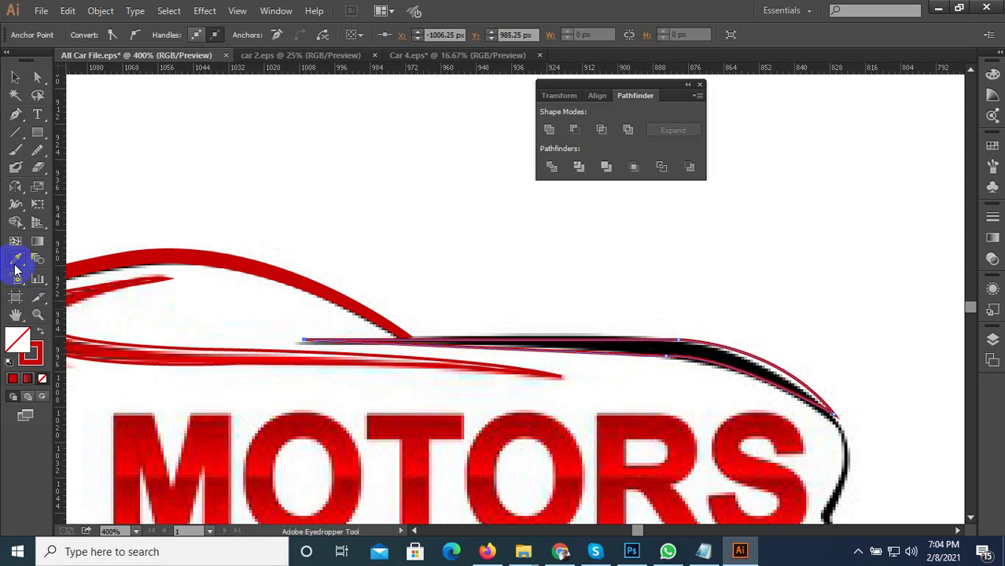
Step: Fill the closed hood shape with the roof's red using the Eyedropper, and check where it meets the roof line
left_click(321, 291)
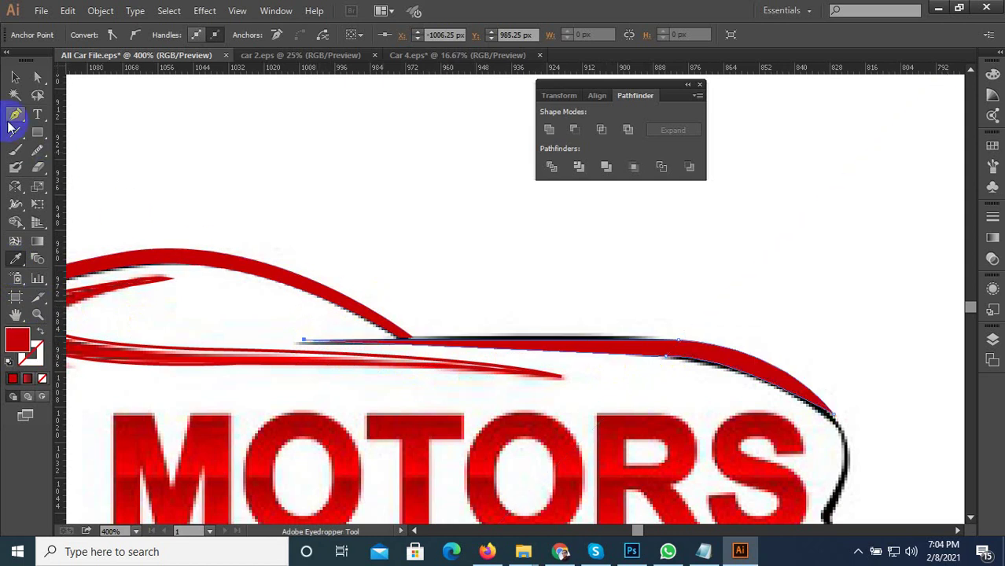
left_click(15, 77)
left_click(330, 283)
scroll(497, 359, "up", 5)
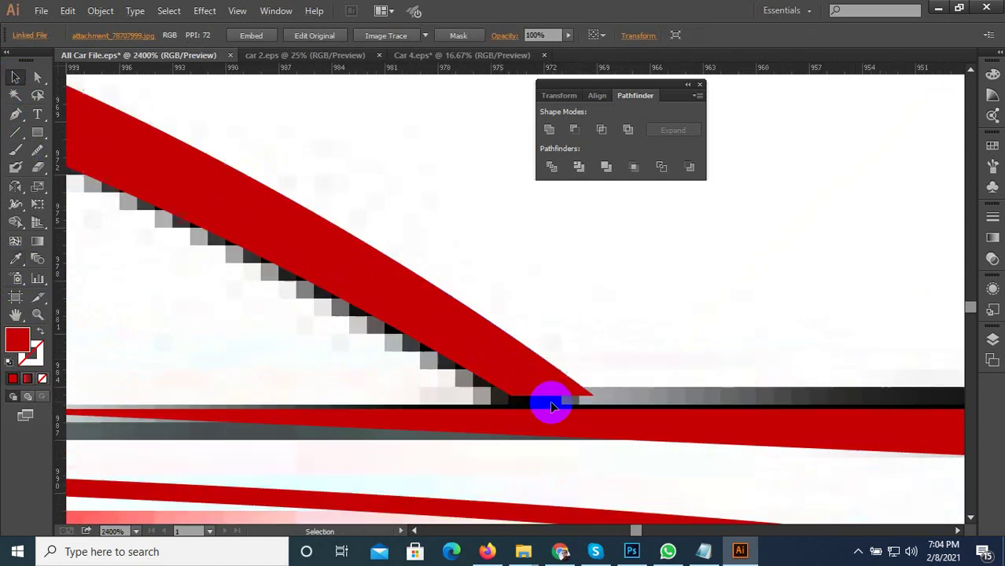
left_click_drag(552, 408, 559, 405)
left_click(475, 272)
scroll(558, 334, "down", 11)
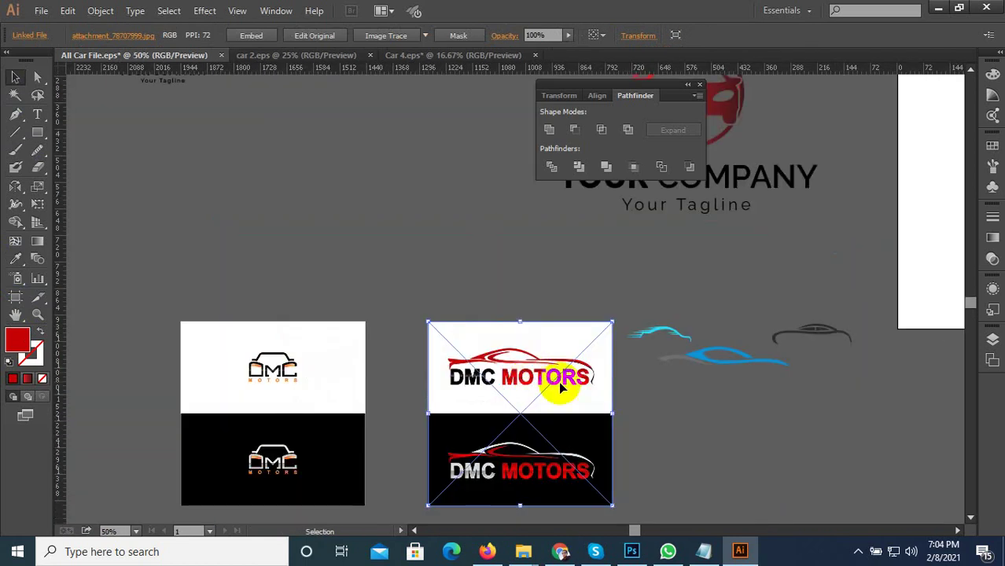
Step: Delete the DMC MOTORS reference image from behind the traced car
left_click(675, 397)
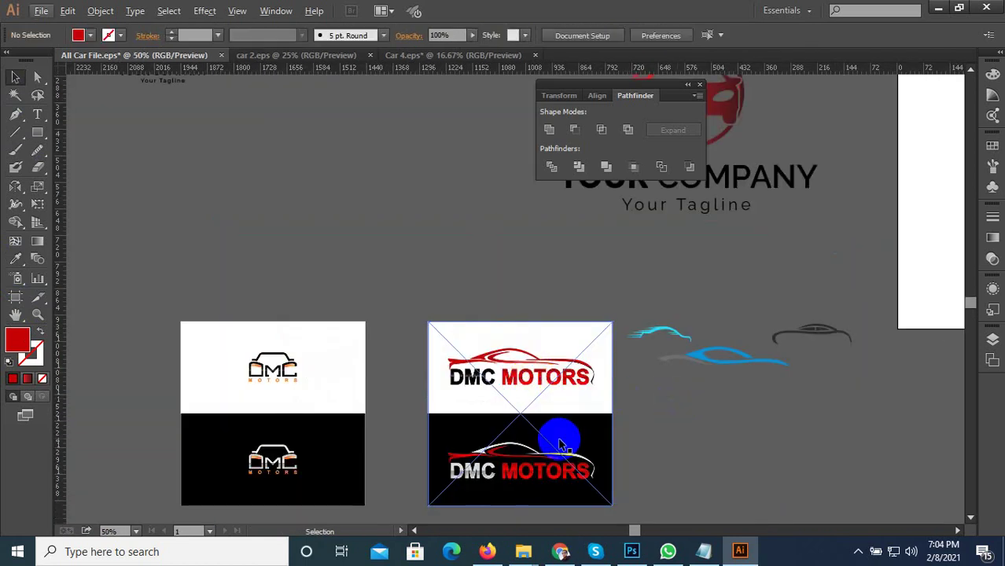
left_click(561, 445)
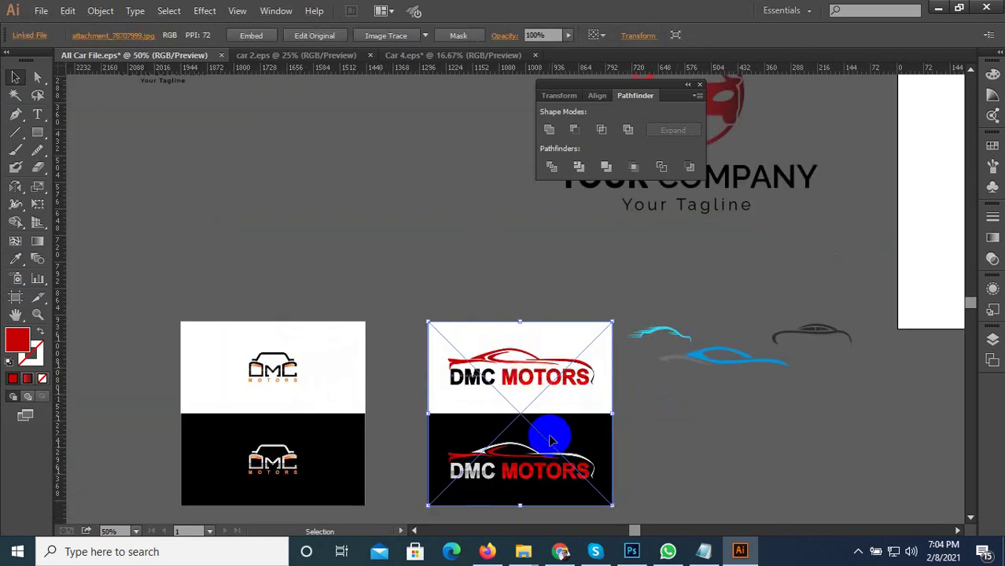
key("Delete")
Step: Move the whole traced red car beneath the blue car silhouette, beside the other finished traces, and deselect it
left_click_drag(410, 298, 410, 297)
left_click_drag(482, 363, 711, 392)
left_click(628, 432)
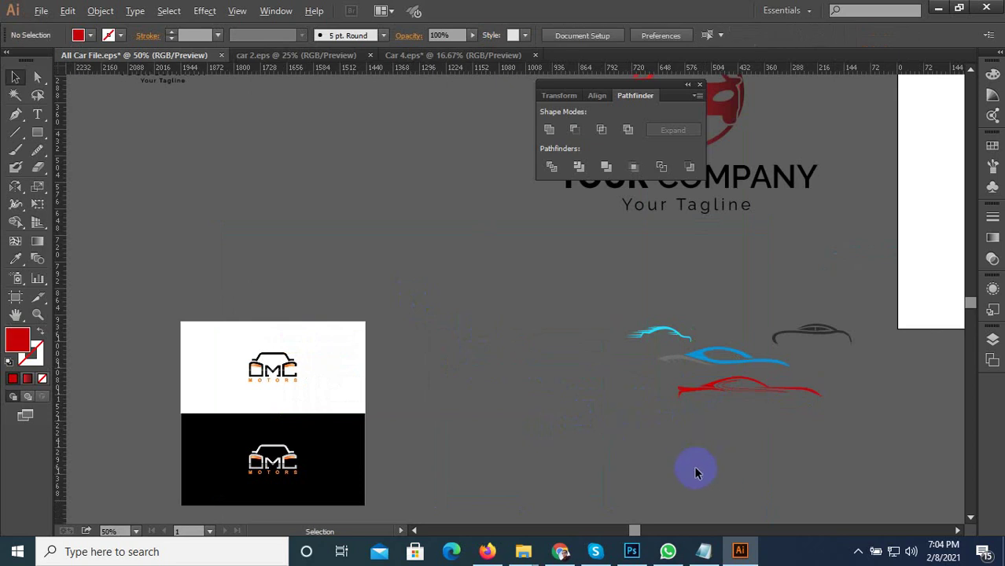
scroll(823, 454, "up", 1)
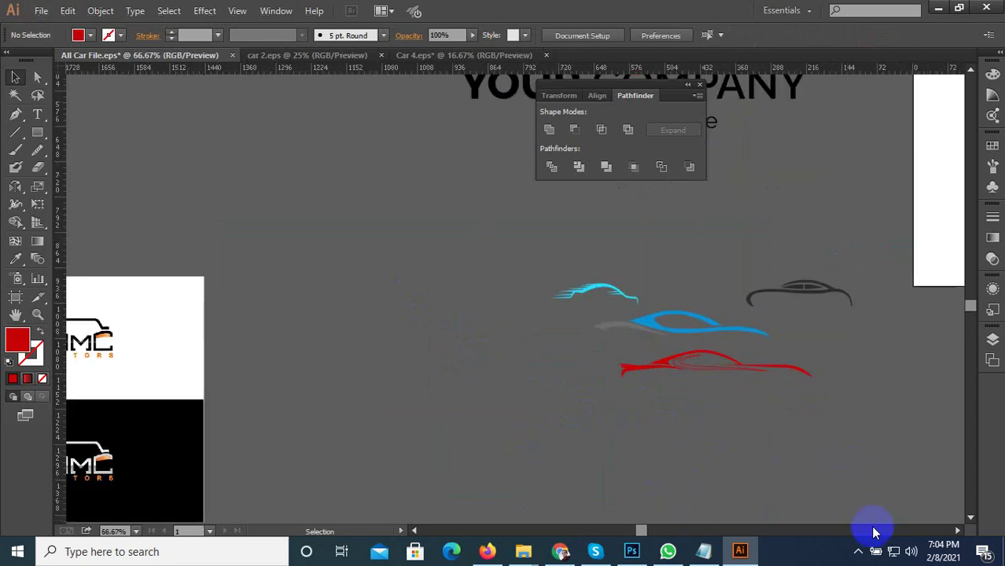
left_click(858, 551)
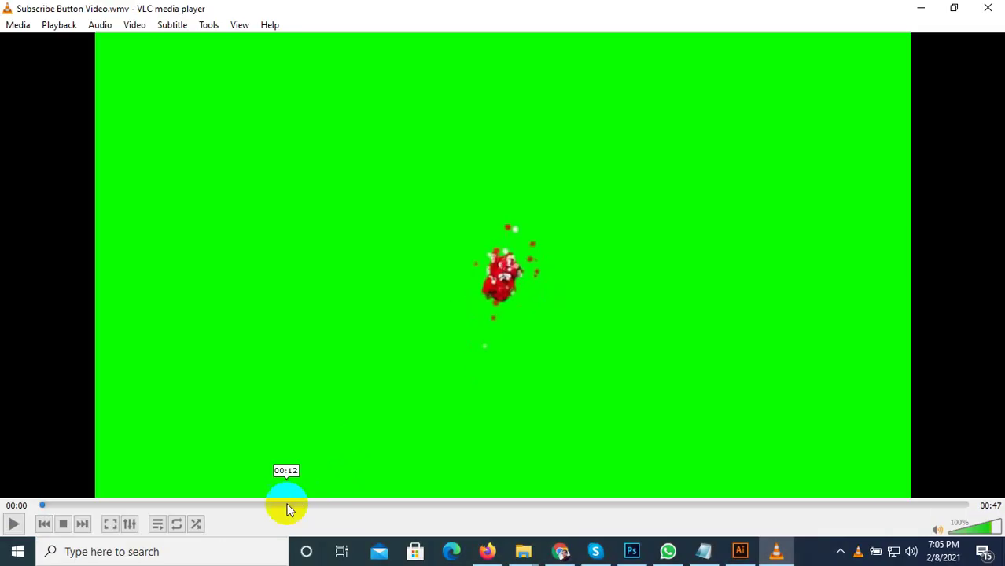